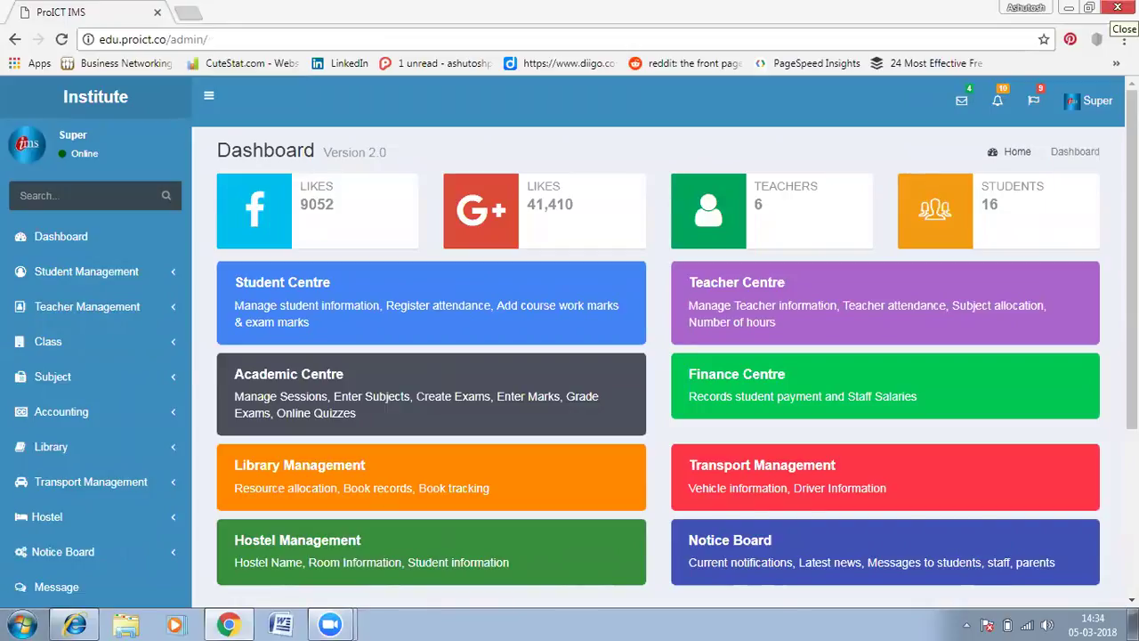
Restart Chrome and load edu.proict.co from the 'ed' address-bar suggestion.
left_click(1117, 8)
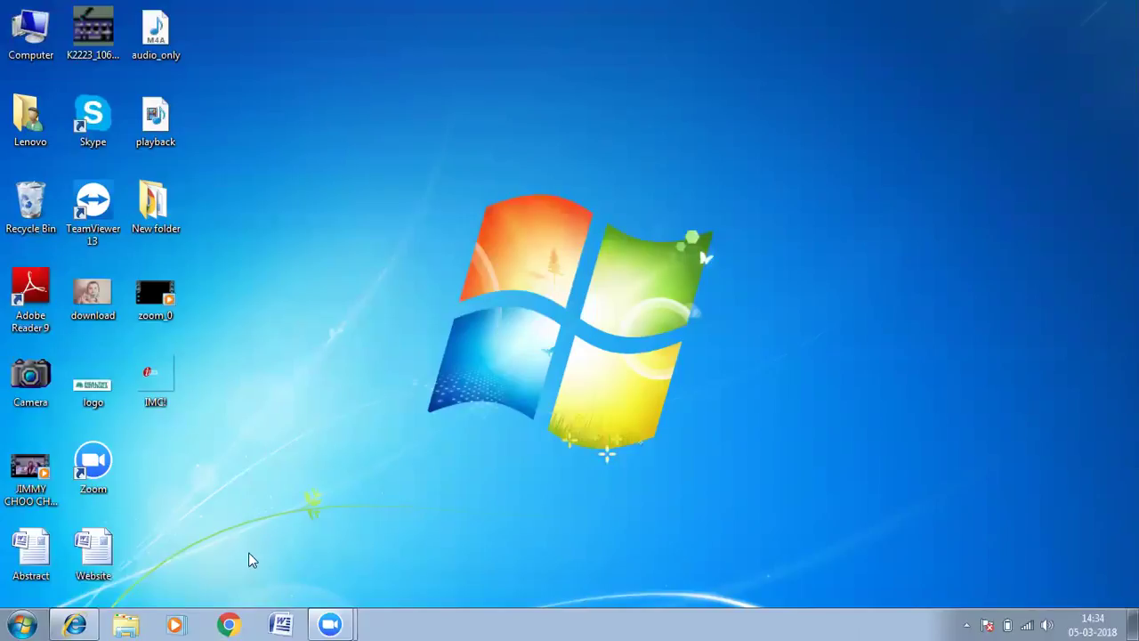
left_click(229, 623)
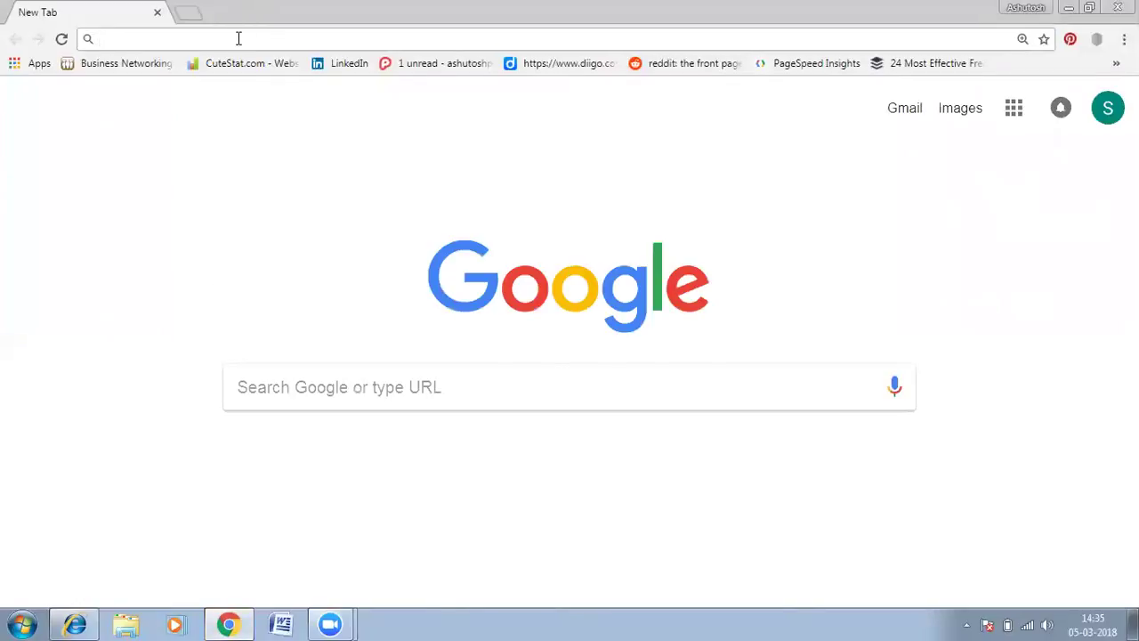
type("ed")
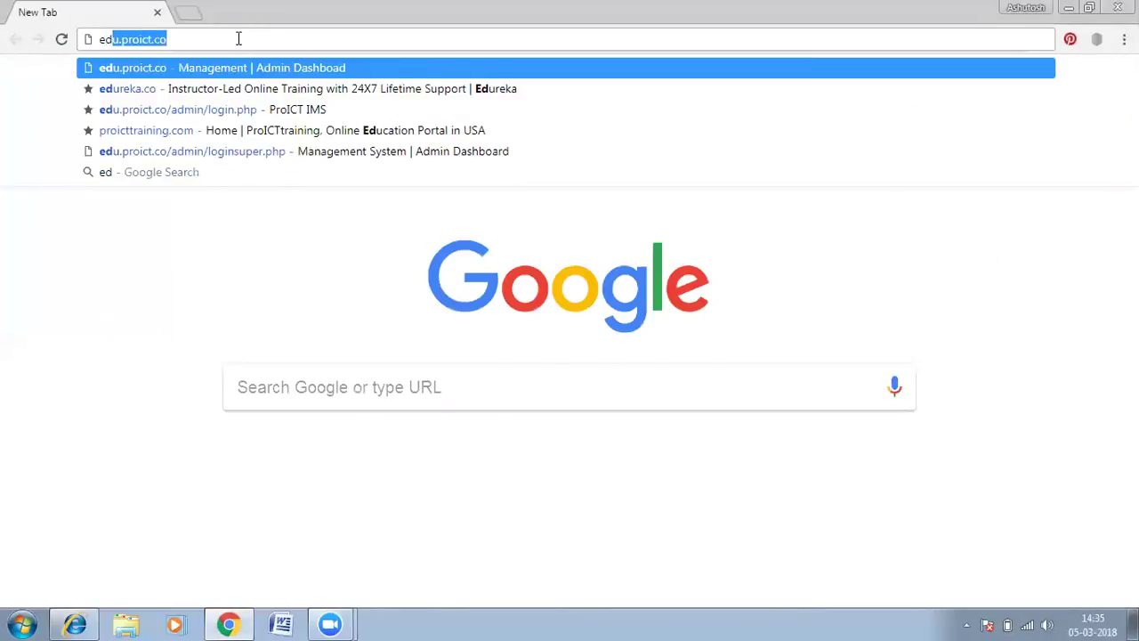
key("Return")
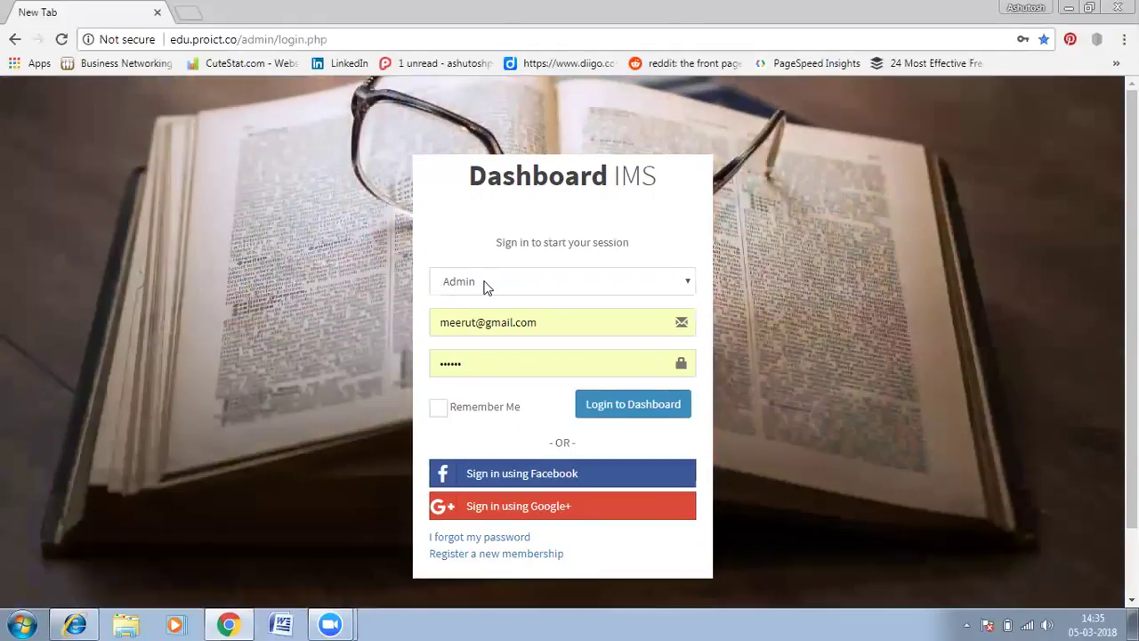
Change the account name in the login e-mail and sign in to the admin dashboard.
left_click(477, 324)
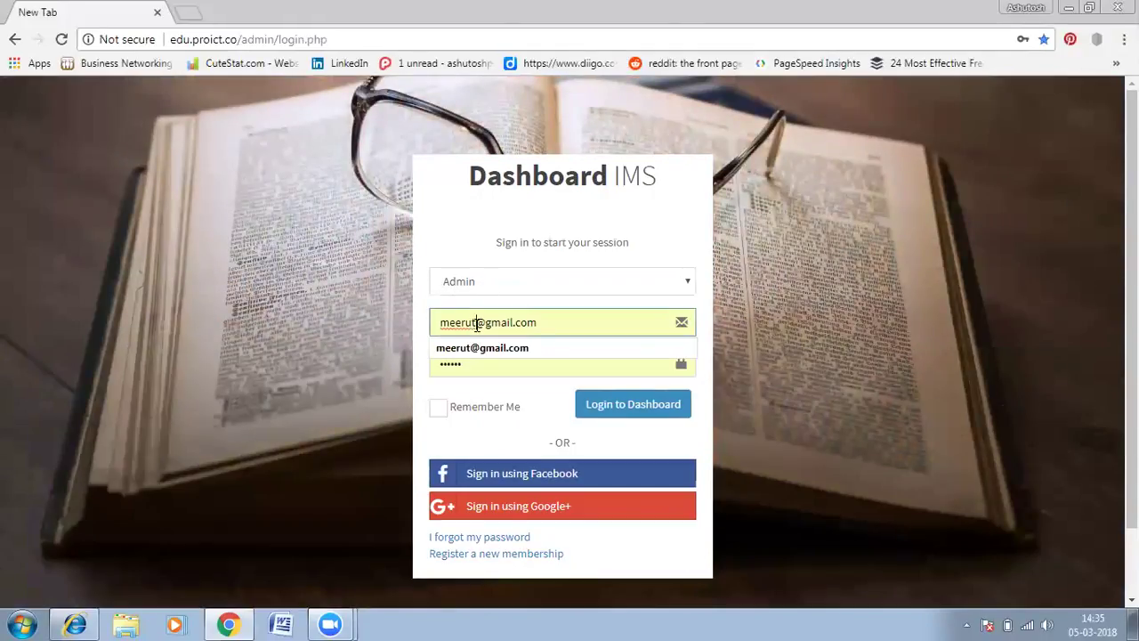
key("BackSpace")
key("BackSpace")
key("BackSpace")
key("BackSpace")
key("BackSpace")
key("BackSpace")
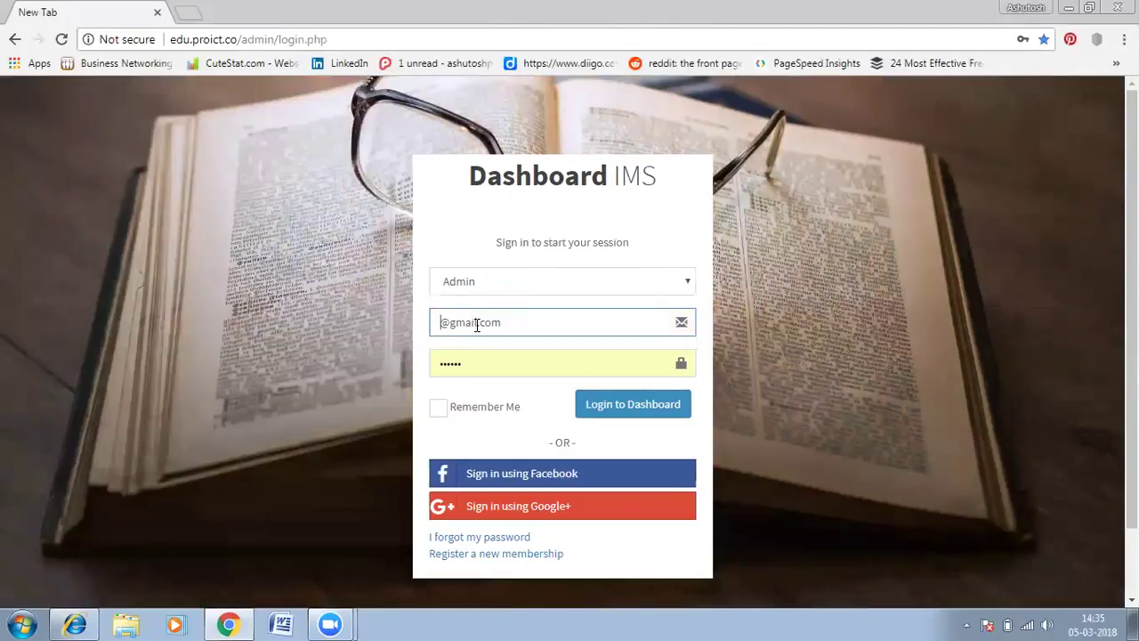
type("alok")
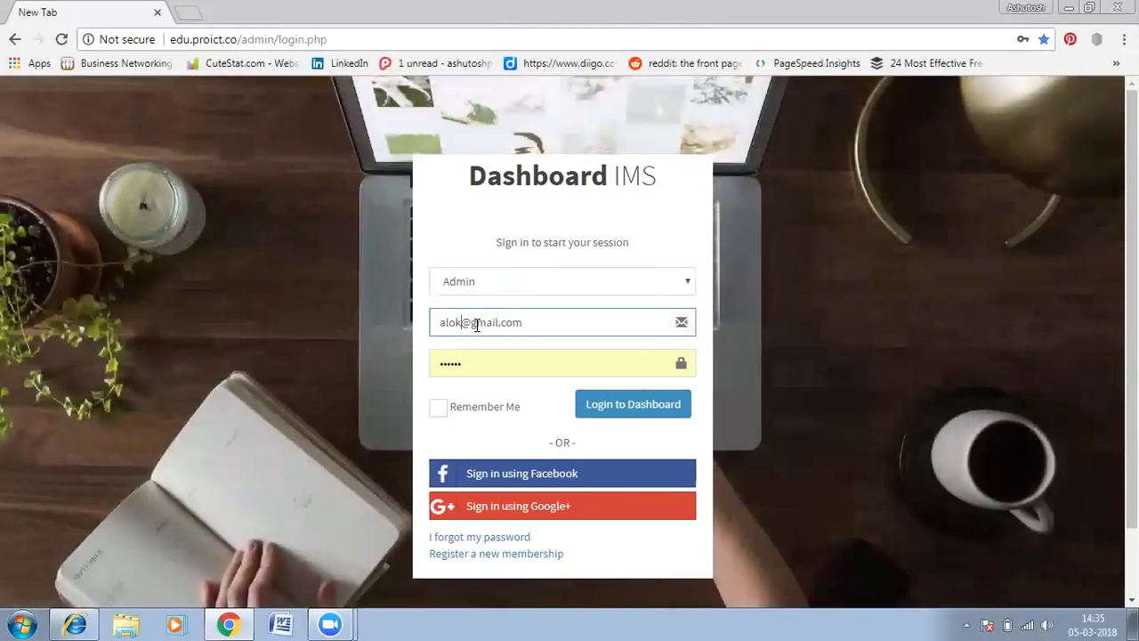
left_click(594, 406)
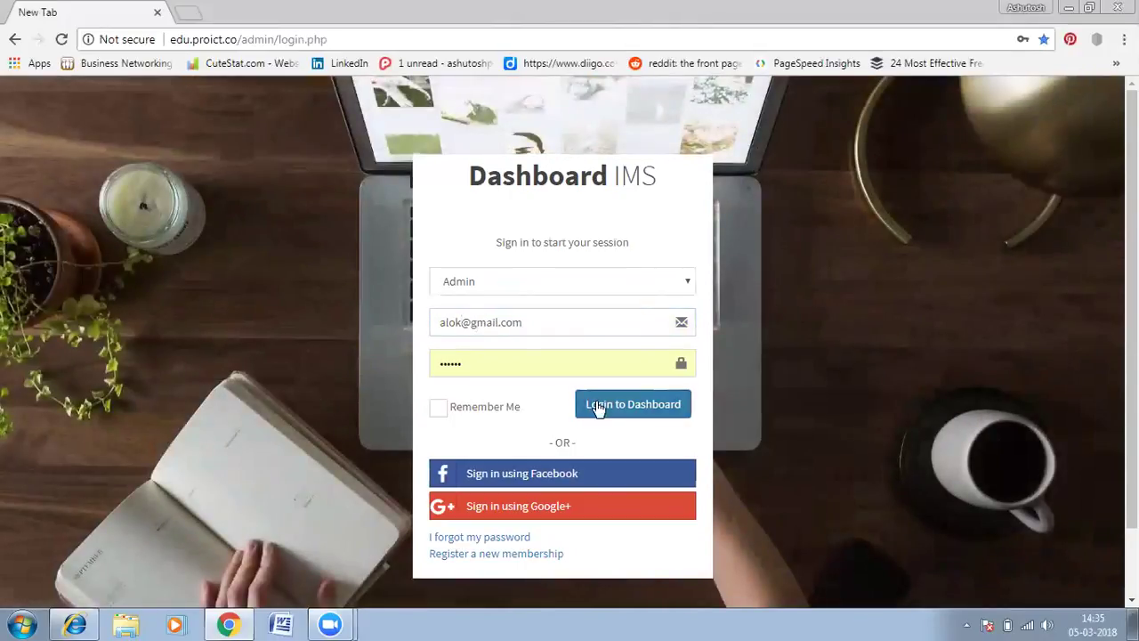
left_click(596, 407)
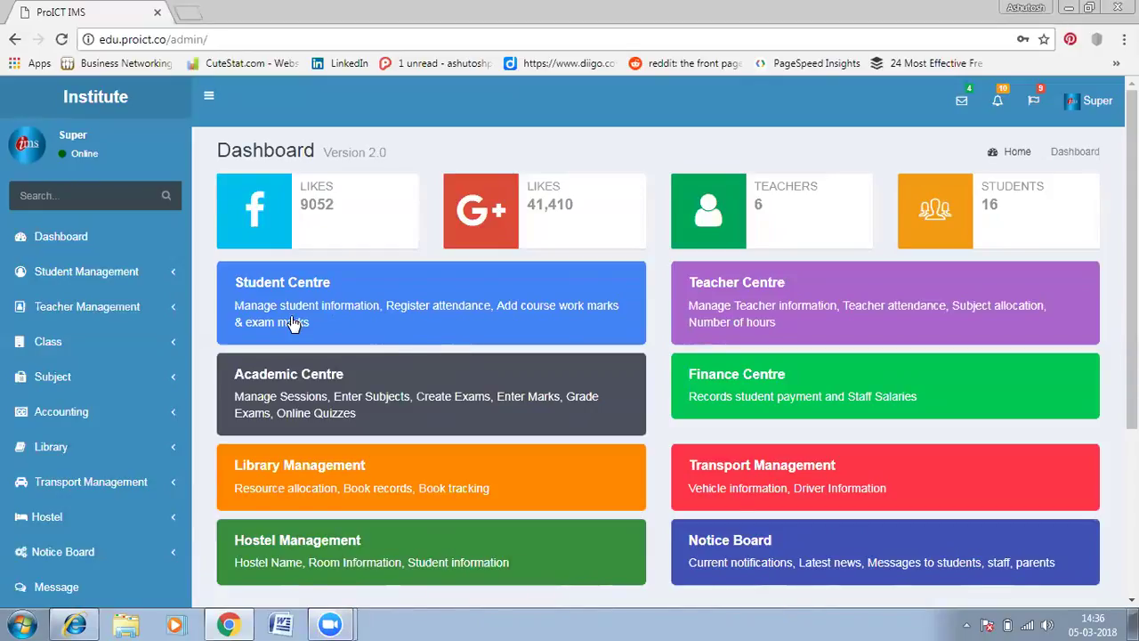
Open Add Student under Student Management > Student Info to show the admission form.
left_click(127, 277)
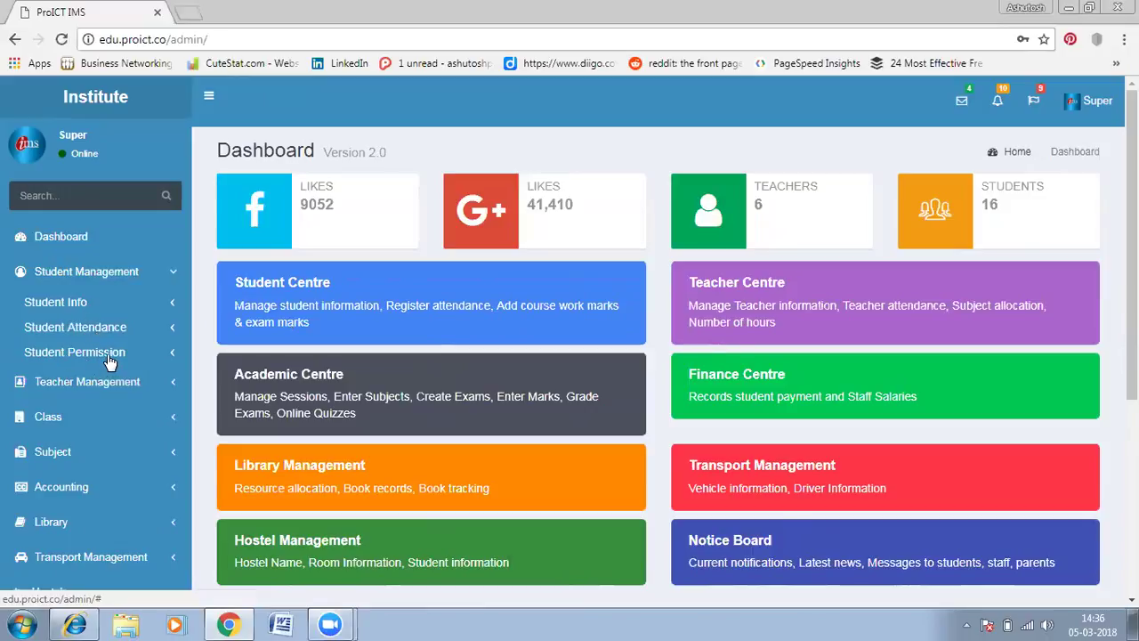
left_click(78, 304)
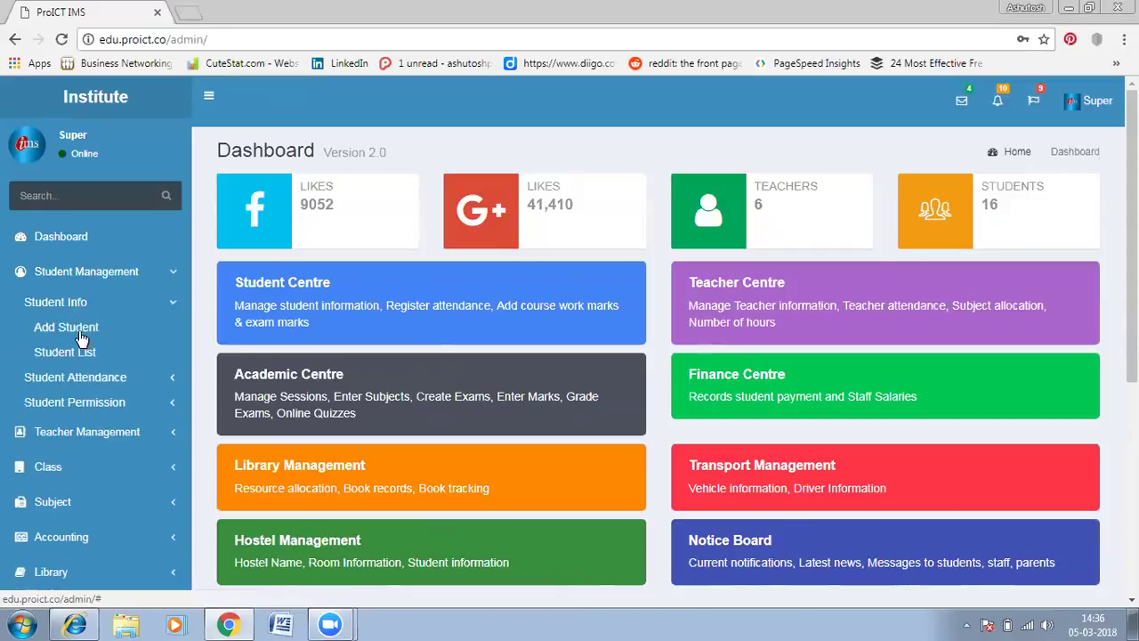
left_click(78, 329)
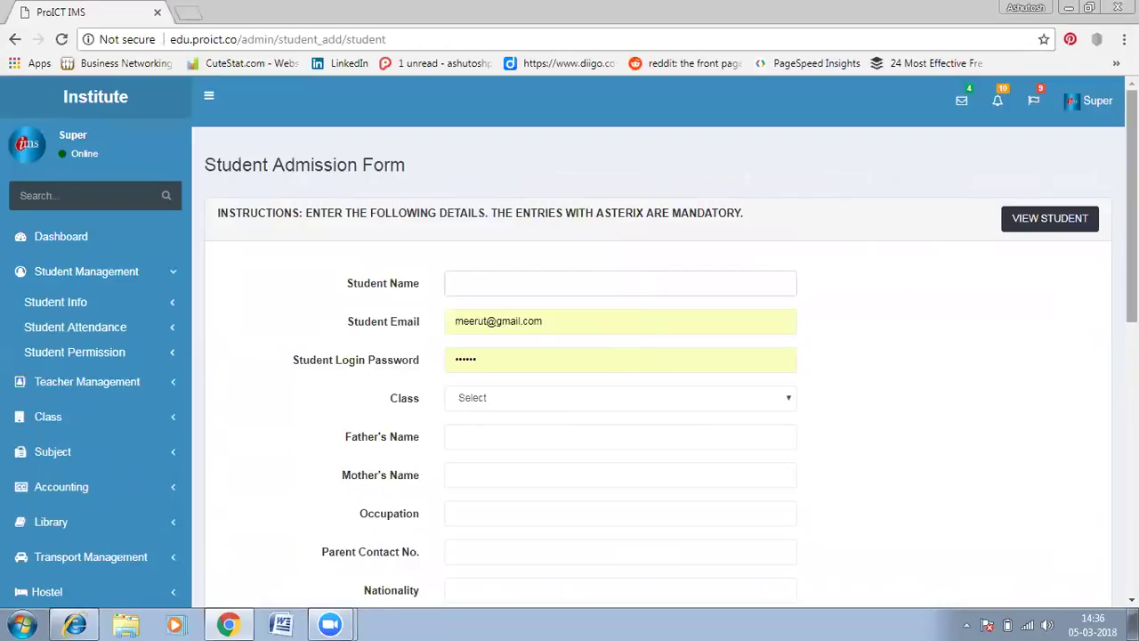
Look over the admission form, then go to the Students List via View Student.
scroll(569, 340, "down", 2)
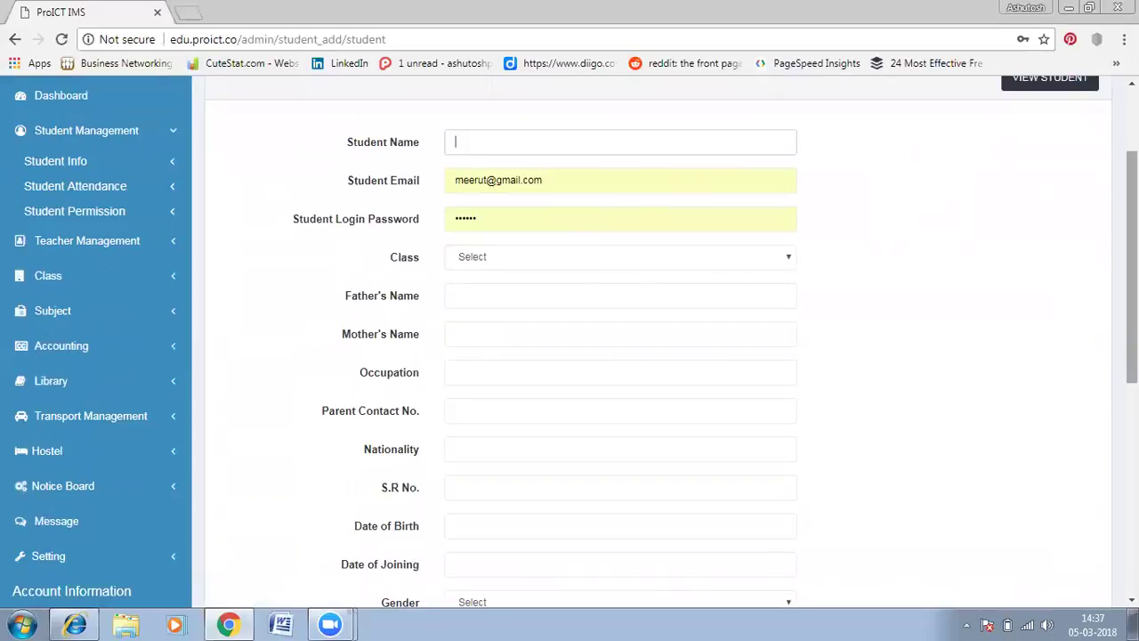
scroll(1131, 267, "down", 1)
scroll(1132, 267, "up", 3)
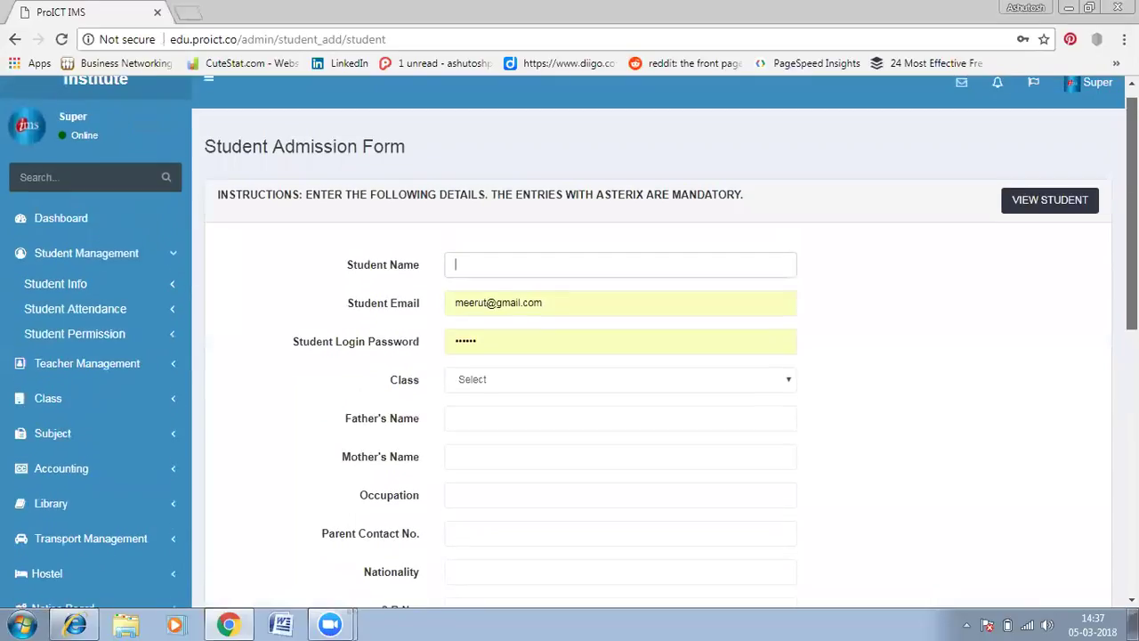
left_click(1055, 207)
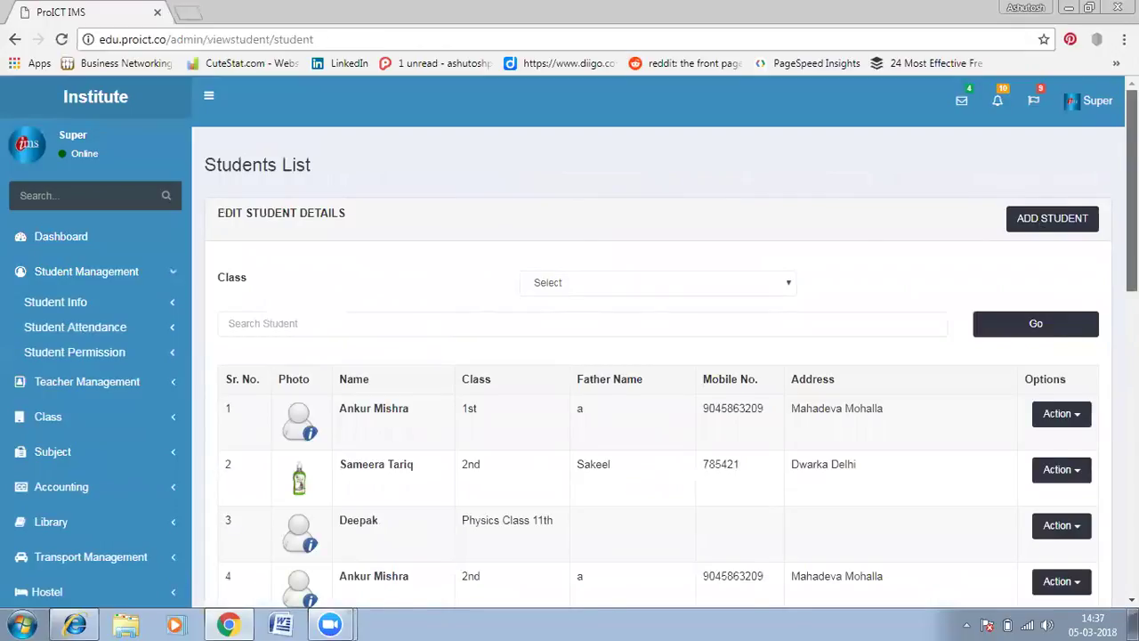
Browse the Students List and reveal the Edit and Delete actions for the first student.
scroll(659, 356, "down", 2)
scroll(658, 356, "down", 1)
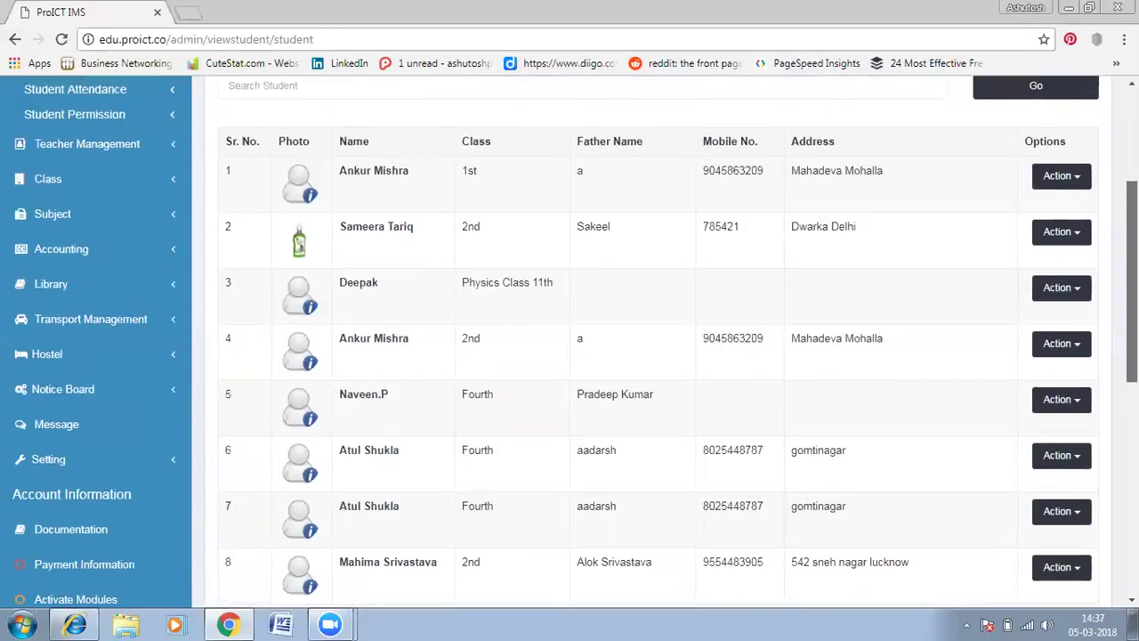
scroll(658, 356, "down", 1)
scroll(659, 356, "up", 2)
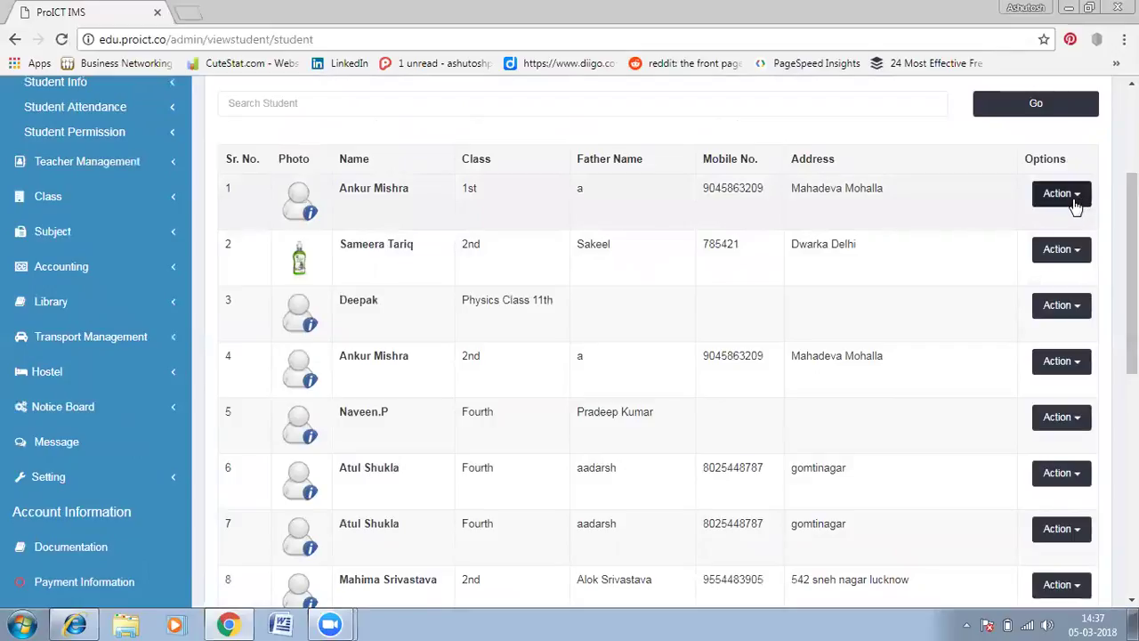
left_click(1077, 197)
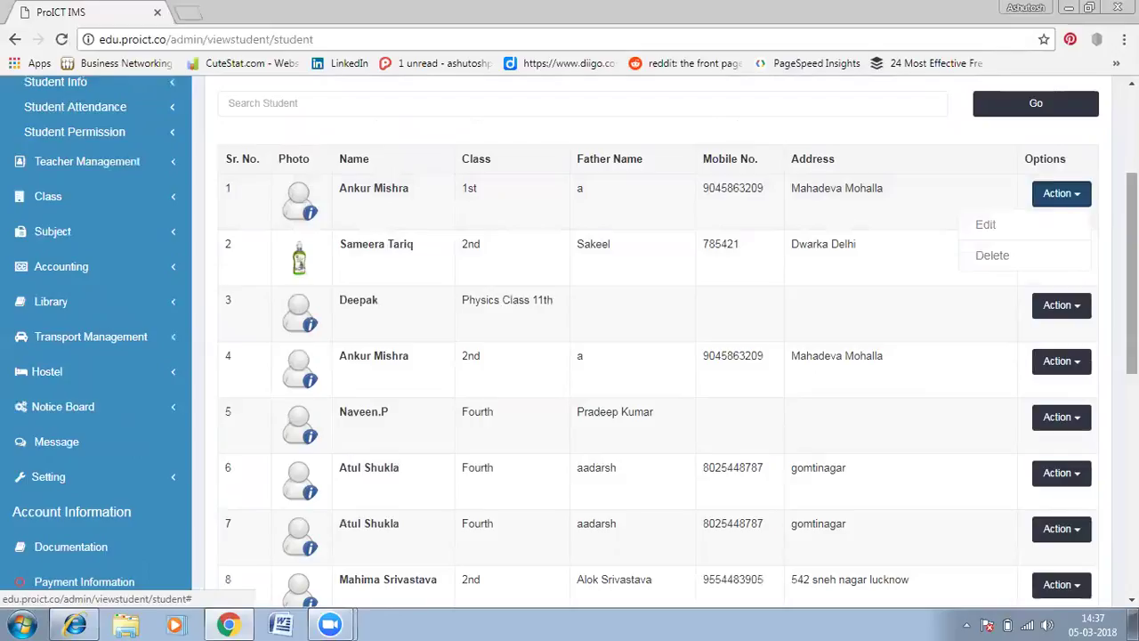
scroll(569, 344, "up", 2)
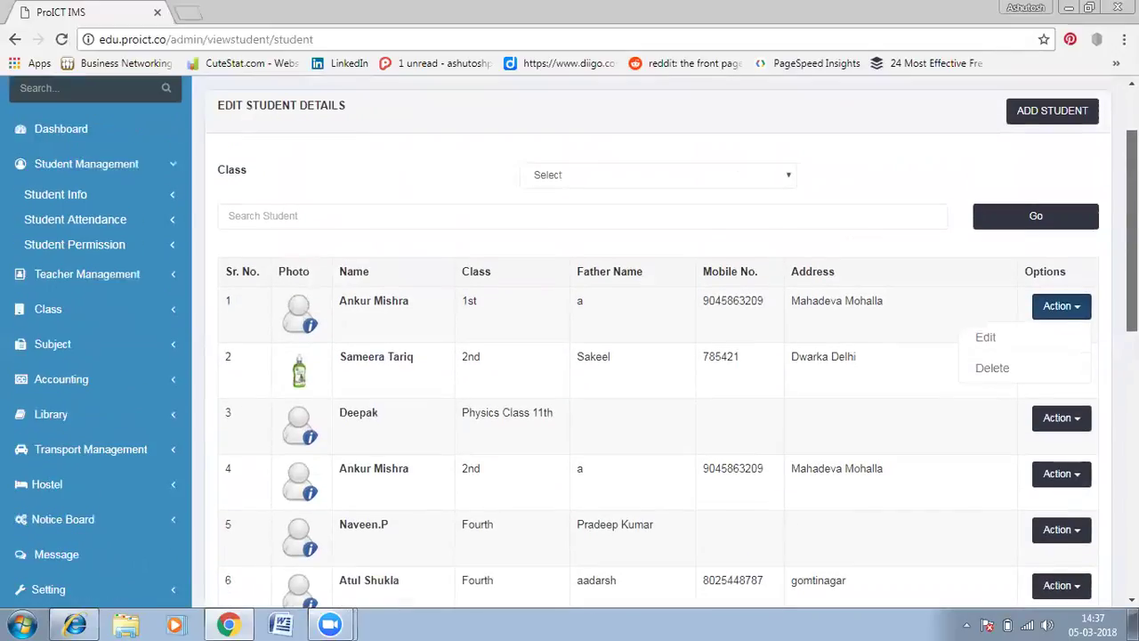
scroll(569, 344, "up", 1)
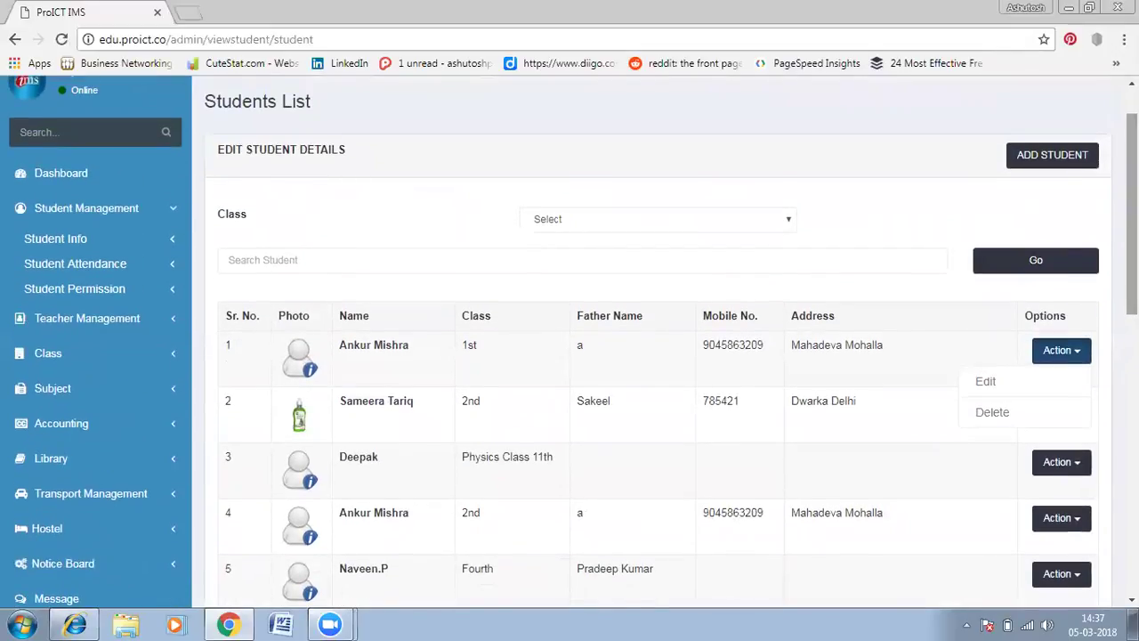
Go to the View Attendance sheet dated 05-03-2018 through Student Attendance.
left_click(1045, 162)
left_click(1045, 162)
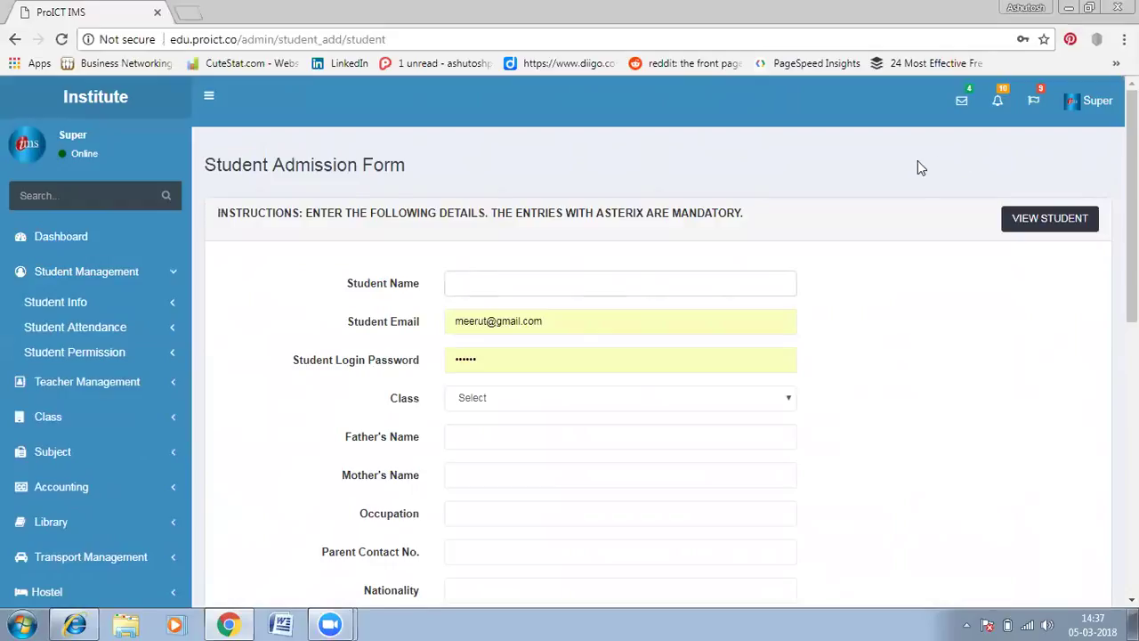
left_click(90, 331)
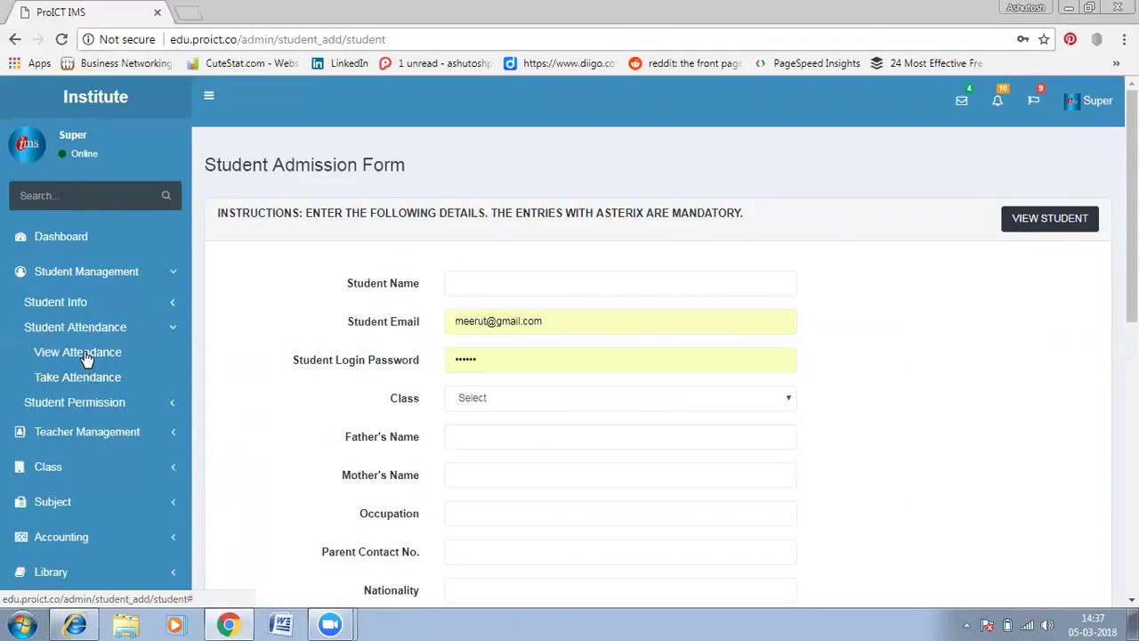
left_click(87, 354)
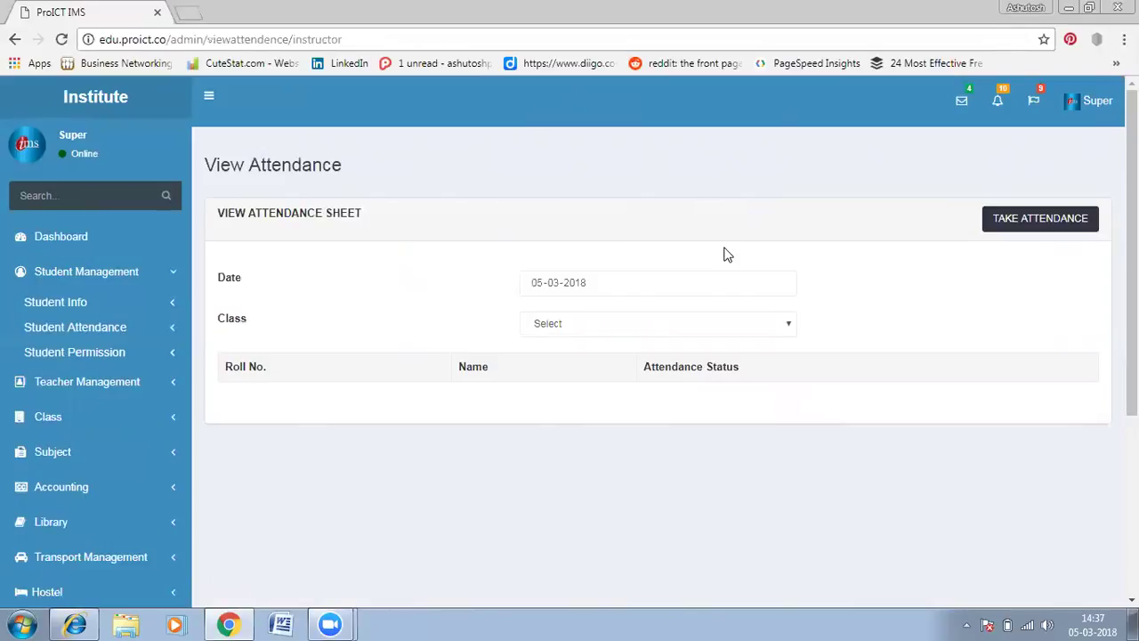
Filter the attendance sheet to class 1st, then class 2nd, and move to Take Attendance.
mouse_move(770, 290)
left_click(788, 325)
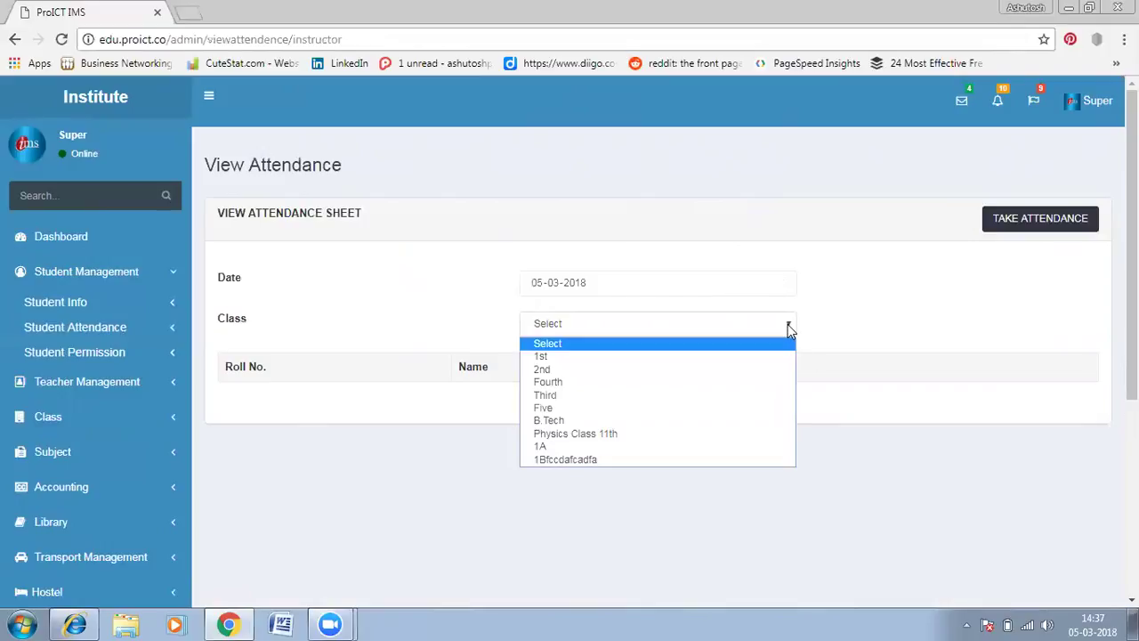
left_click(661, 358)
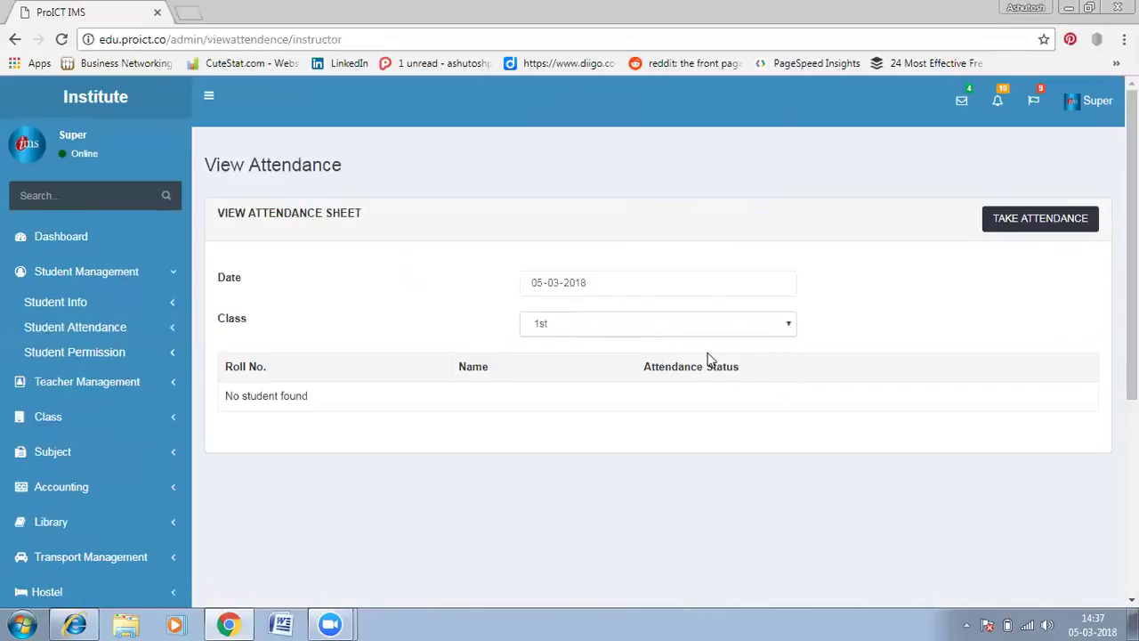
left_click(789, 326)
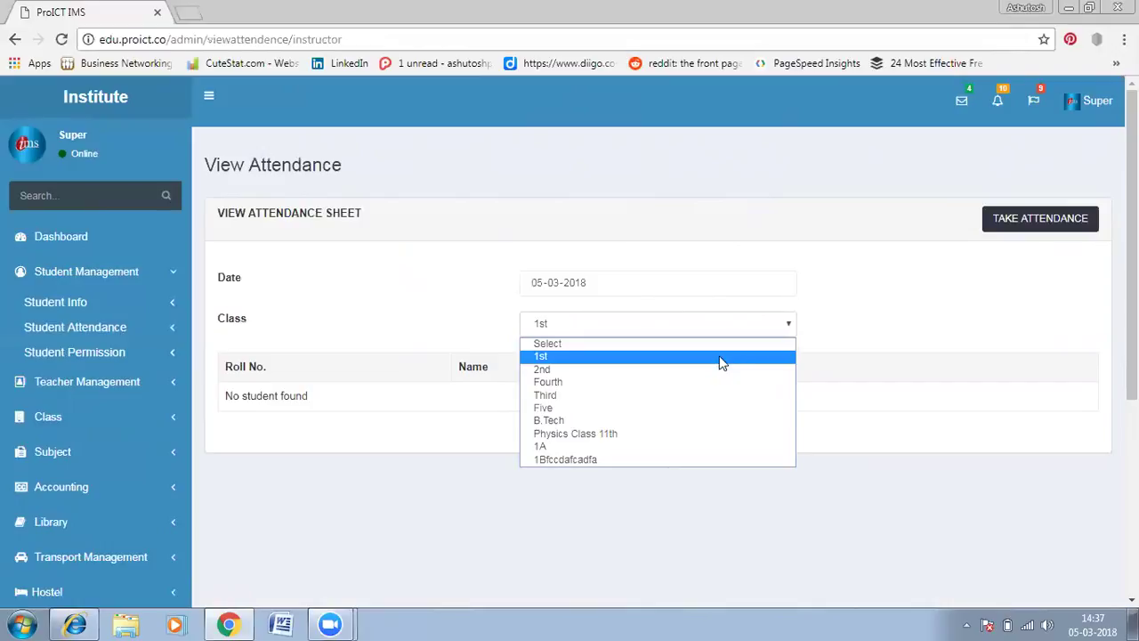
left_click(654, 379)
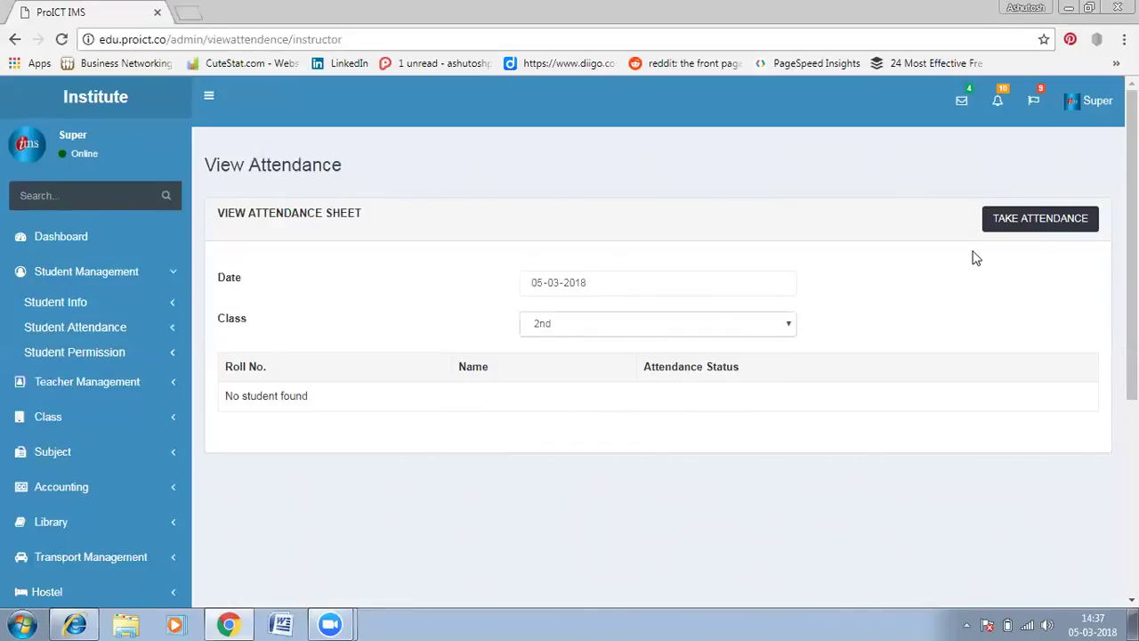
left_click(1017, 220)
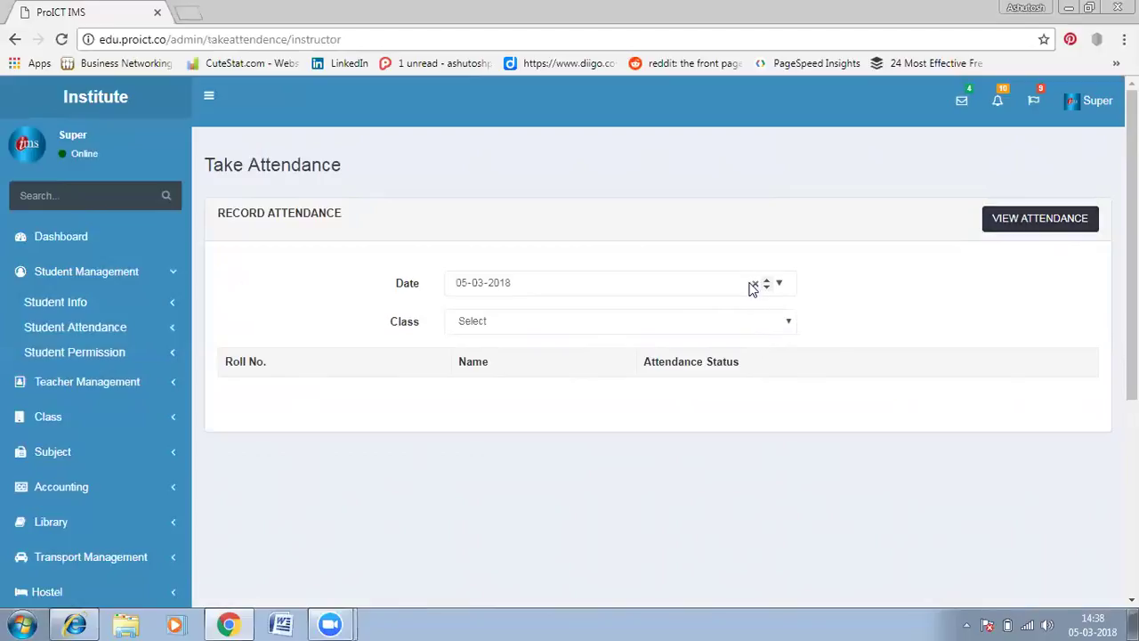
Check the Take Attendance class list and close it without selecting a class.
left_click(790, 329)
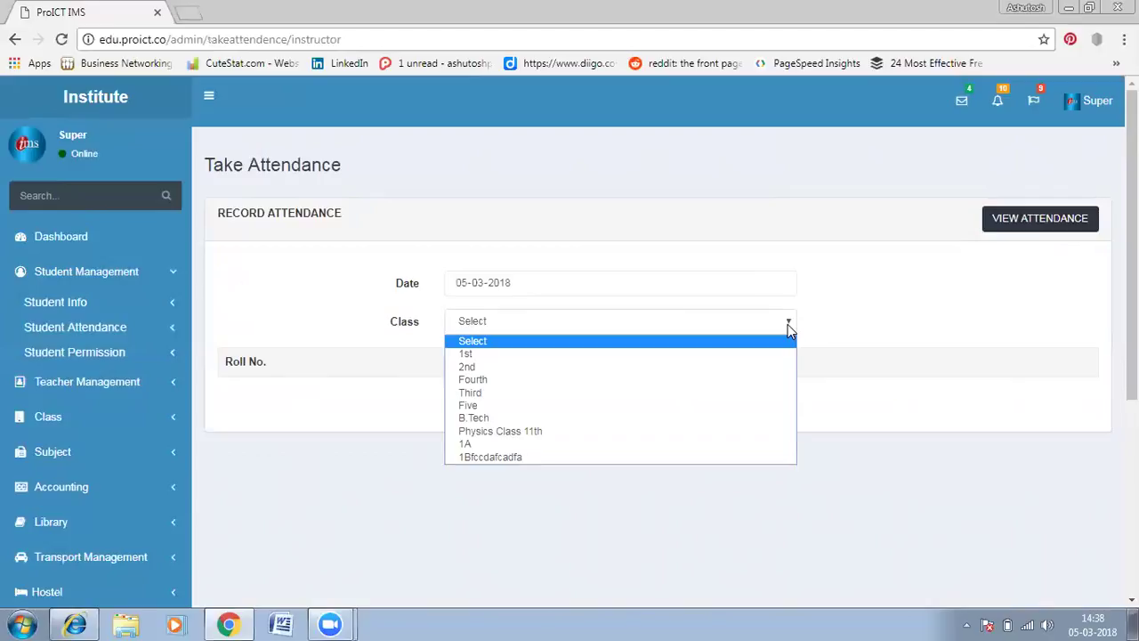
left_click(890, 340)
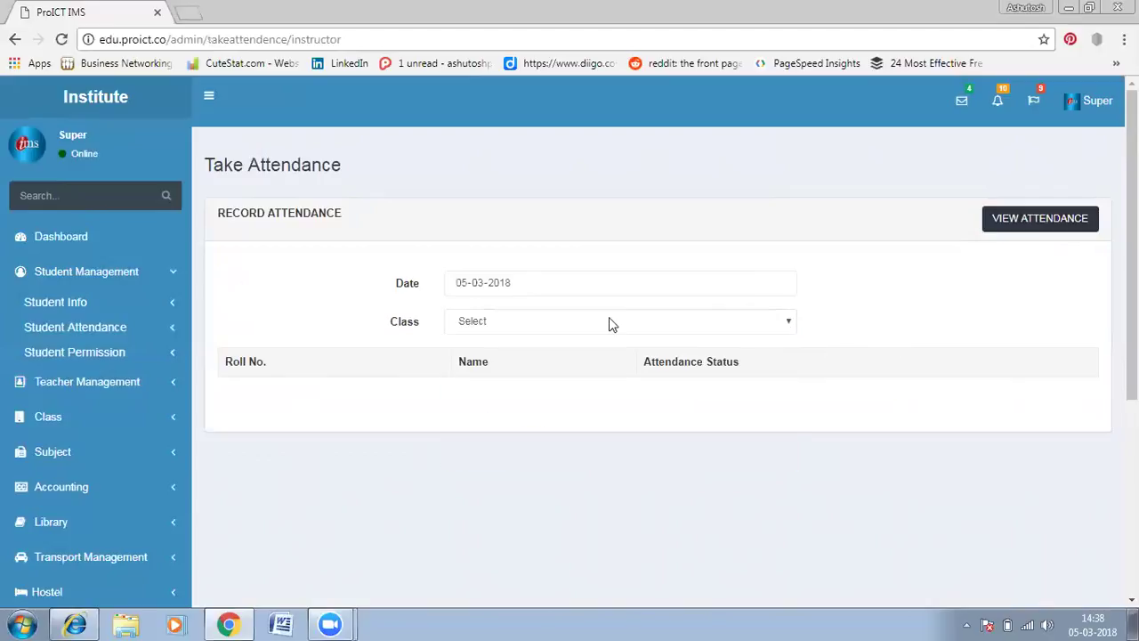
Open the Student Permission form and load the students of class 1st.
left_click(122, 356)
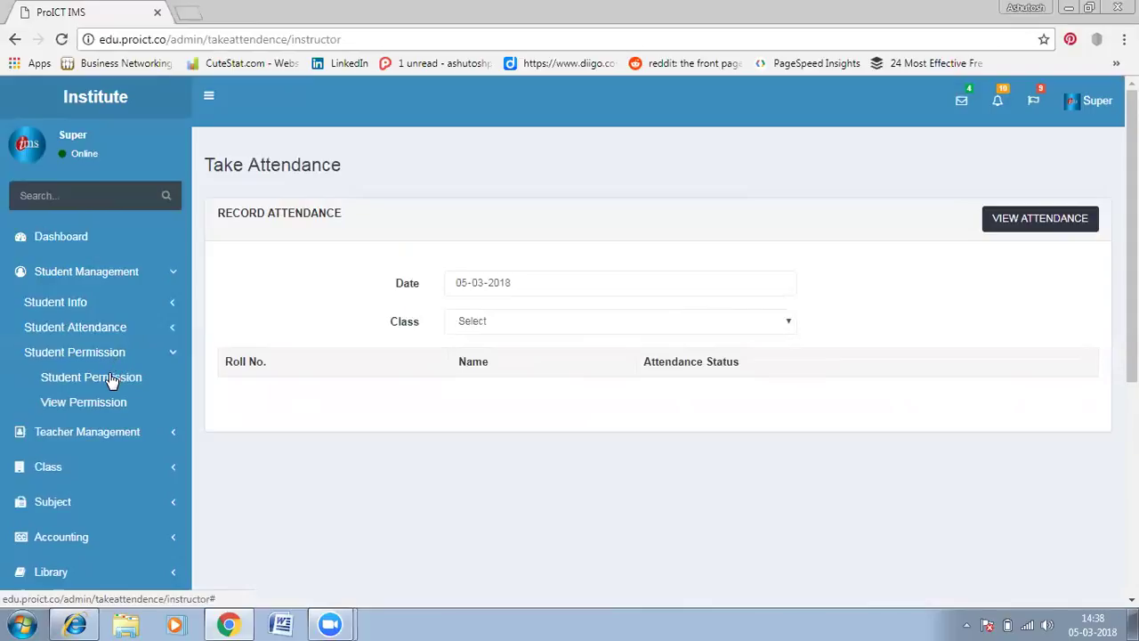
left_click(110, 377)
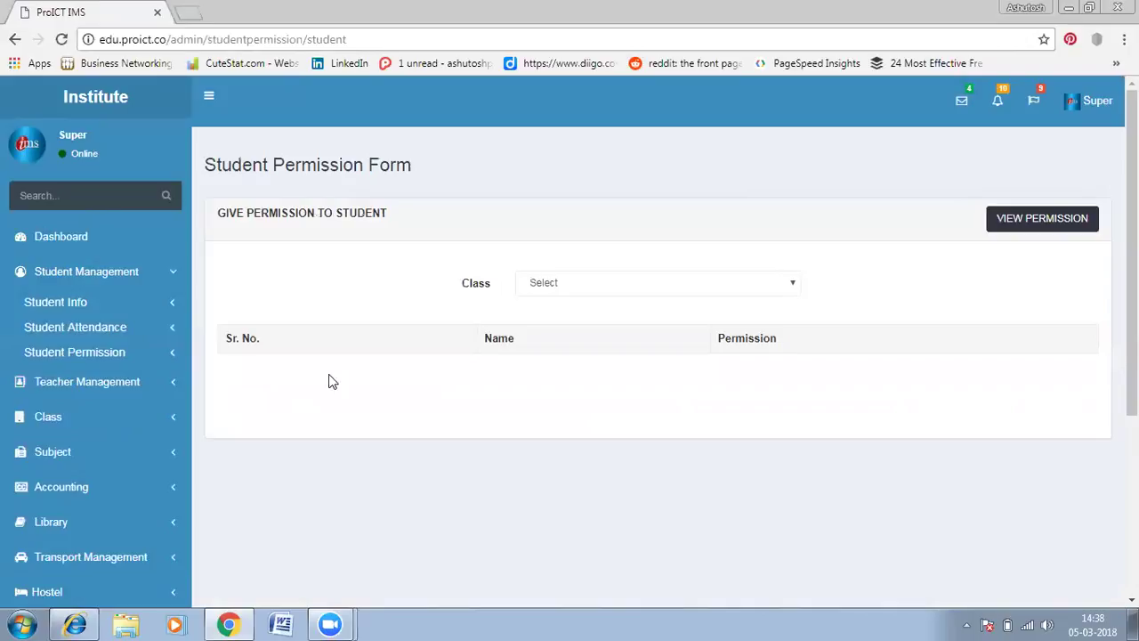
left_click(794, 287)
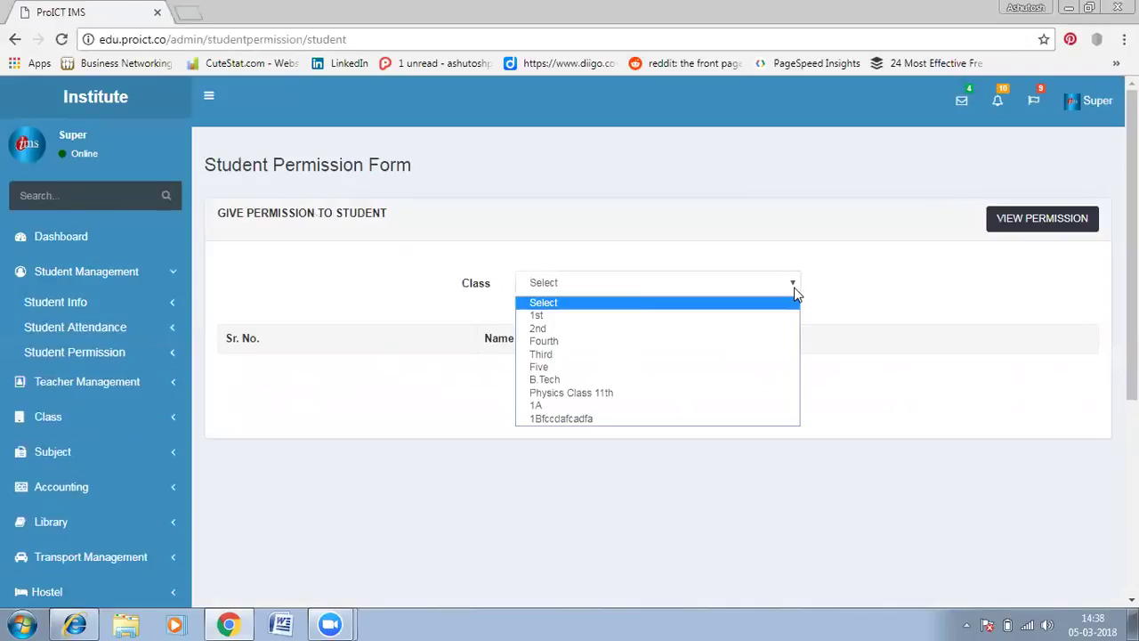
left_click(737, 321)
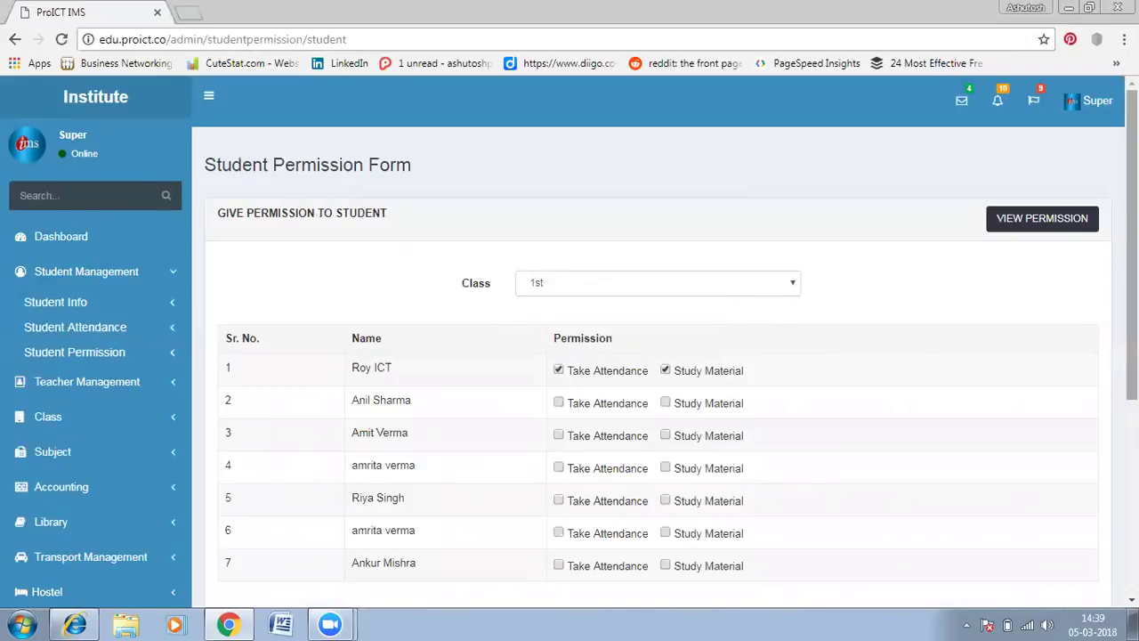
Grant the second student Take Attendance permission and save with Give Permission.
left_click_drag(1131, 249, 1132, 340)
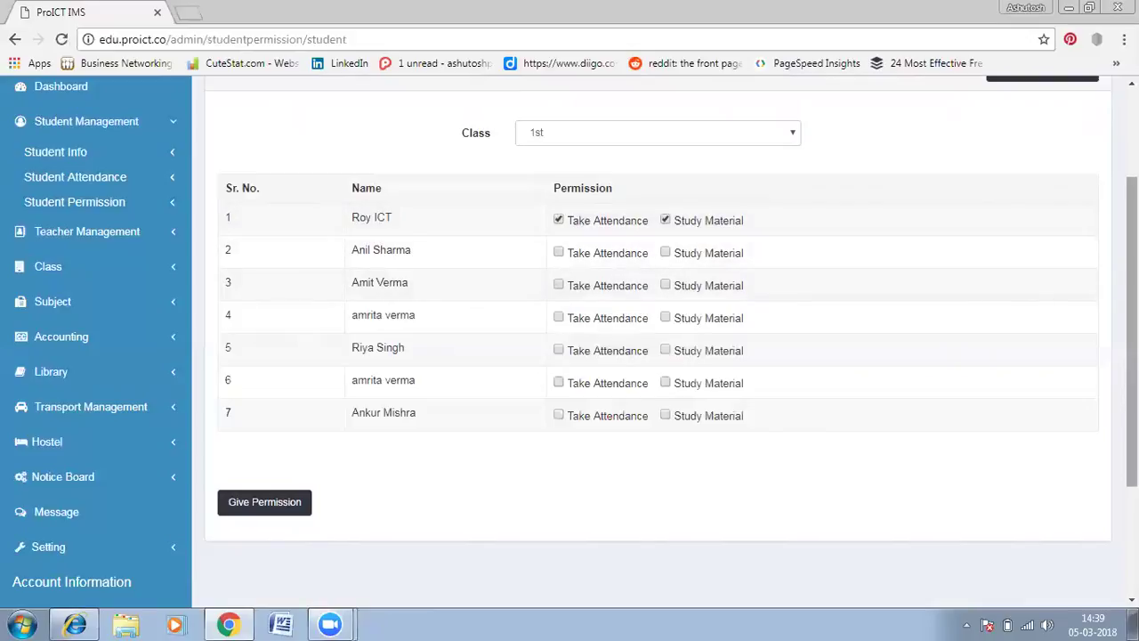
scroll(658, 339, "up", 1)
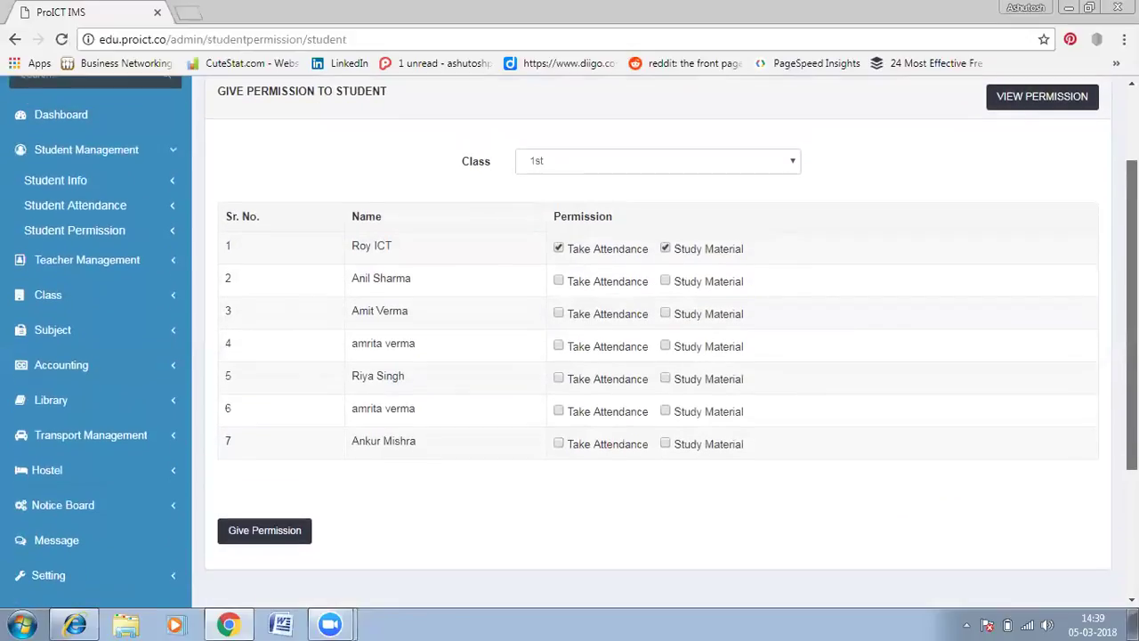
scroll(658, 338, "down", 2)
left_click(560, 216)
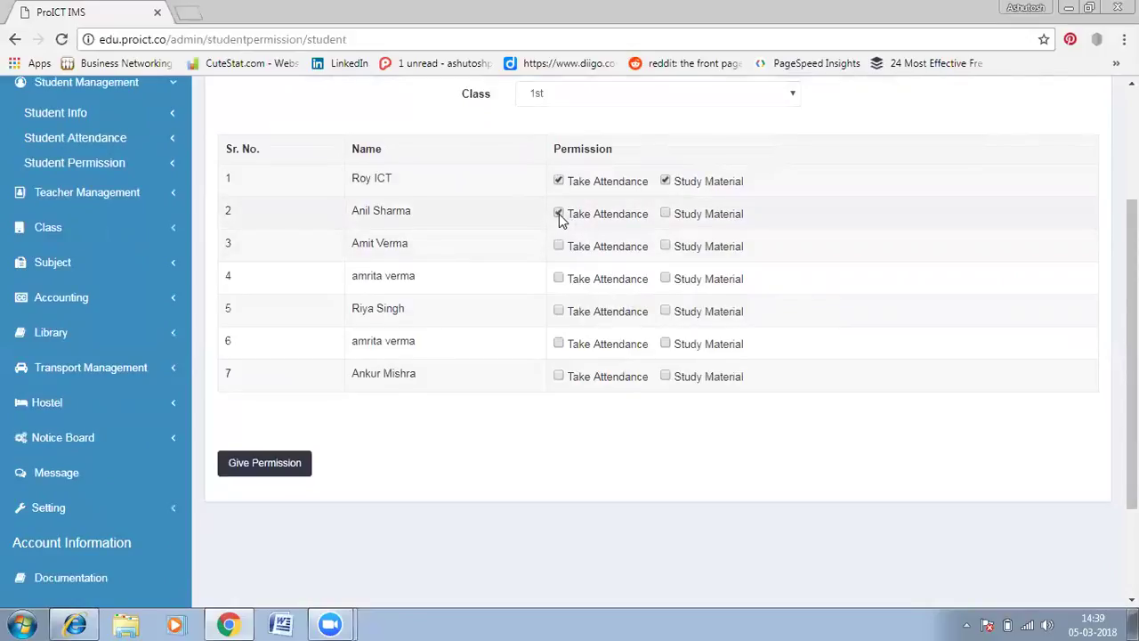
left_click(284, 472)
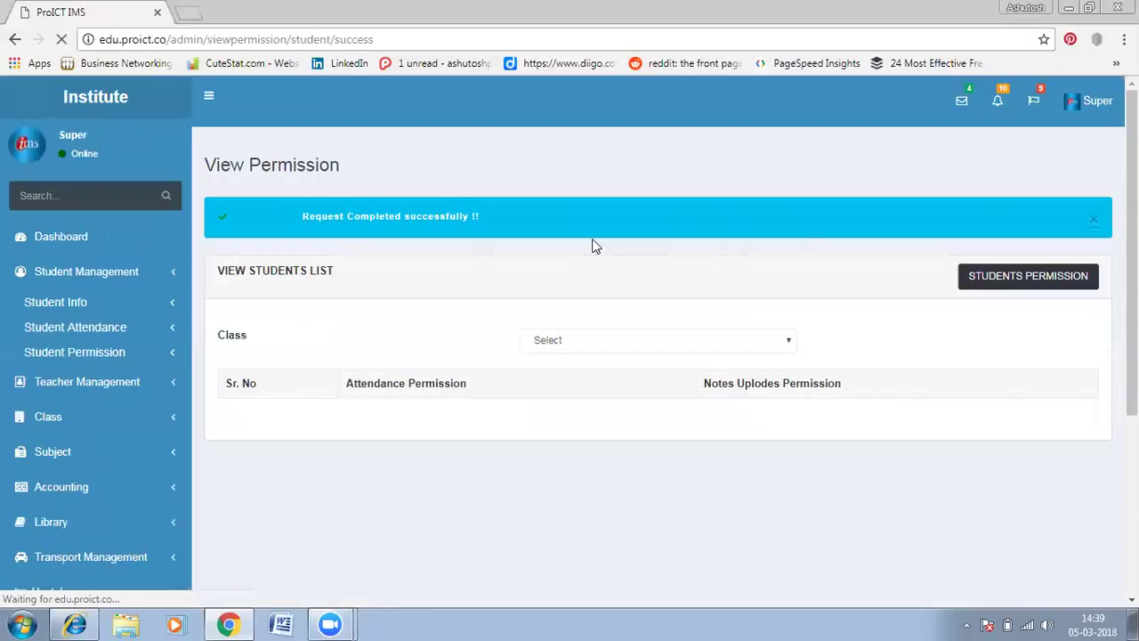
Reload class 1st on the Student Permission Form to confirm the saved permission.
left_click(981, 281)
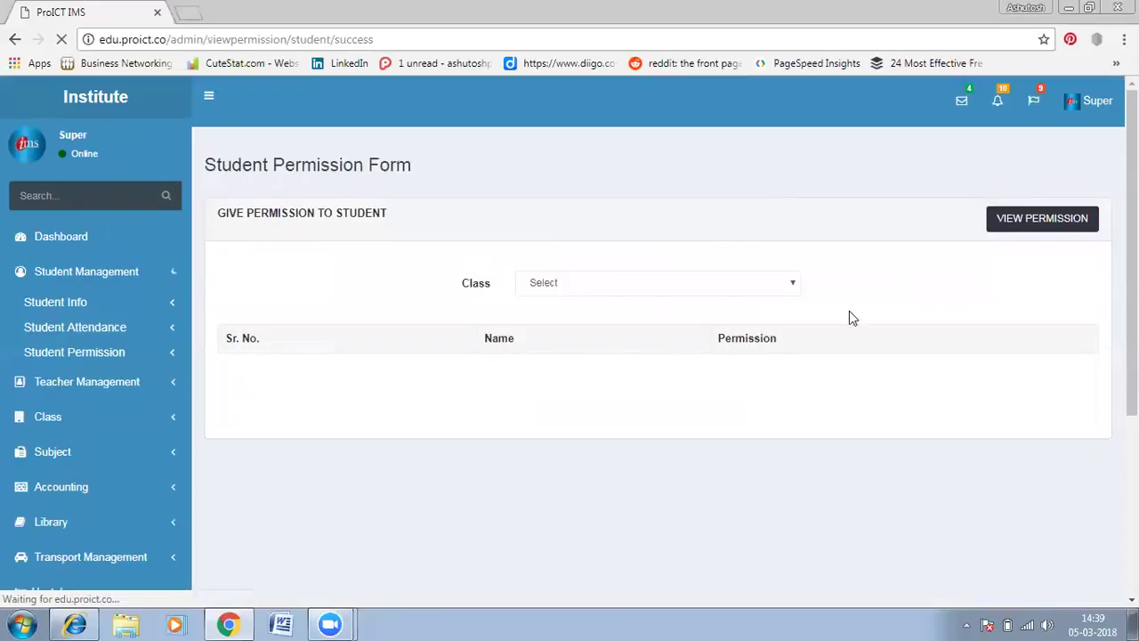
left_click(792, 285)
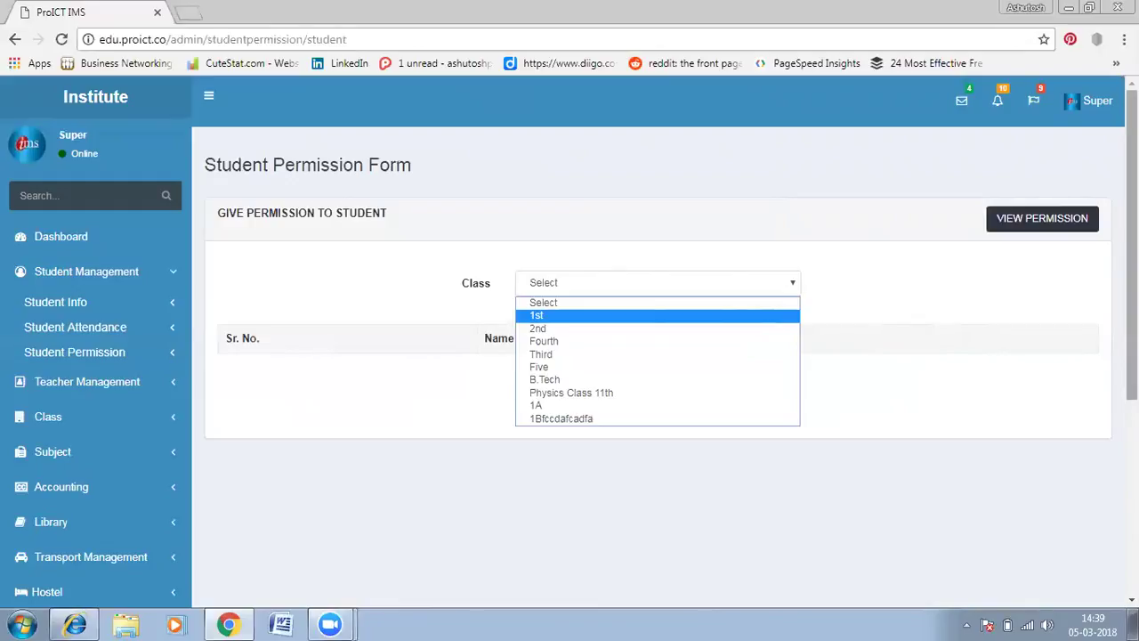
left_click(717, 317)
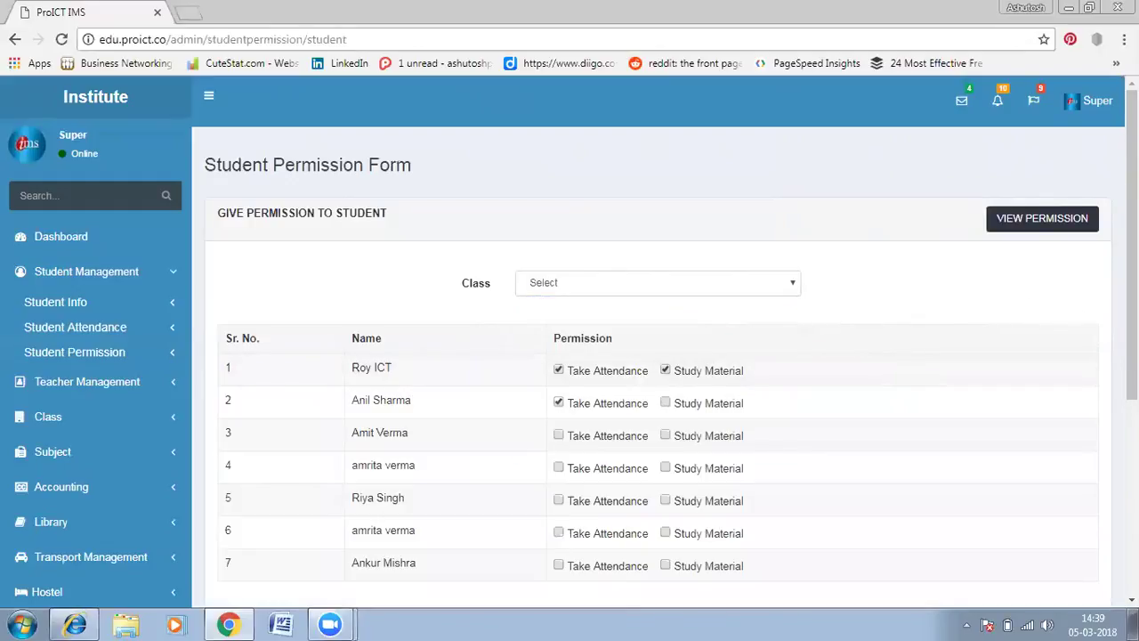
scroll(1132, 267, "down", 1)
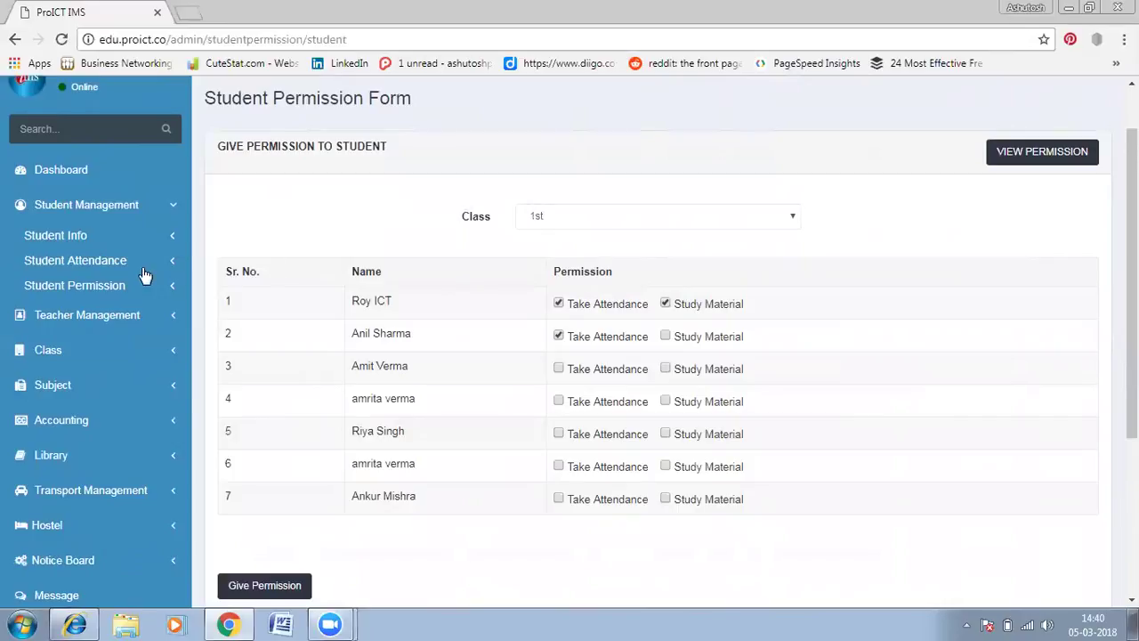
Expand Teacher Management and its Teacher Info options in the sidebar.
left_click(61, 318)
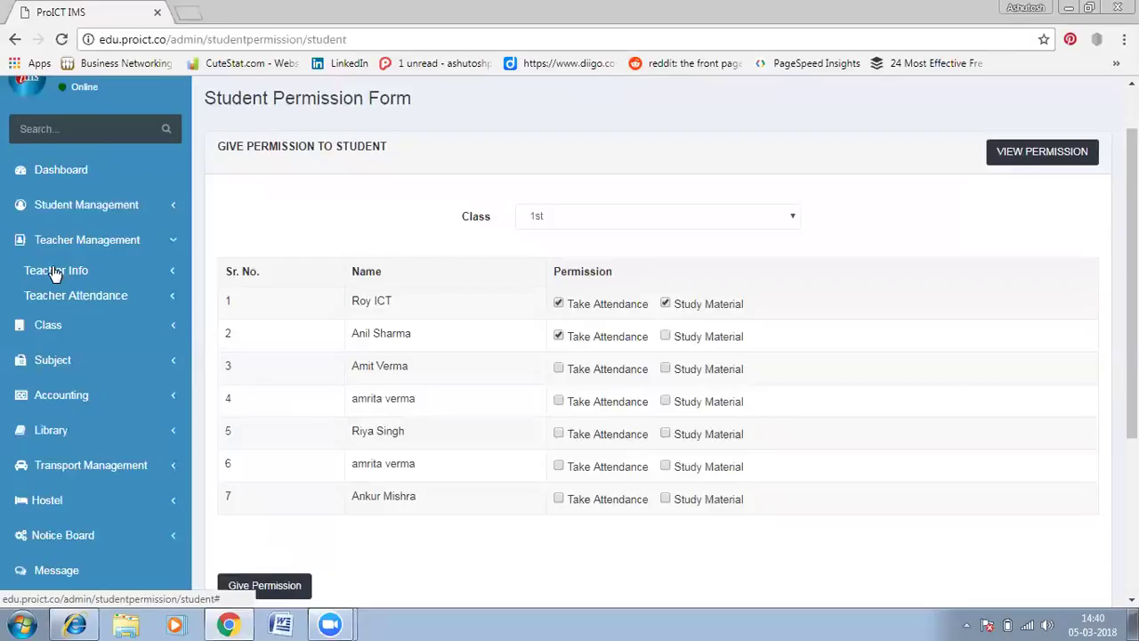
left_click(51, 270)
right_click(52, 271)
Open the Add Teacher form from Teacher Info, review its fields, then go to the Teacher List.
left_click(52, 267)
left_click(53, 270)
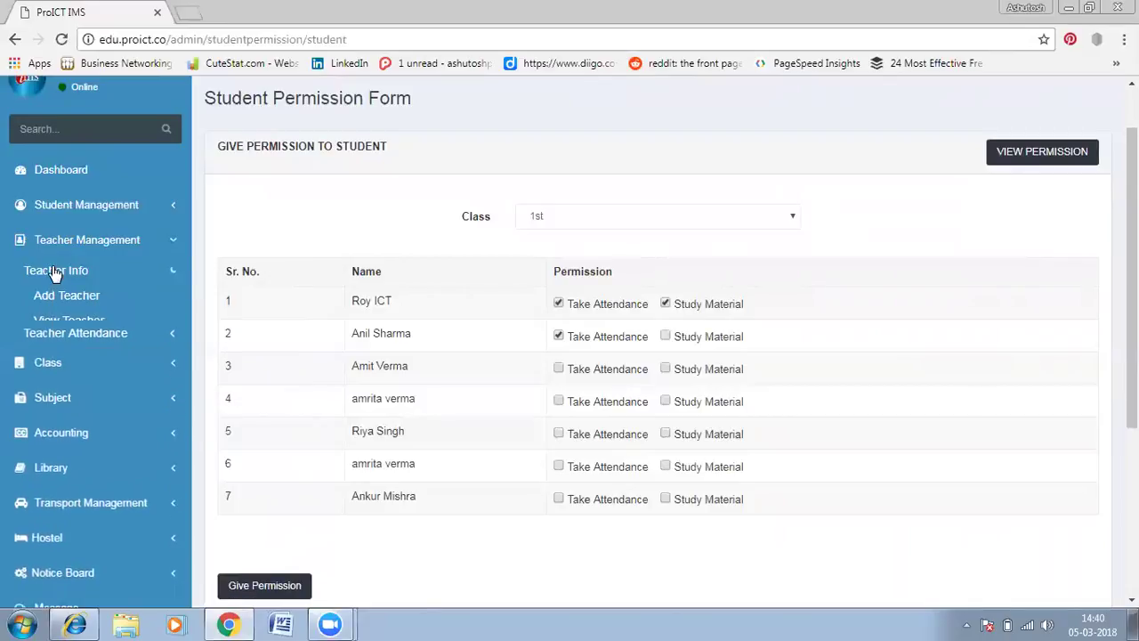
left_click(53, 271)
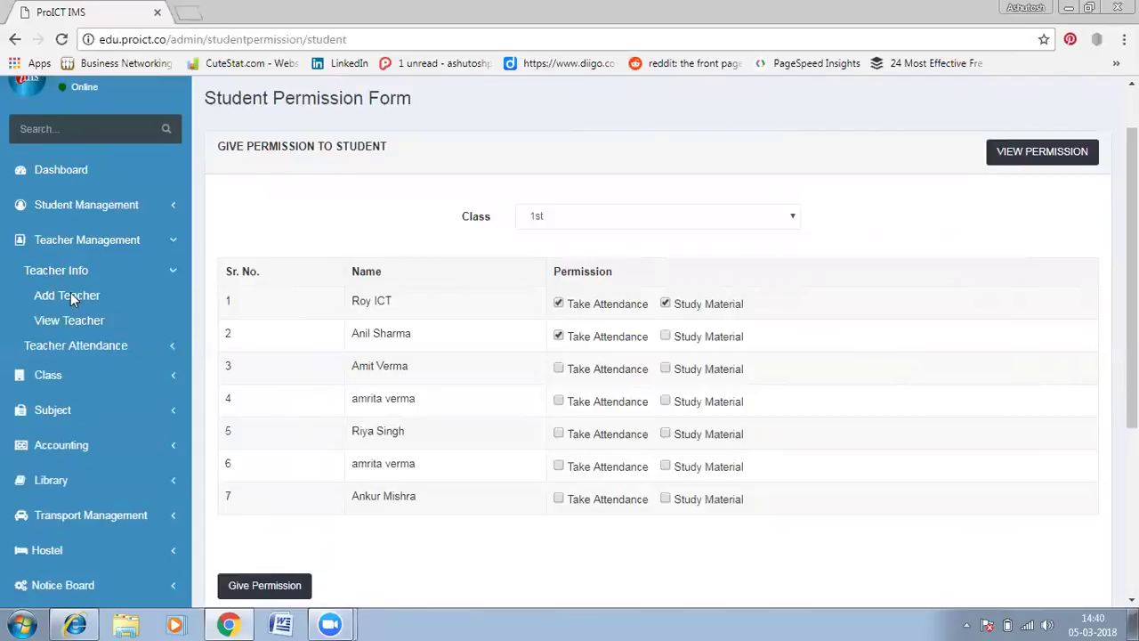
left_click(70, 294)
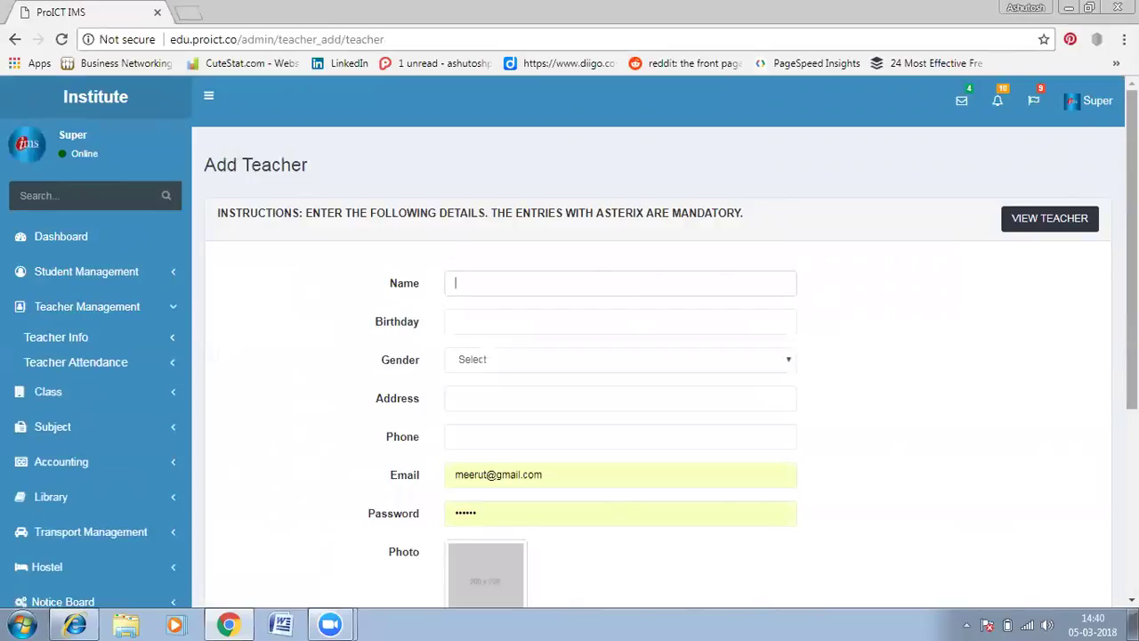
scroll(570, 356, "down", 5)
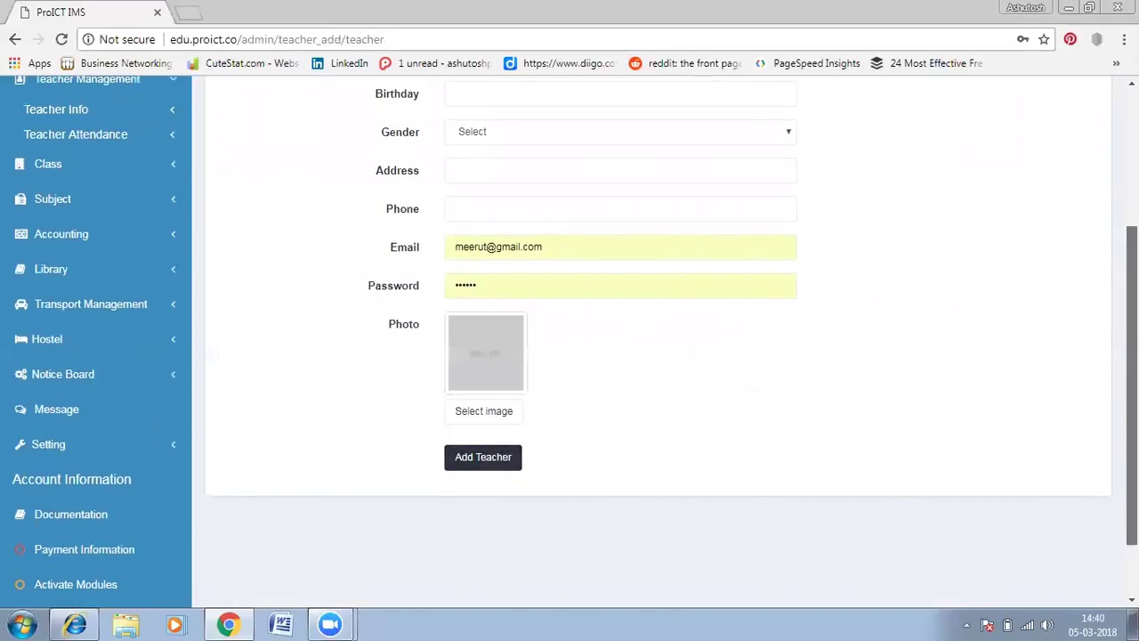
scroll(1132, 383, "up", 3)
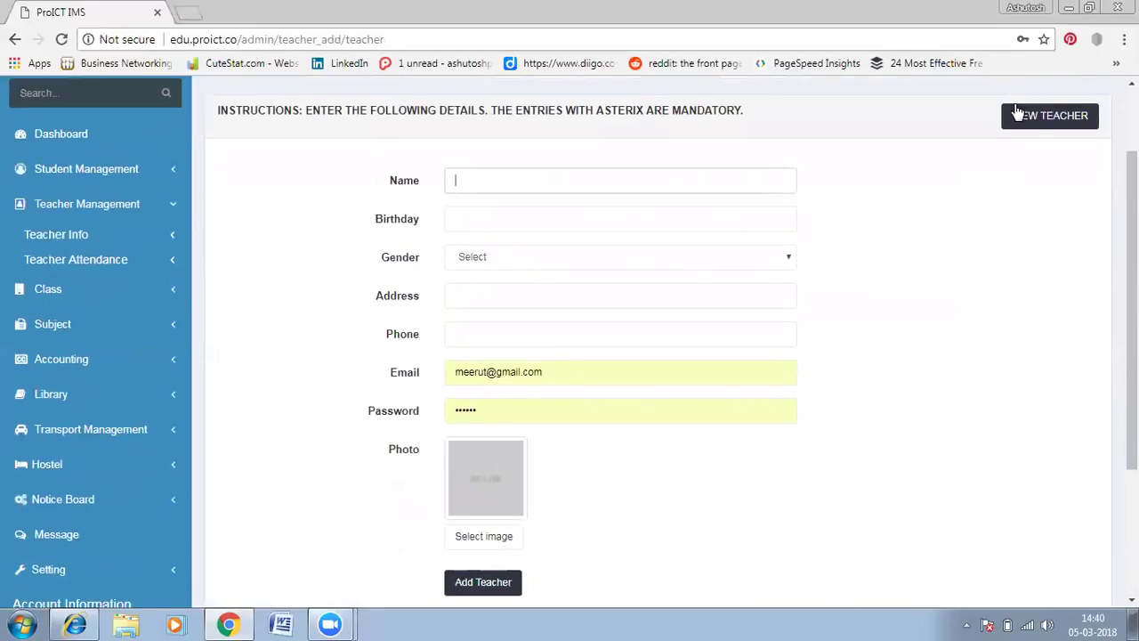
left_click(1025, 117)
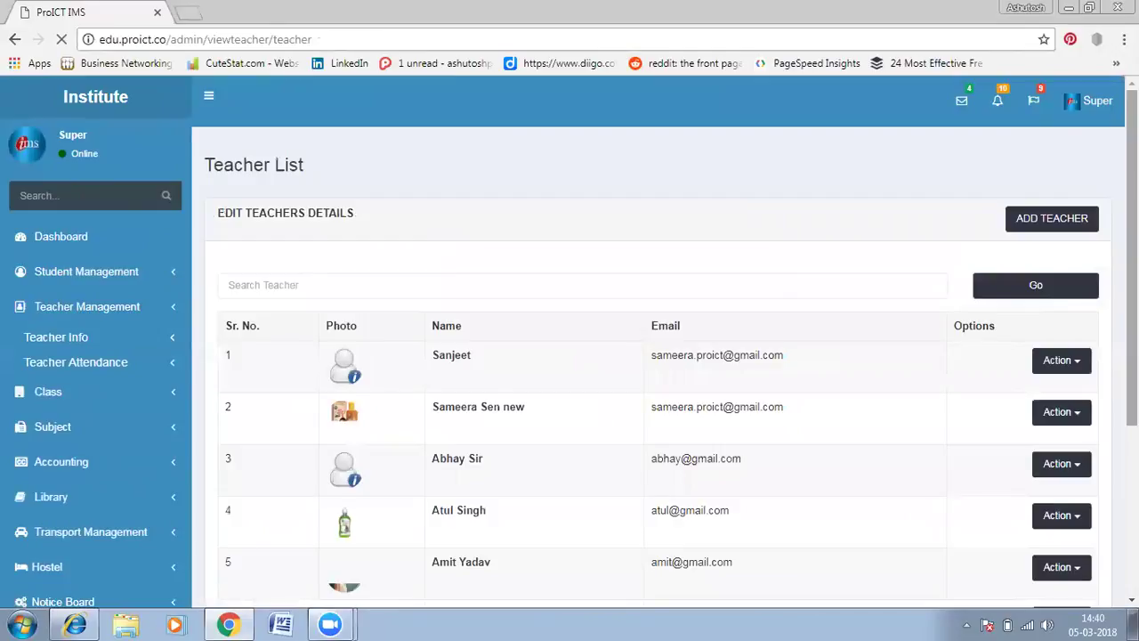
Browse the six teachers and show the first teacher's edit and delete options.
scroll(569, 343, "down", 2)
scroll(570, 342, "down", 2)
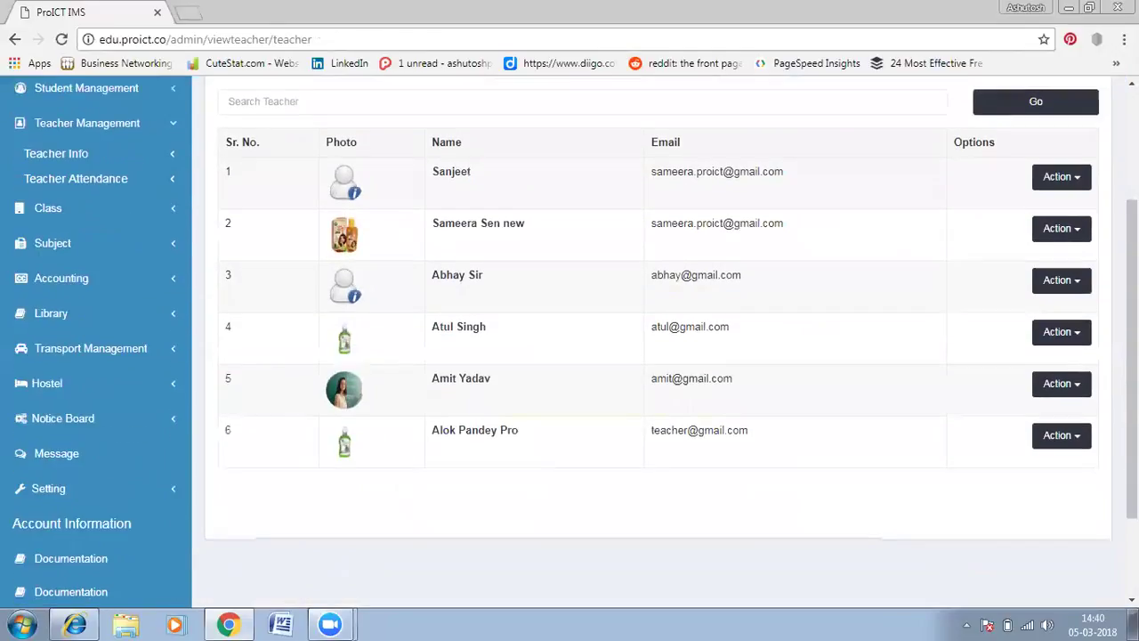
scroll(570, 343, "up", 1)
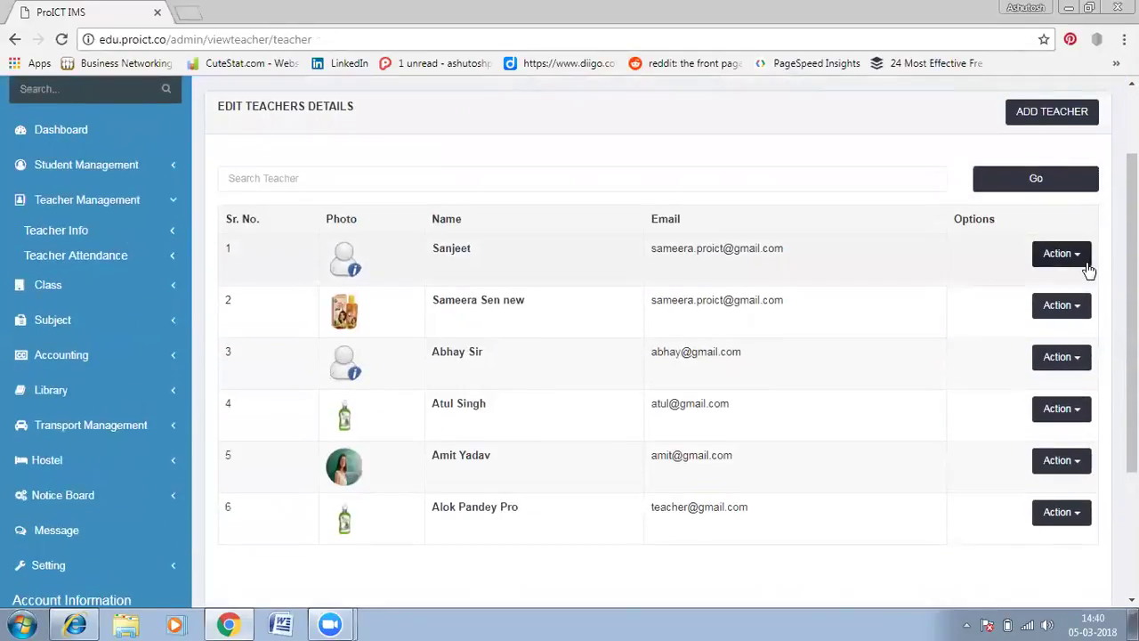
left_click(1078, 255)
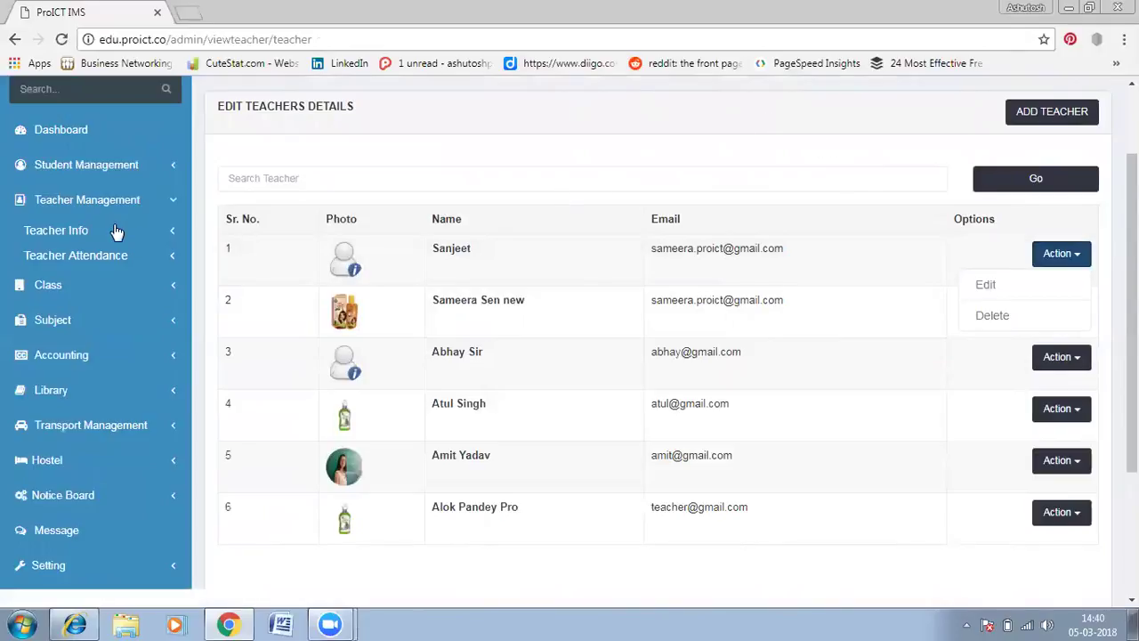
left_click(102, 257)
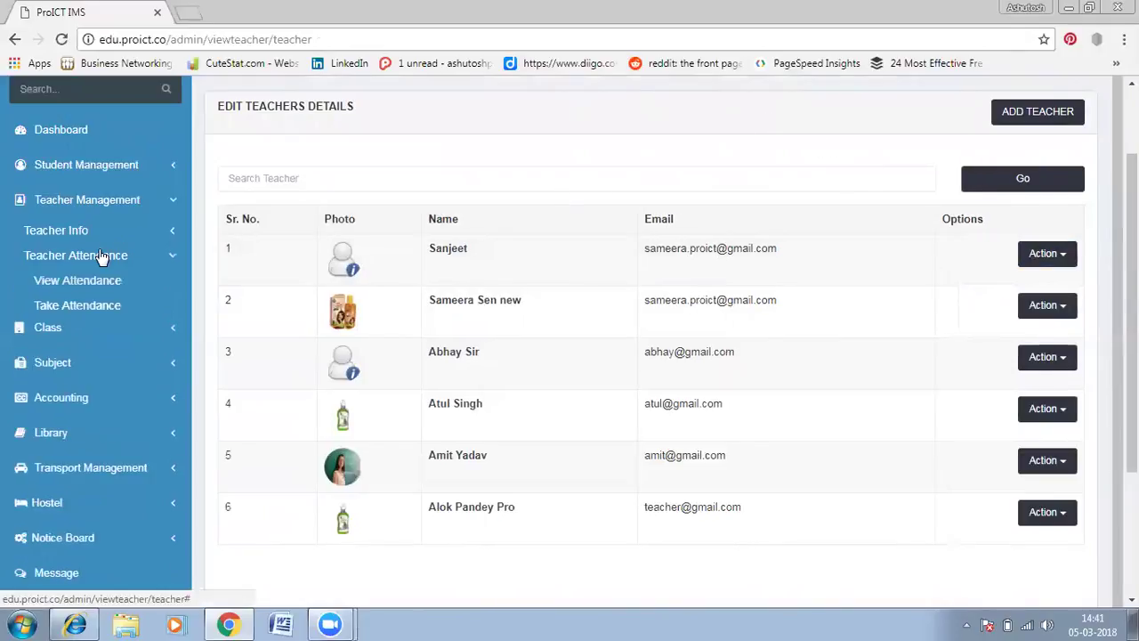
Record teacher attendance for 05-03-2018 with the first teacher Absent and the other five Present.
left_click(93, 305)
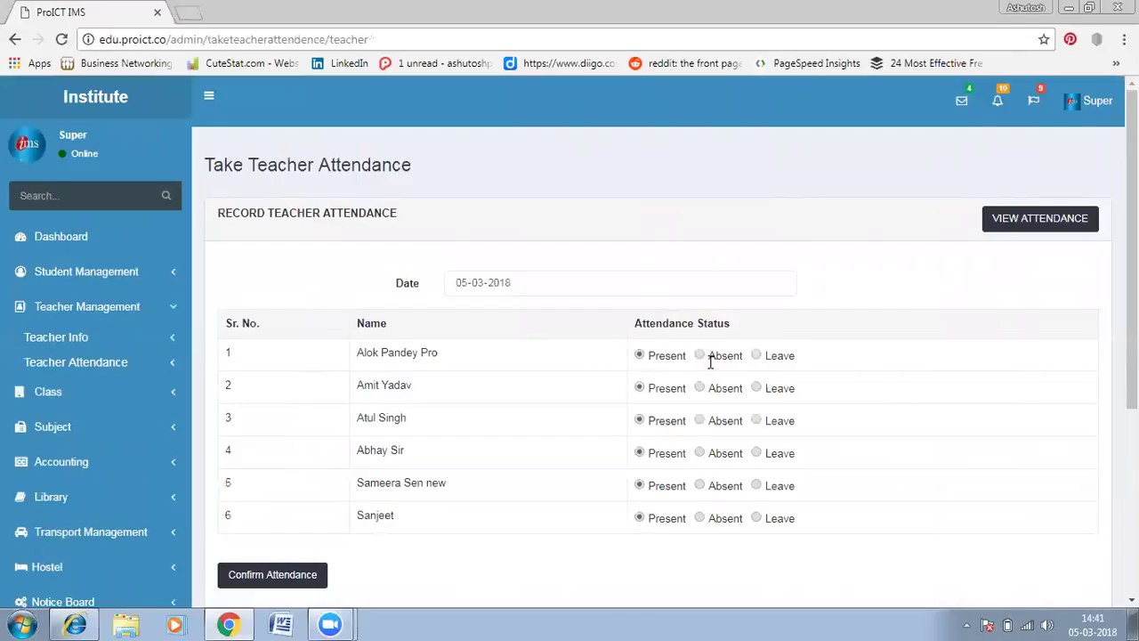
left_click(699, 356)
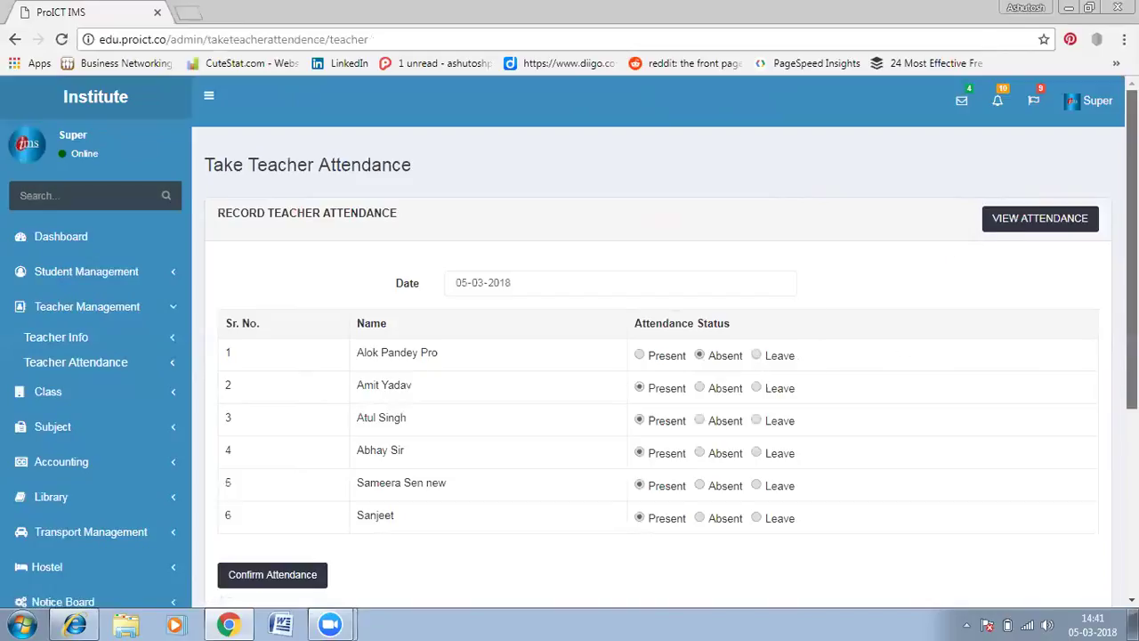
scroll(1131, 352, "down", 1)
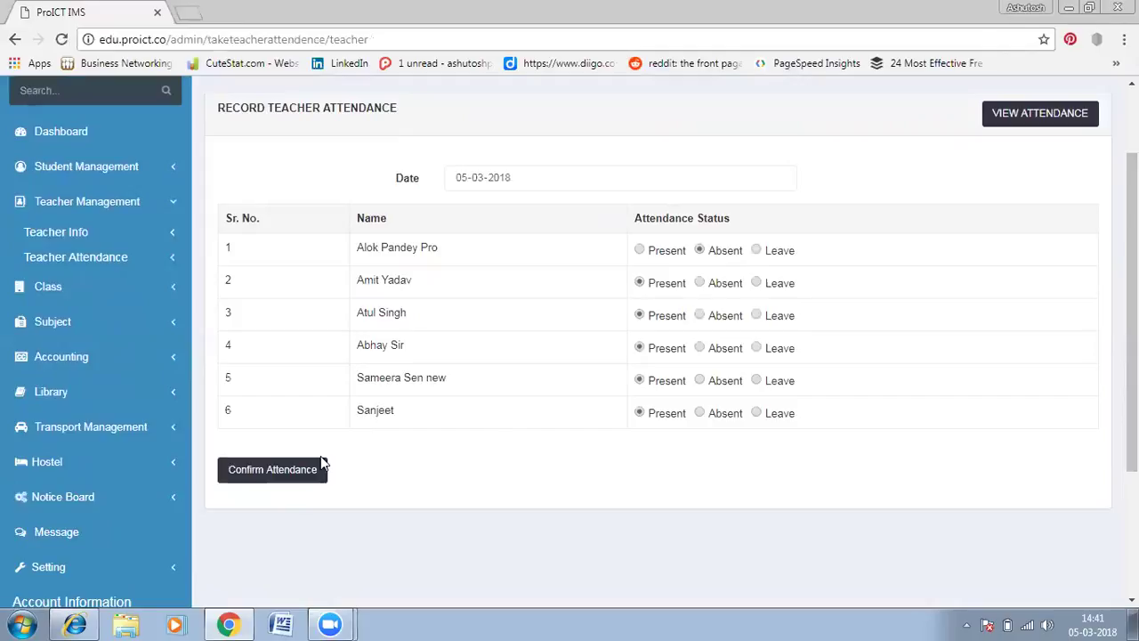
left_click(288, 477)
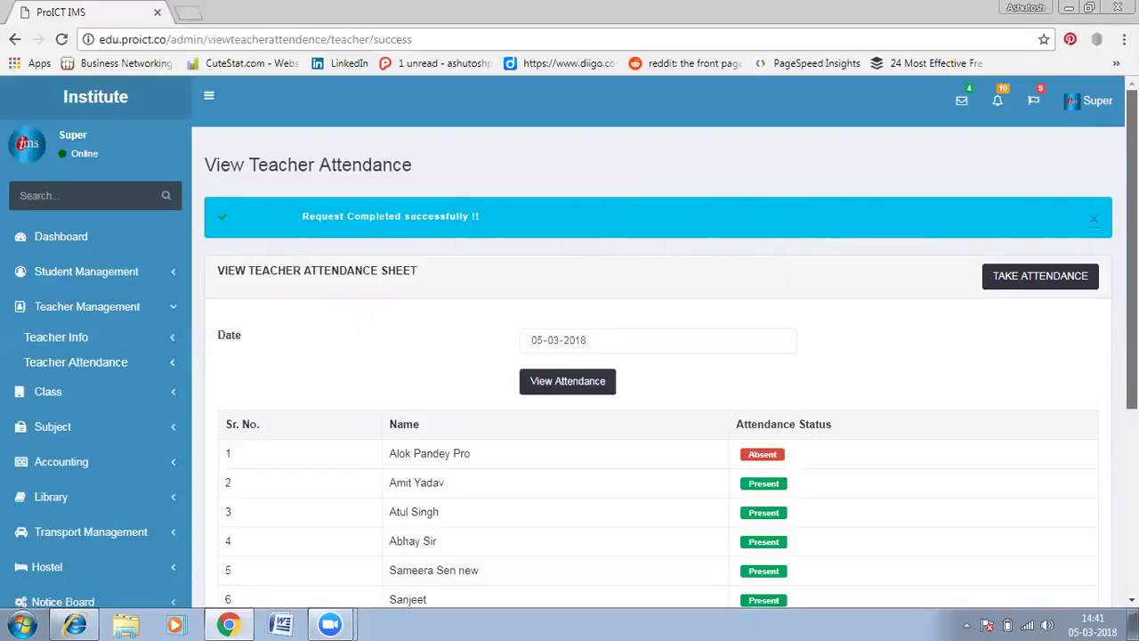
Scroll the attendance sheet, then bring up the Add Class form from the Class menu.
scroll(772, 333, "down", 1)
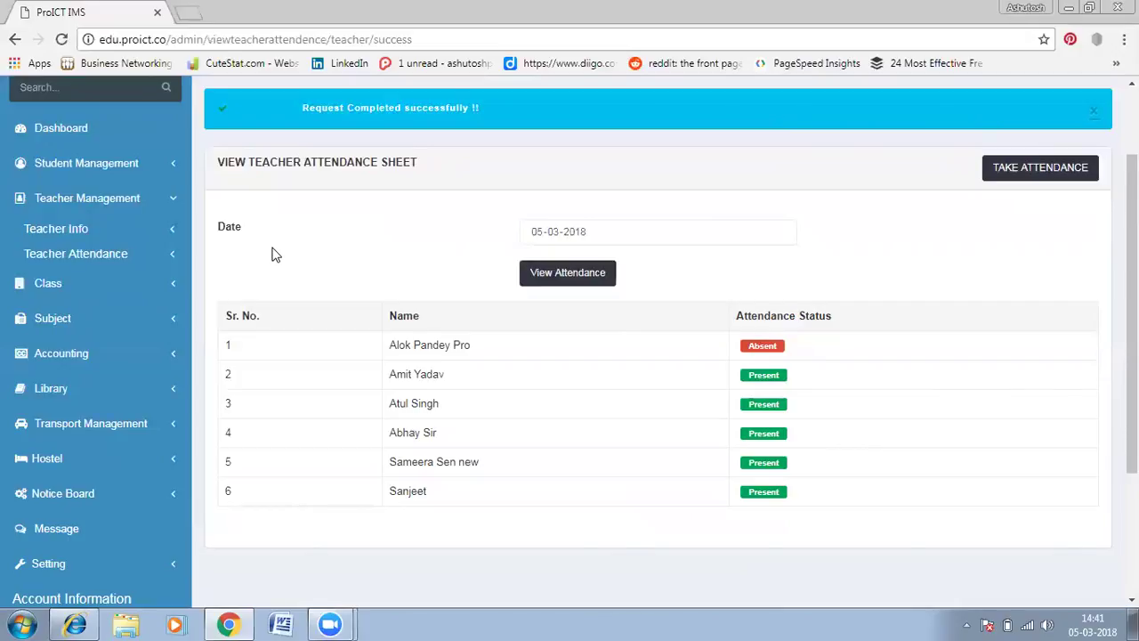
left_click(52, 286)
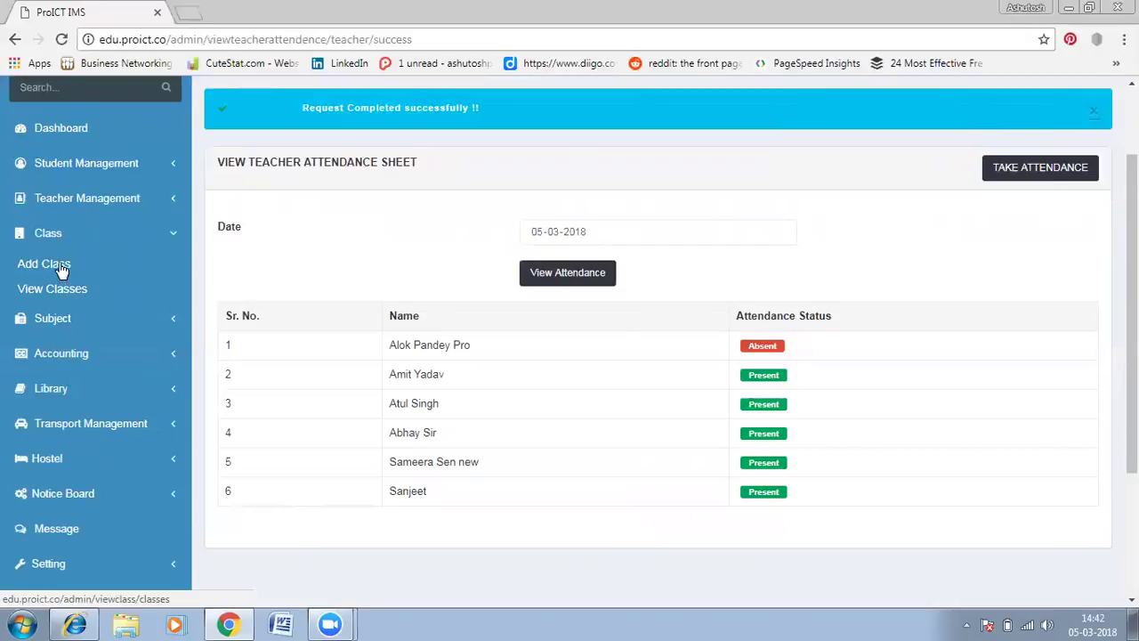
left_click(58, 264)
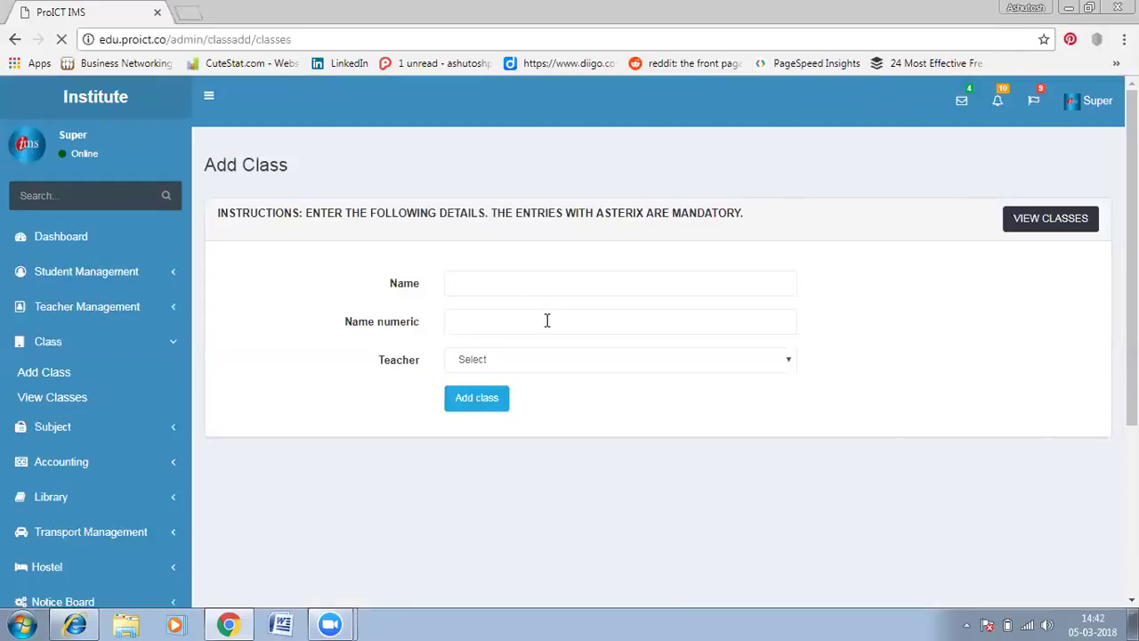
left_click(788, 364)
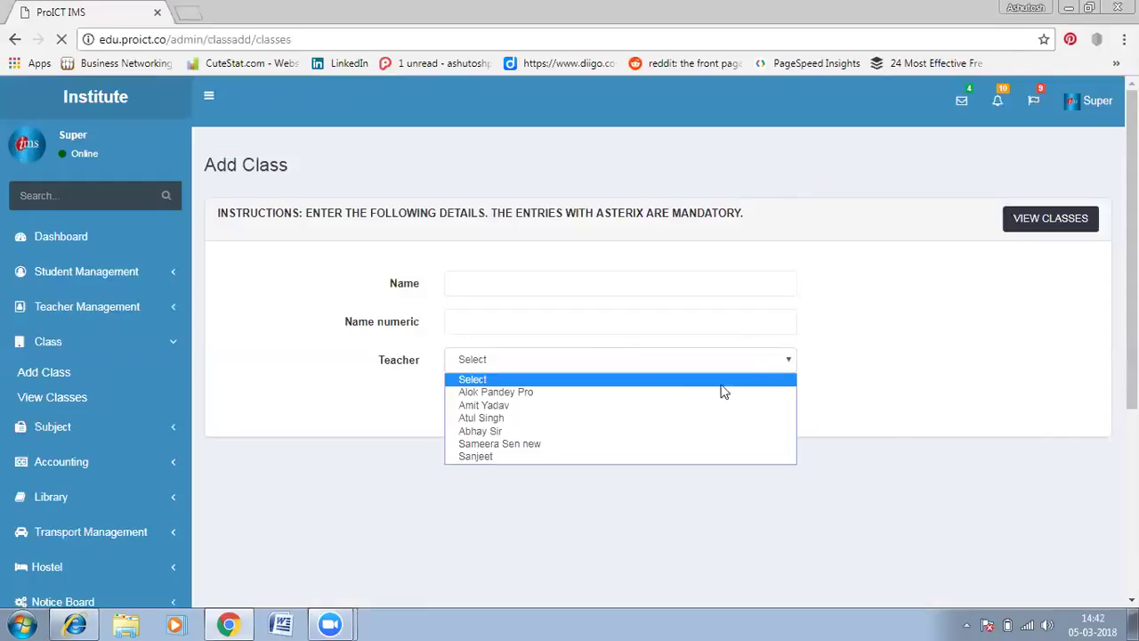
left_click(821, 381)
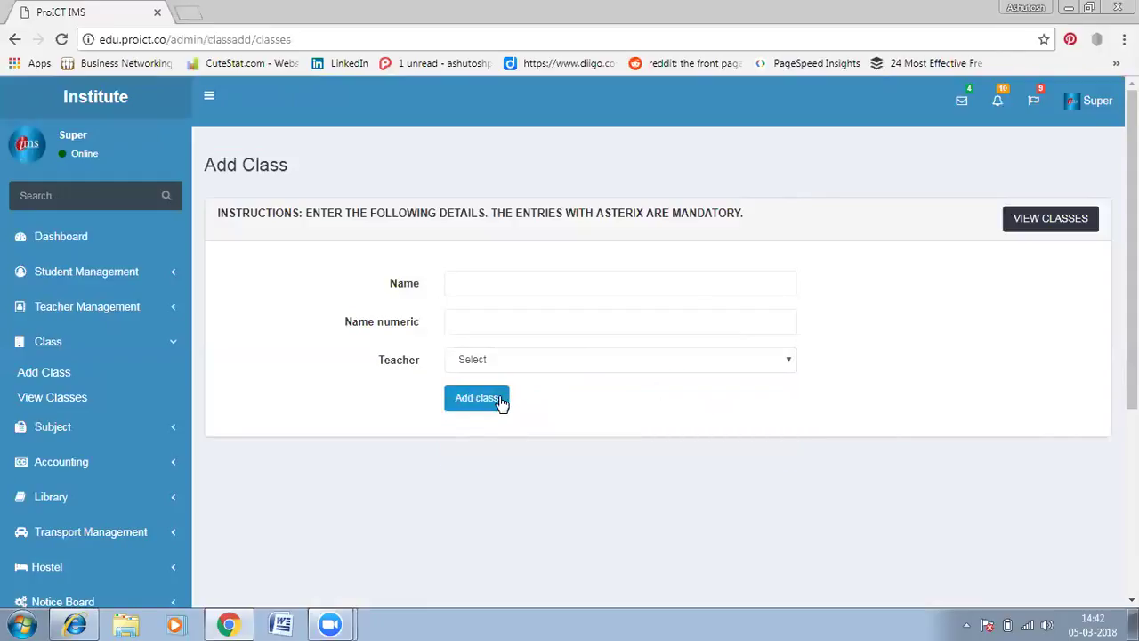
left_click(1030, 223)
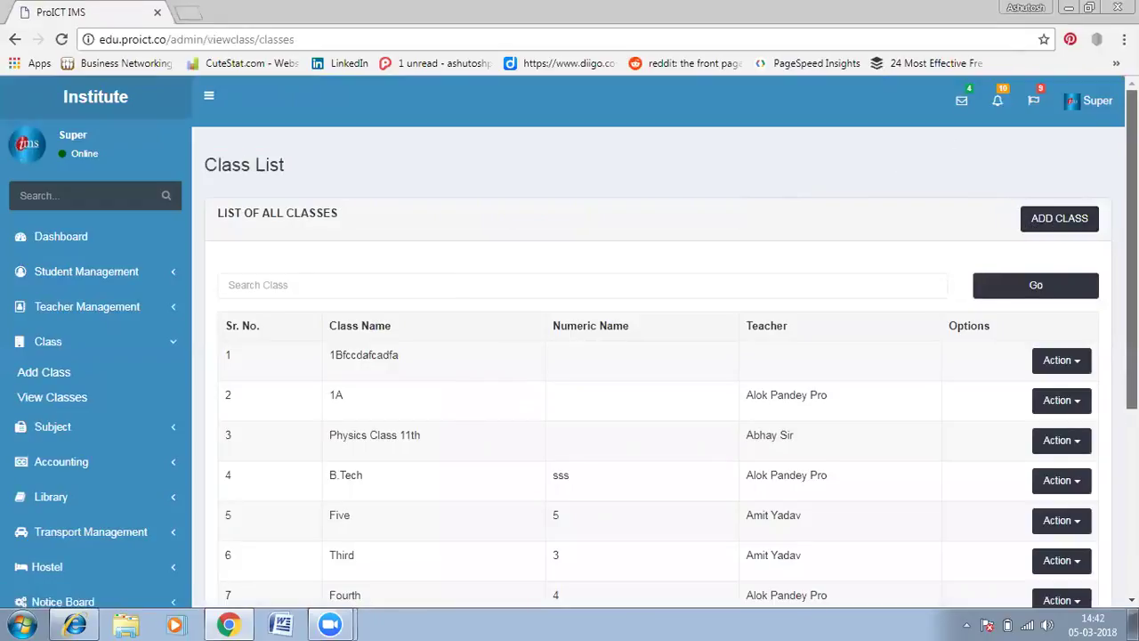
Review the nine-class list and show, then dismiss, the first class's edit and delete options.
scroll(548, 287, "down", 1)
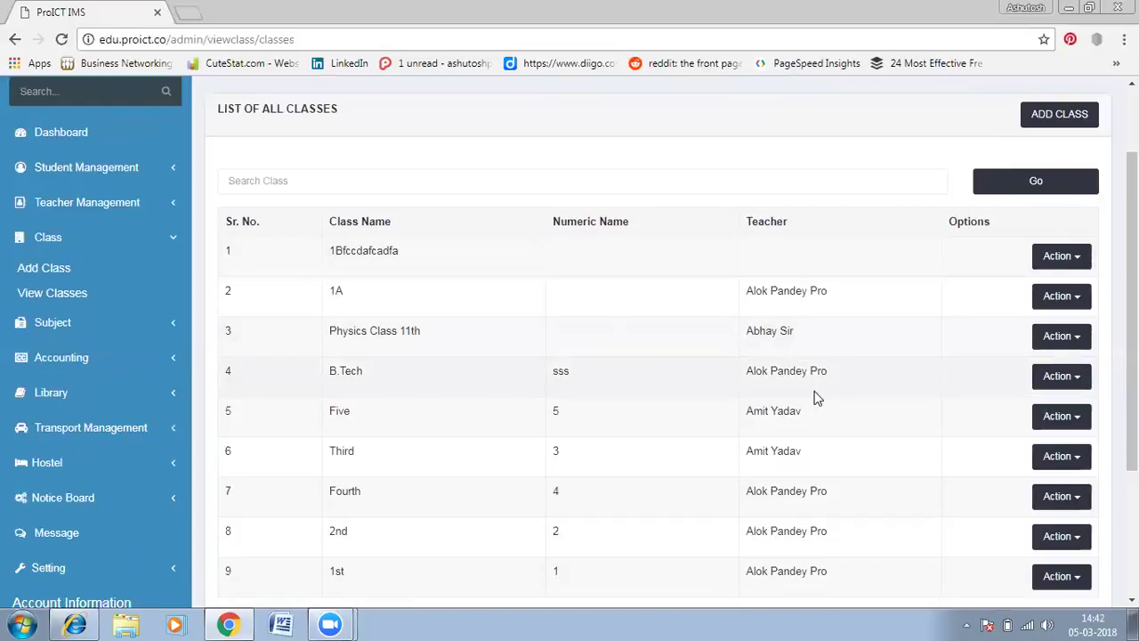
left_click(1078, 264)
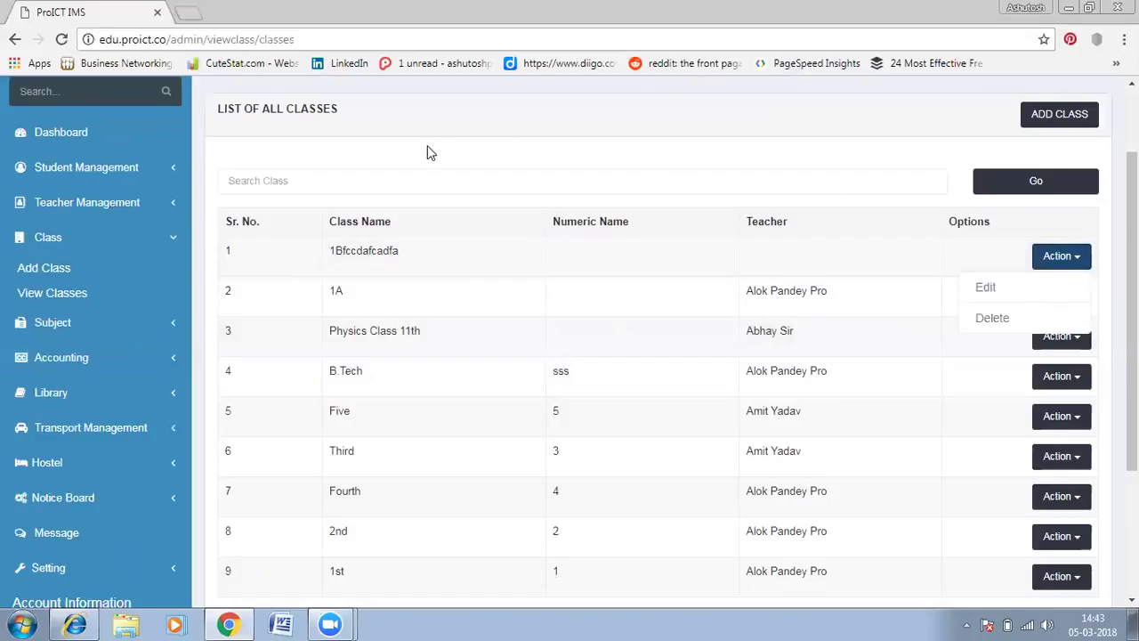
left_click(336, 168)
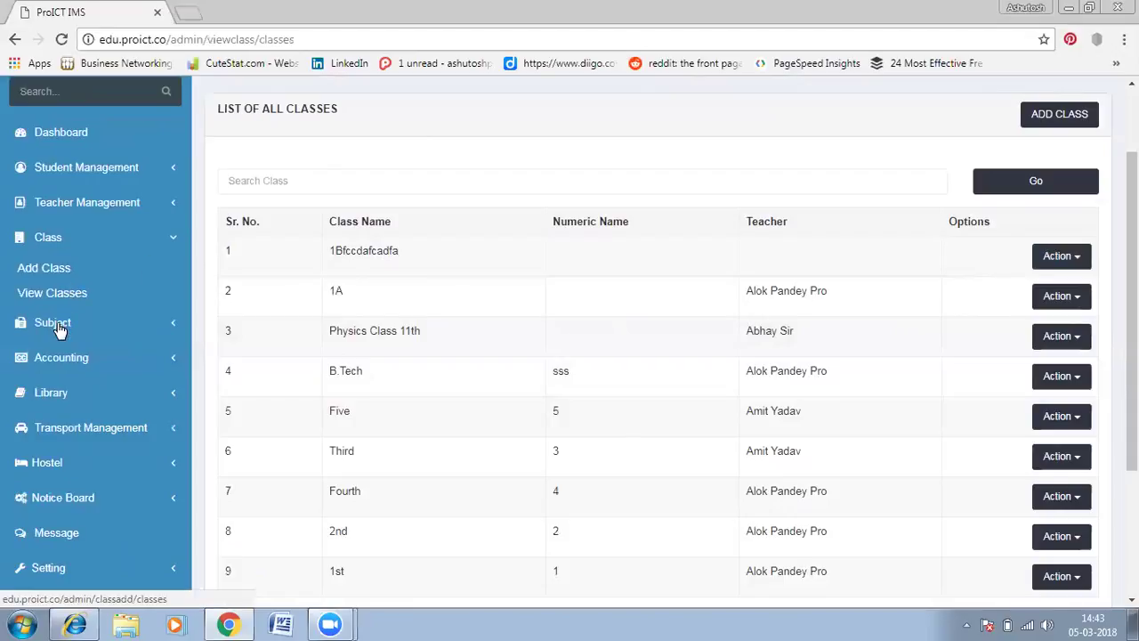
left_click(55, 324)
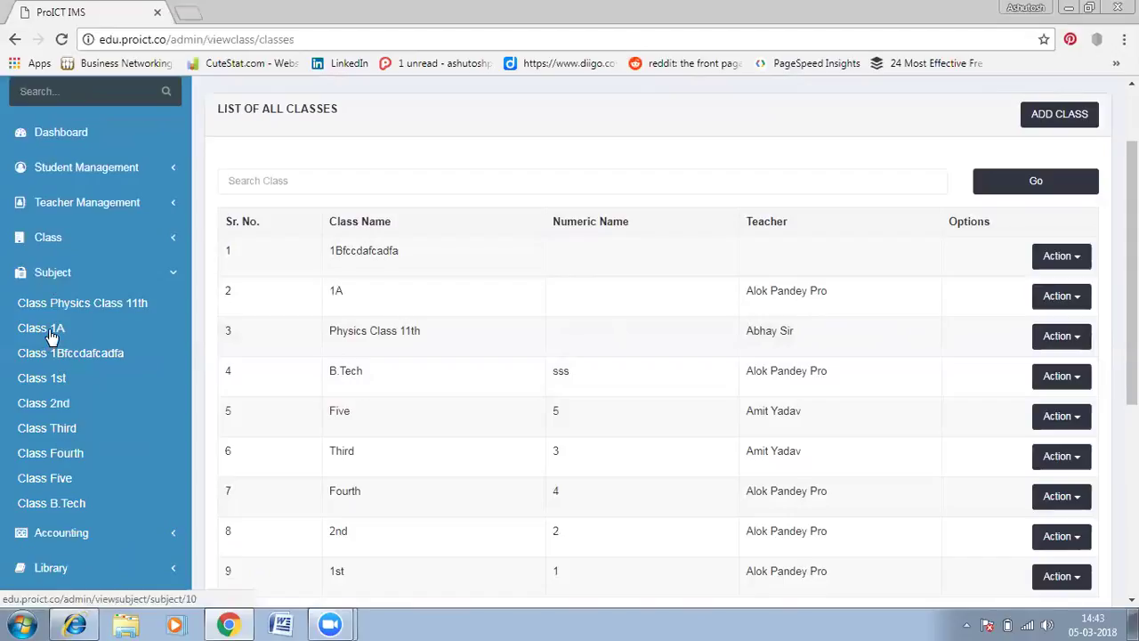
View class 1A's subjects, revisit the Add Class form, then show class 1st's Subject List.
left_click(48, 328)
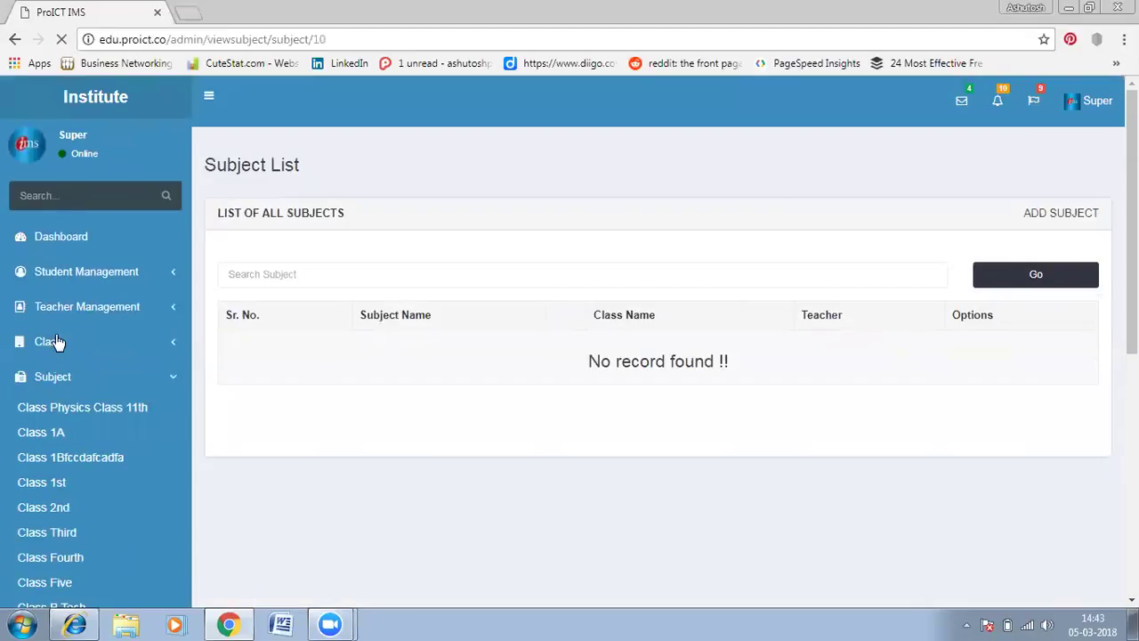
left_click(55, 343)
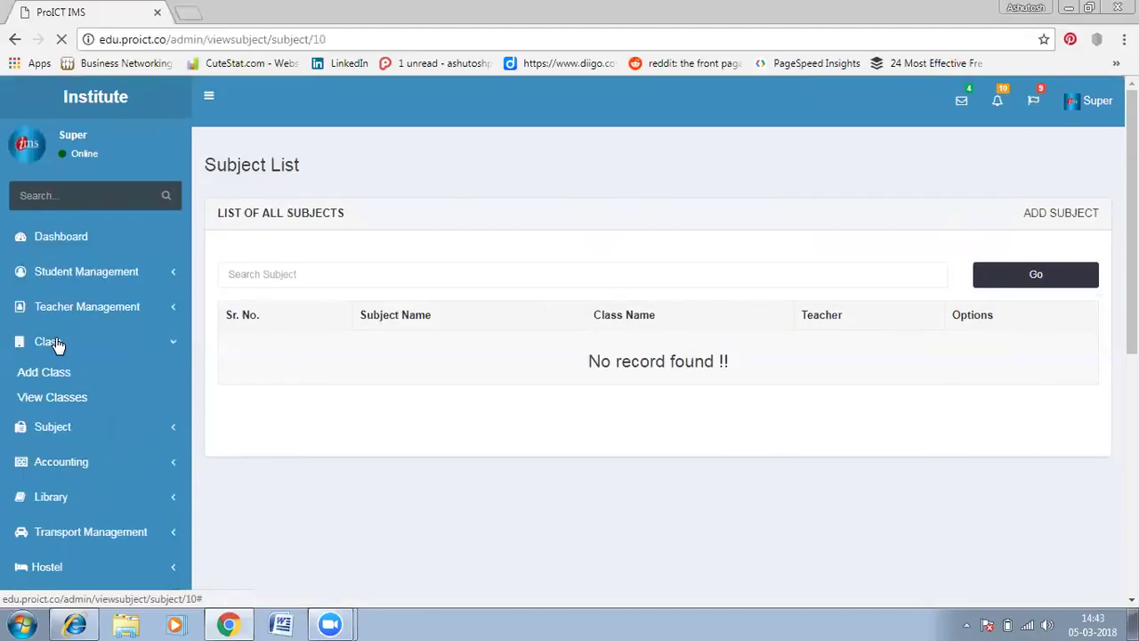
left_click(53, 347)
left_click(52, 347)
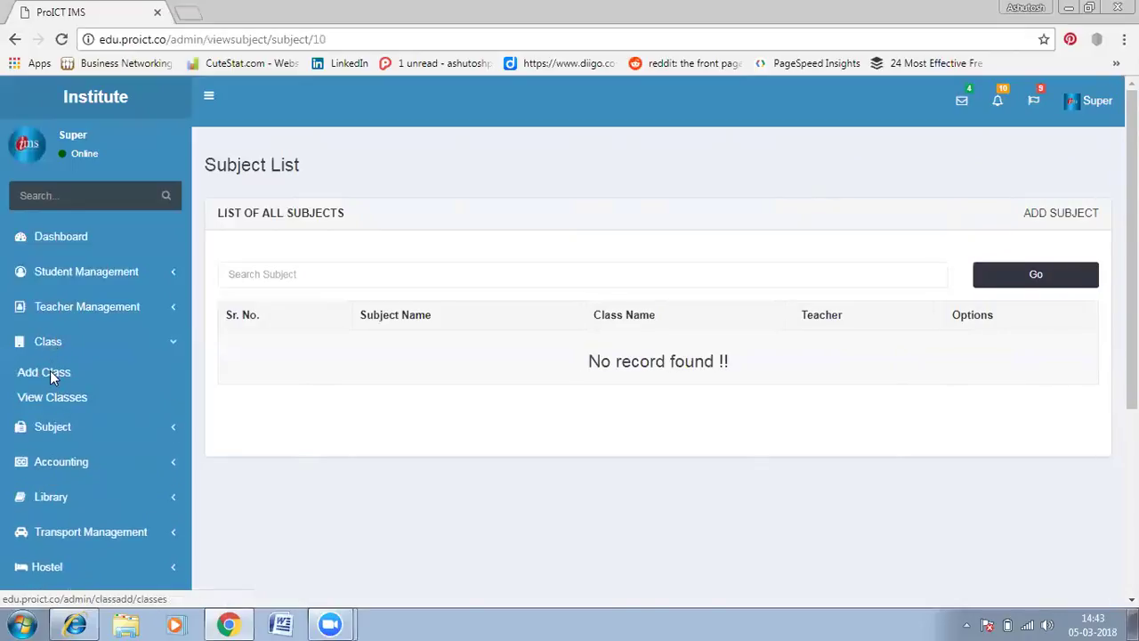
left_click(51, 374)
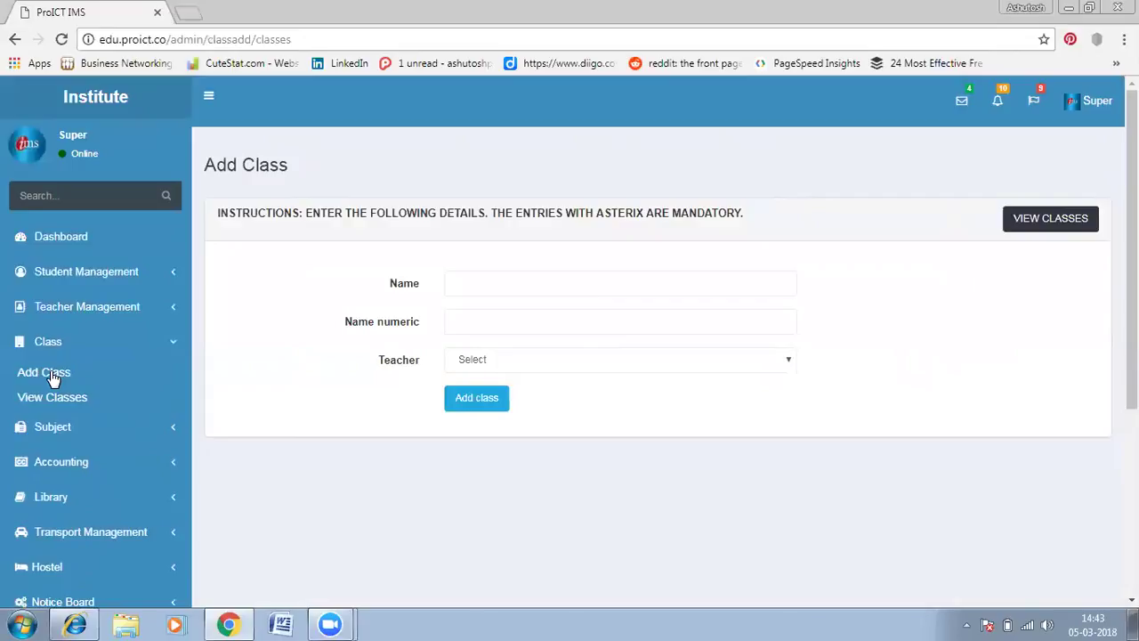
left_click(50, 428)
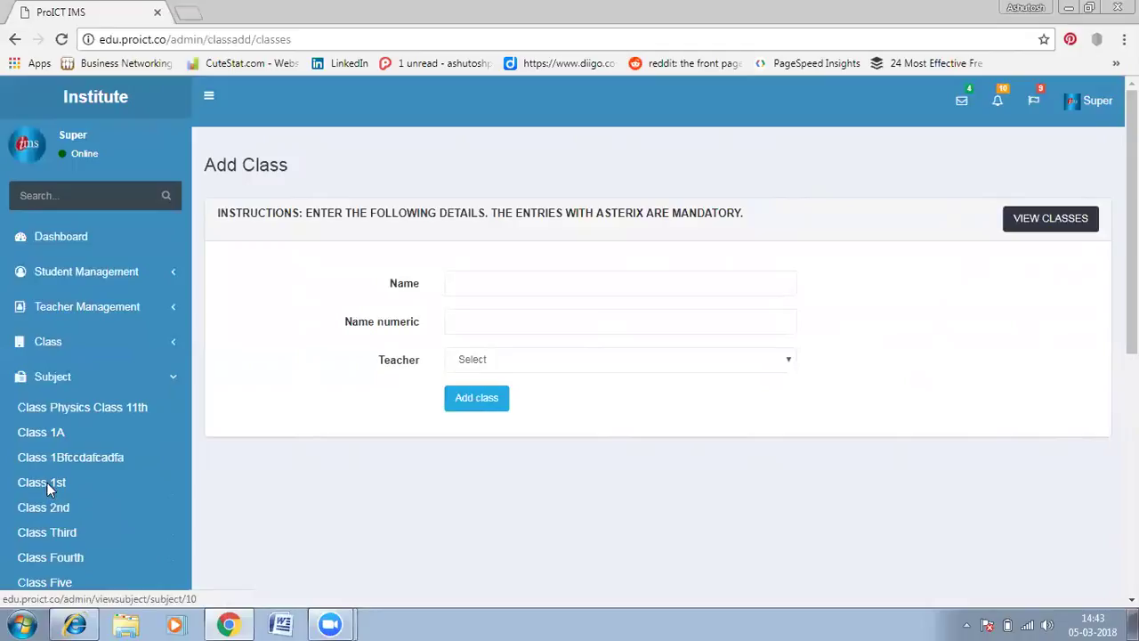
left_click(47, 482)
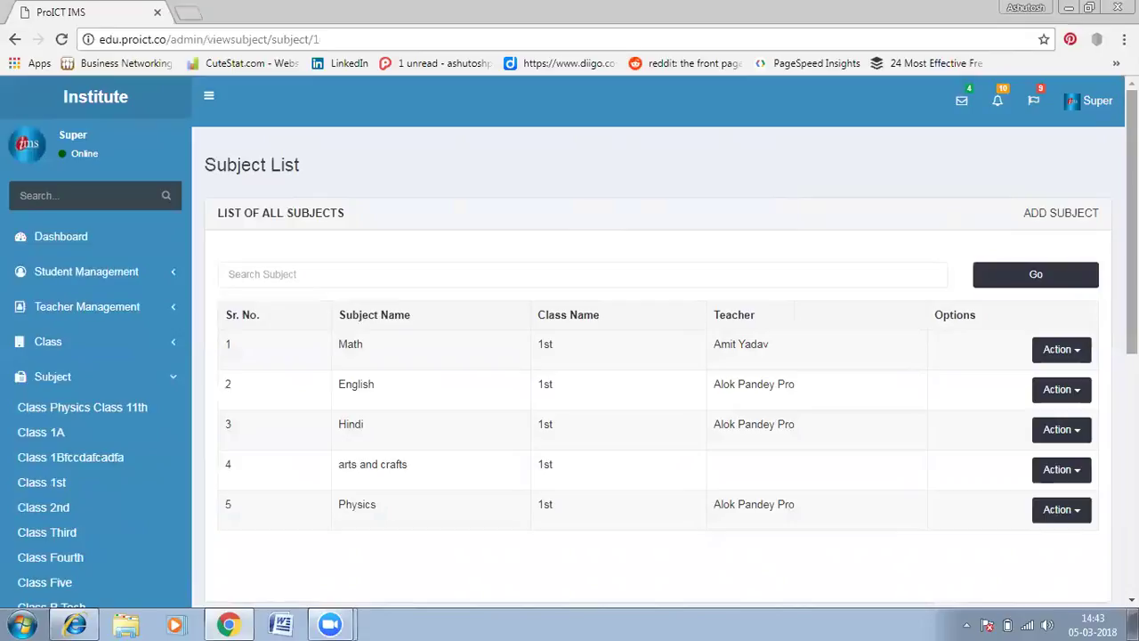
scroll(658, 356, "down", 1)
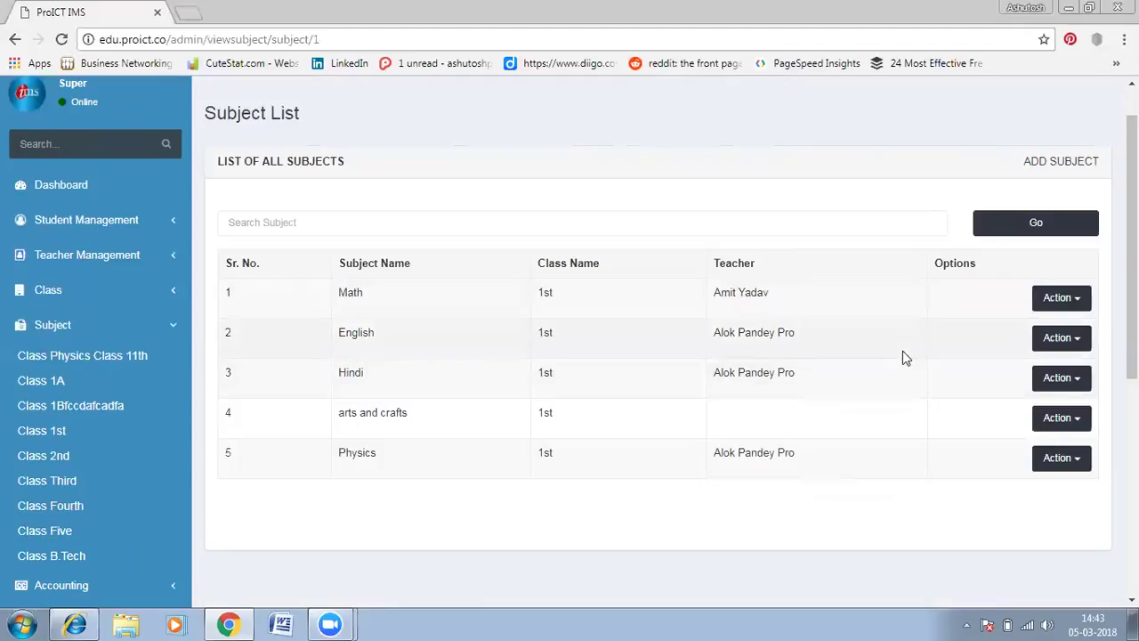
left_click(1079, 301)
left_click(1079, 302)
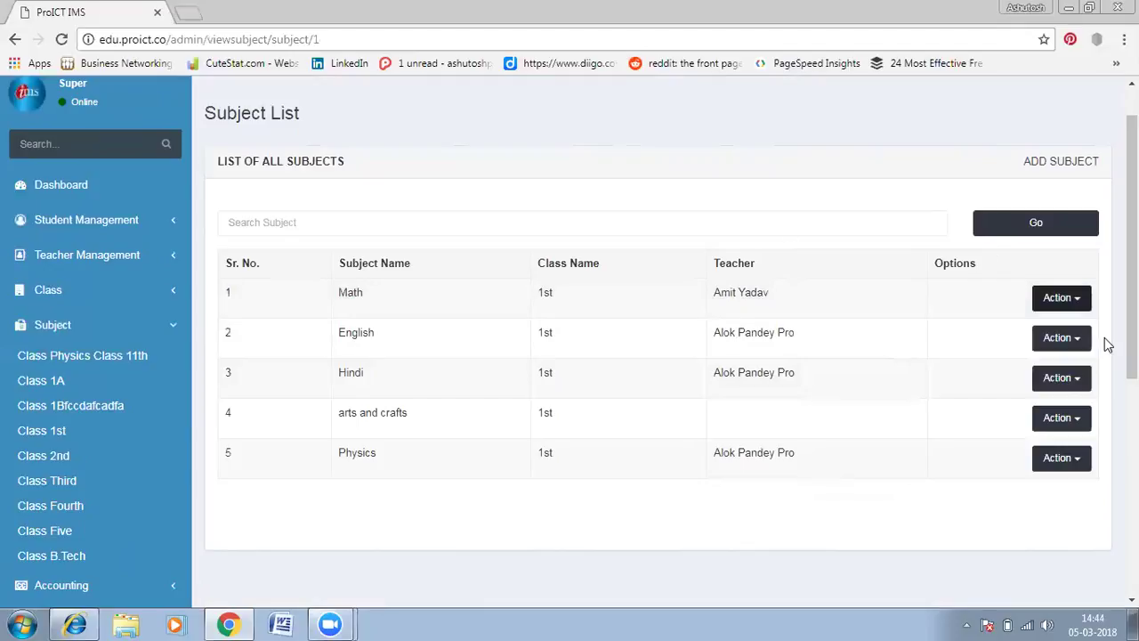
scroll(1131, 222, "up", 1)
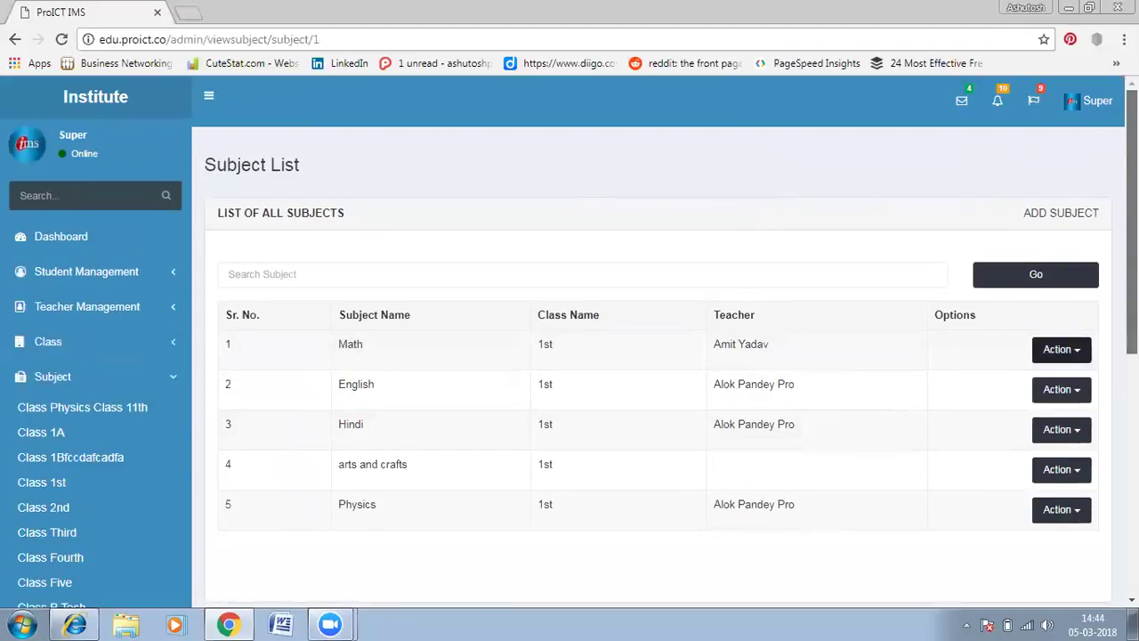
left_click(177, 381)
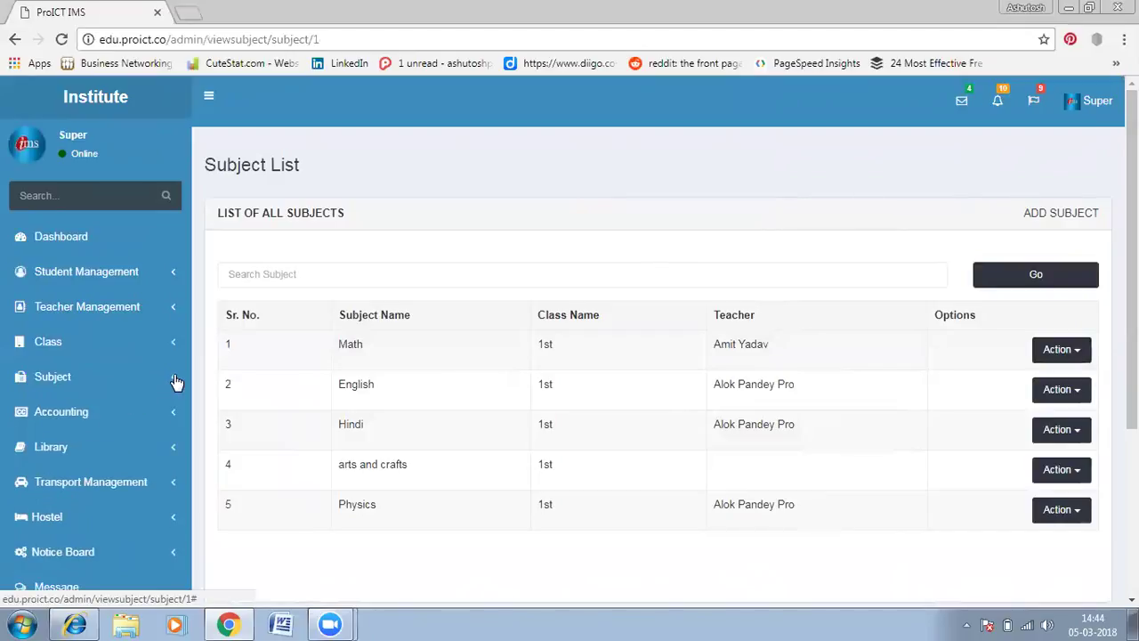
left_click(176, 381)
left_click(176, 381)
left_click(176, 381)
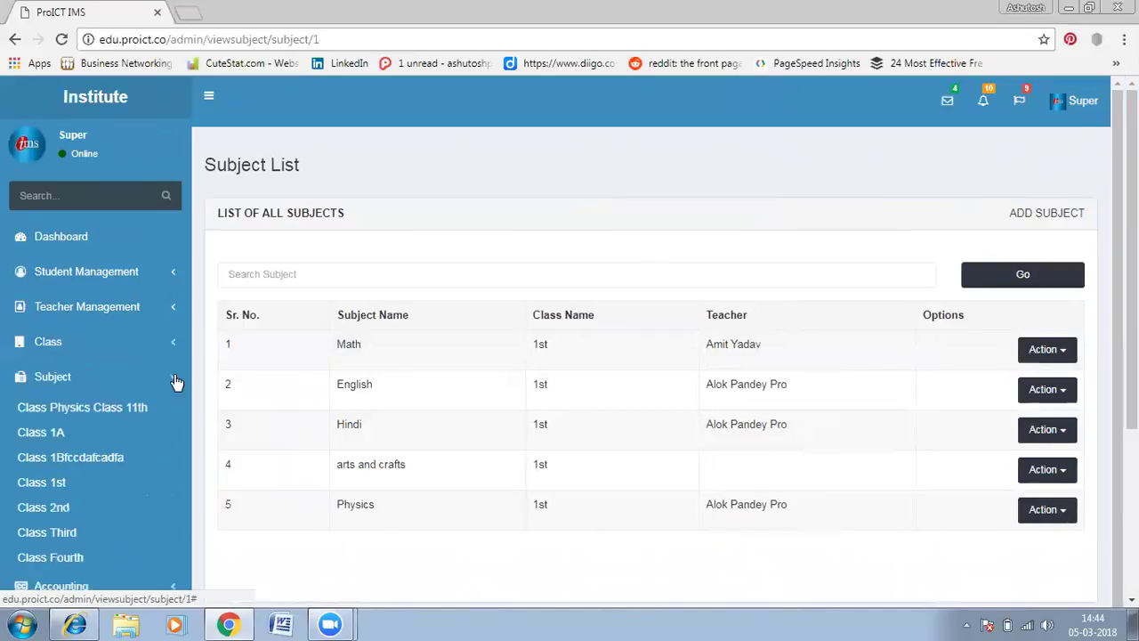
left_click(1031, 217)
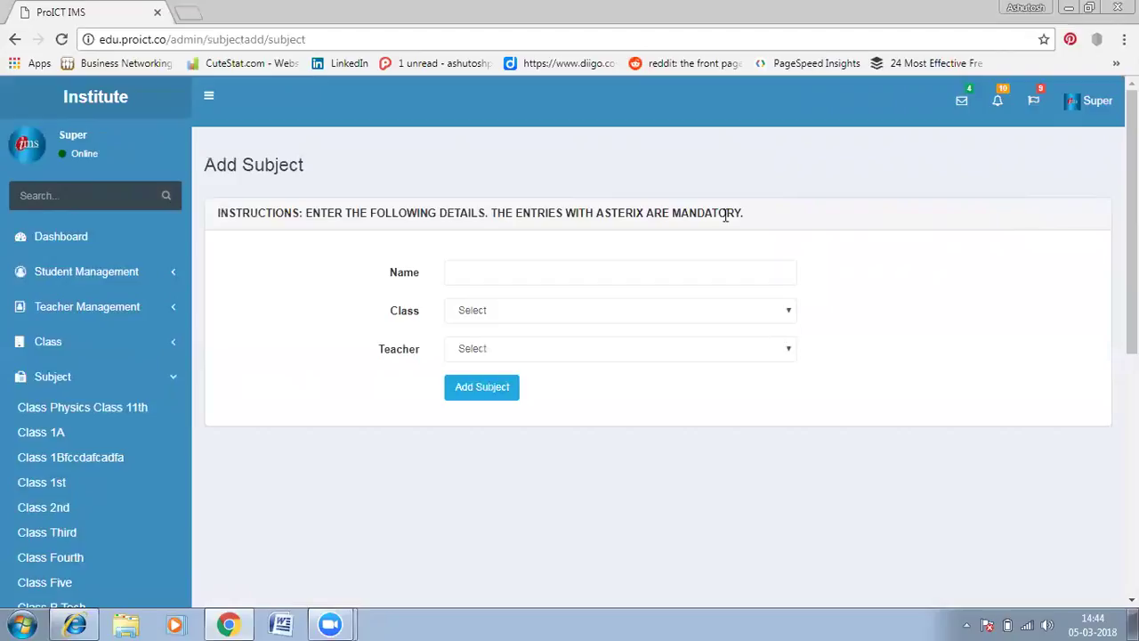
Add an English subject for class 1st with an assigned teacher, saved as entry 6.
left_click(721, 265)
left_click(783, 311)
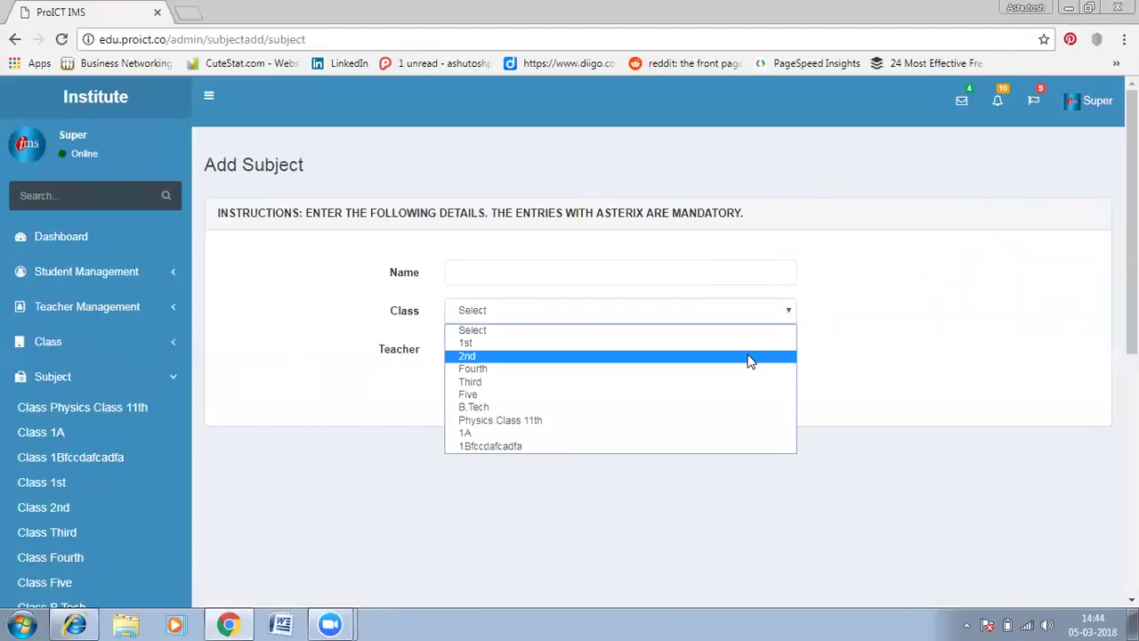
left_click(737, 273)
left_click(737, 273)
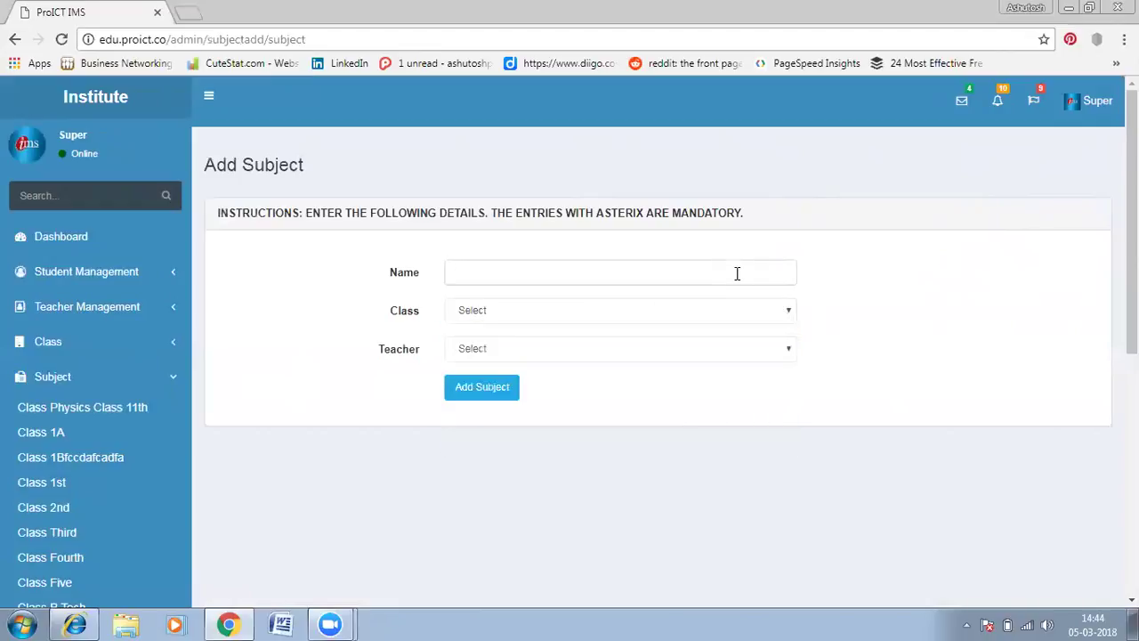
type("English")
left_click(788, 315)
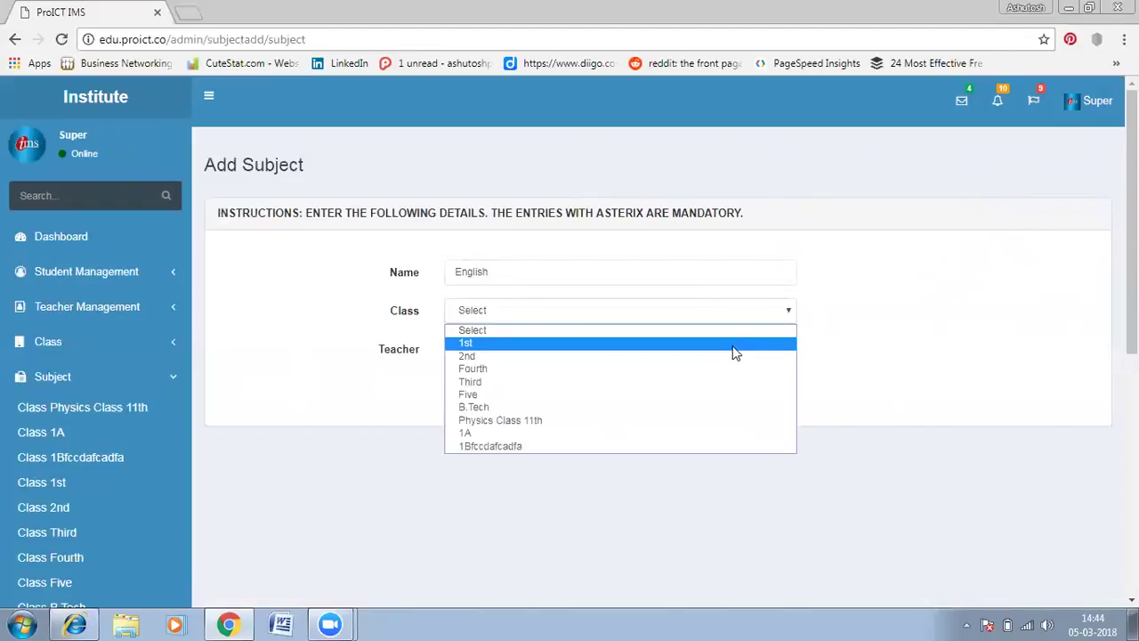
left_click(734, 346)
left_click(789, 350)
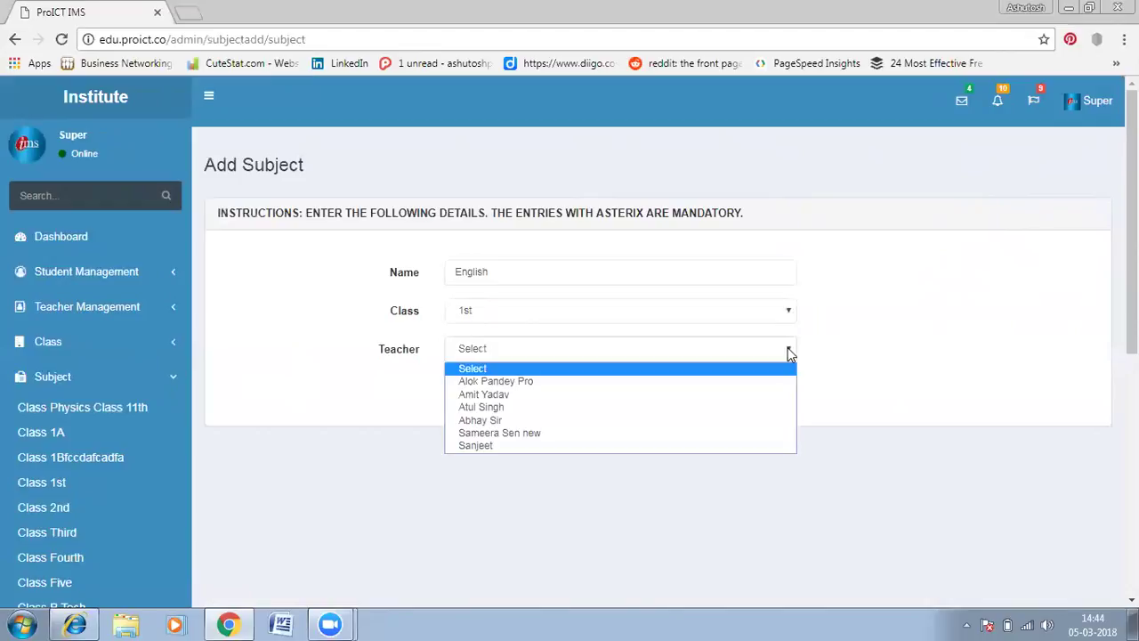
left_click(697, 398)
left_click(503, 391)
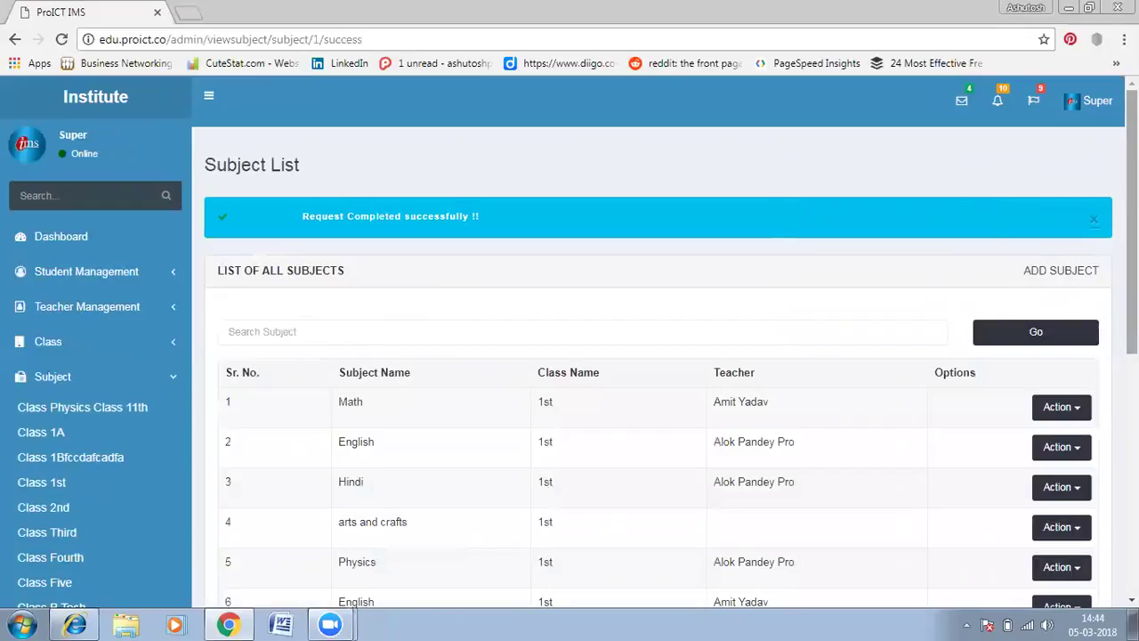
scroll(570, 343, "down", 2)
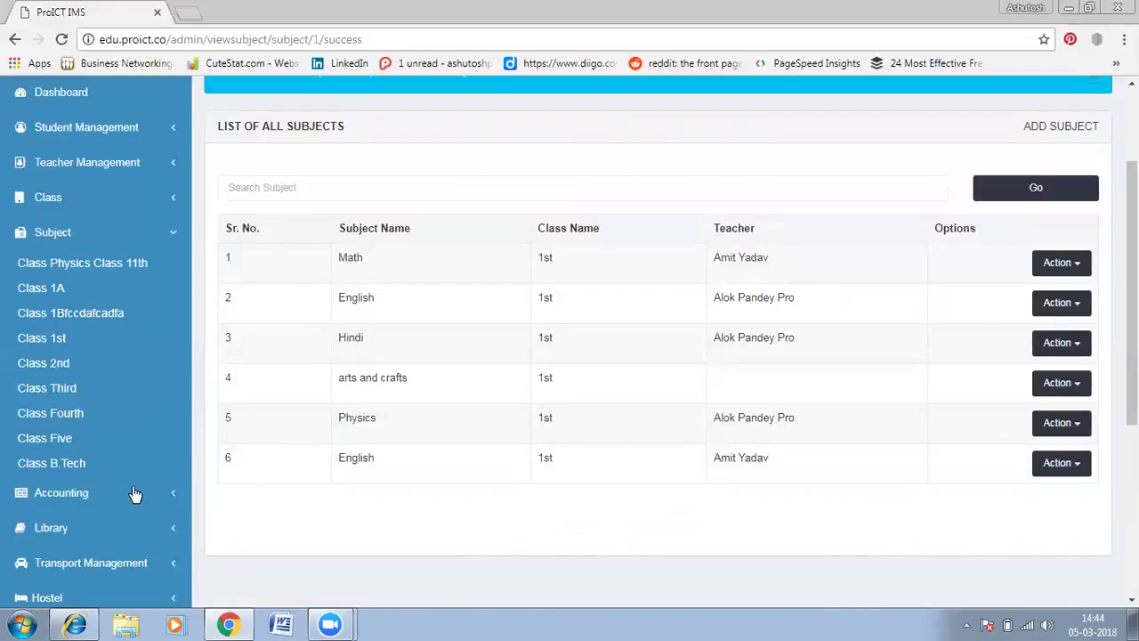
Expand Accounting and bring up the Create Student Fees invoice form.
left_click(78, 492)
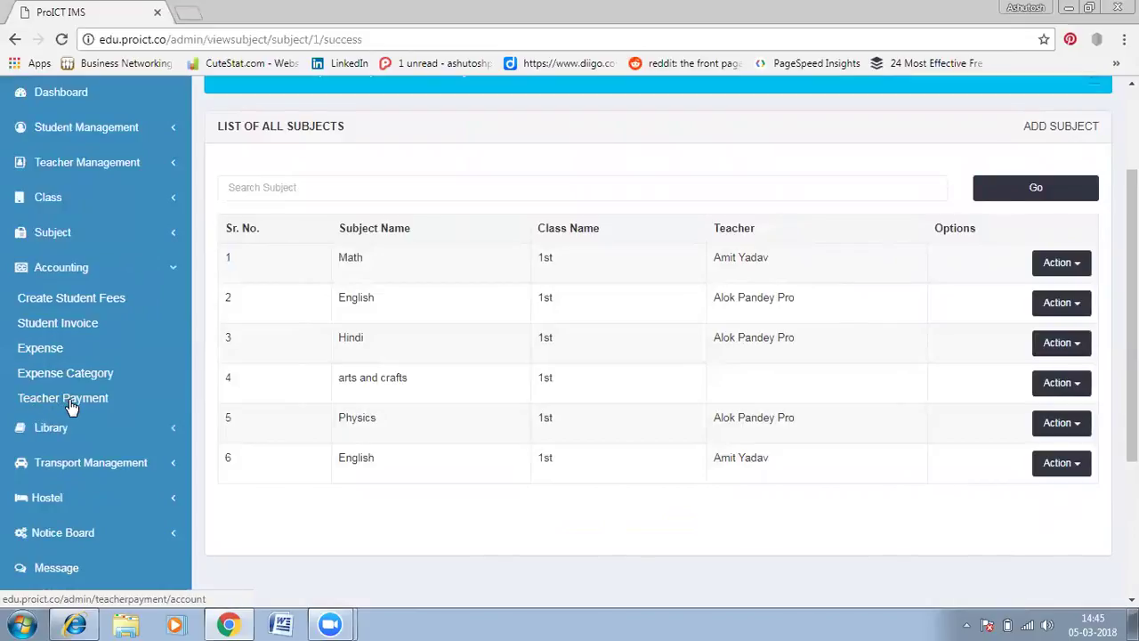
left_click(82, 300)
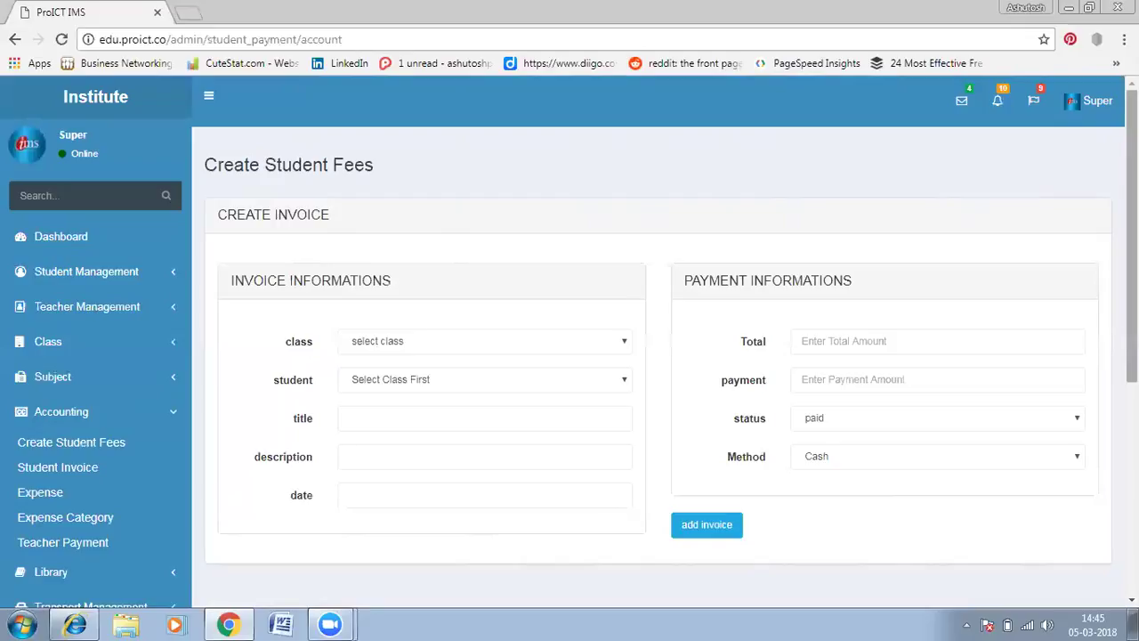
left_click_drag(1130, 235, 1131, 283)
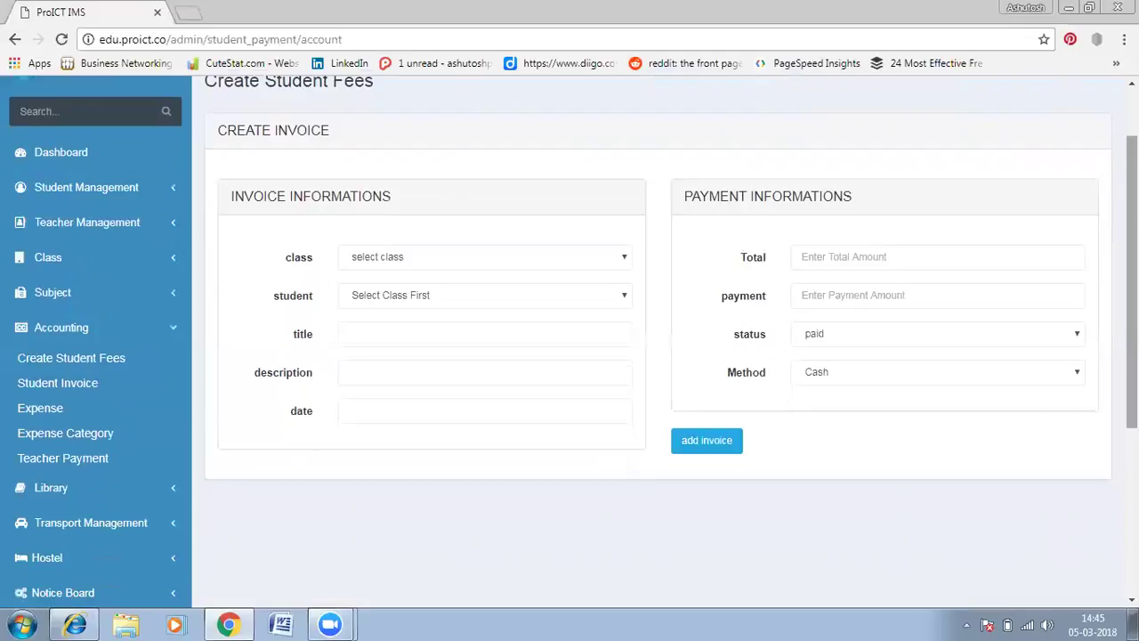
left_click(625, 258)
left_click(624, 258)
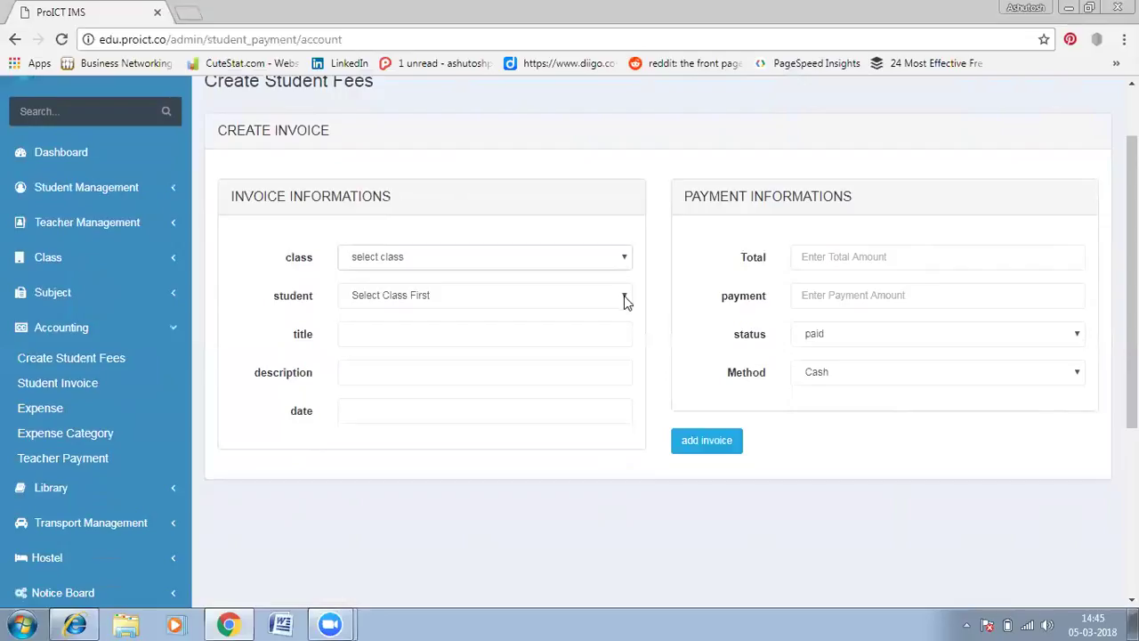
left_click(624, 295)
left_click(624, 295)
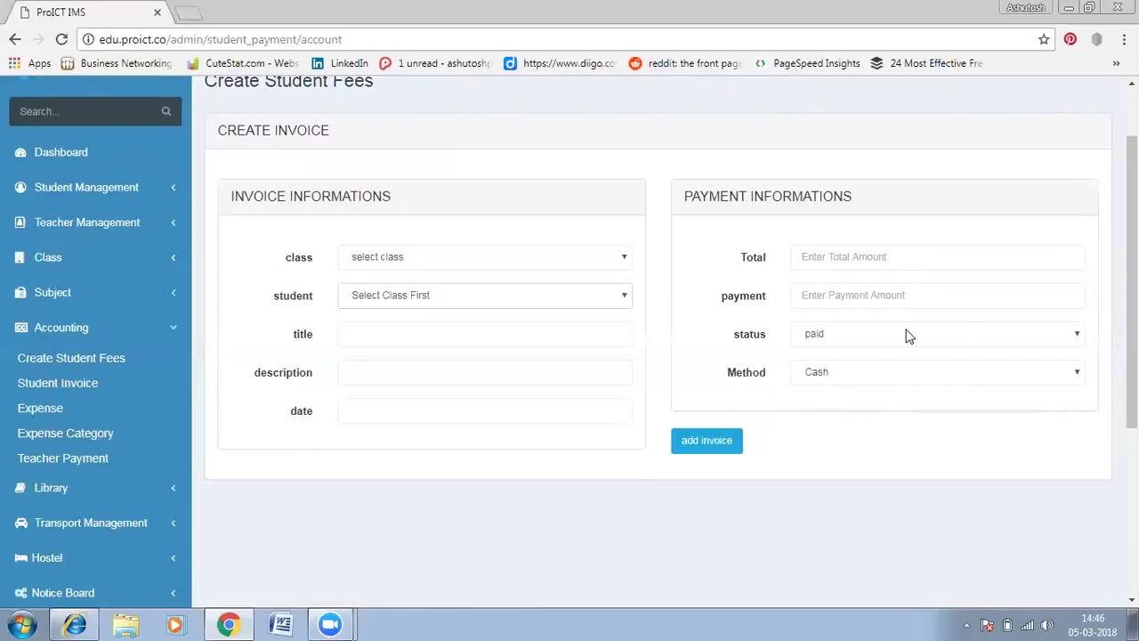
left_click(1076, 334)
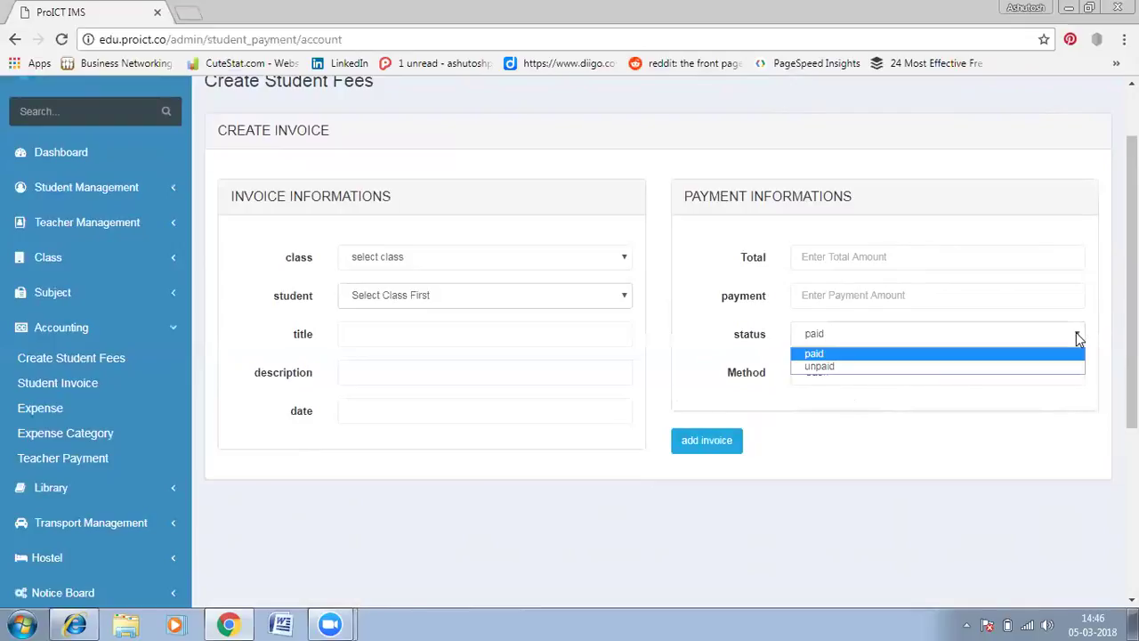
left_click(1075, 353)
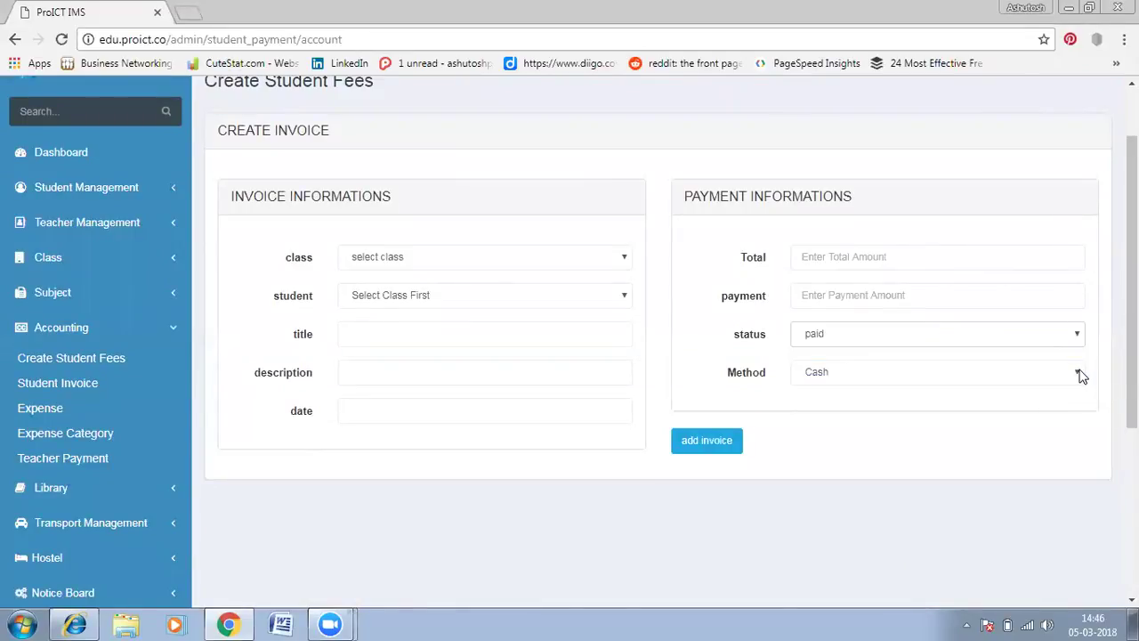
left_click(1077, 373)
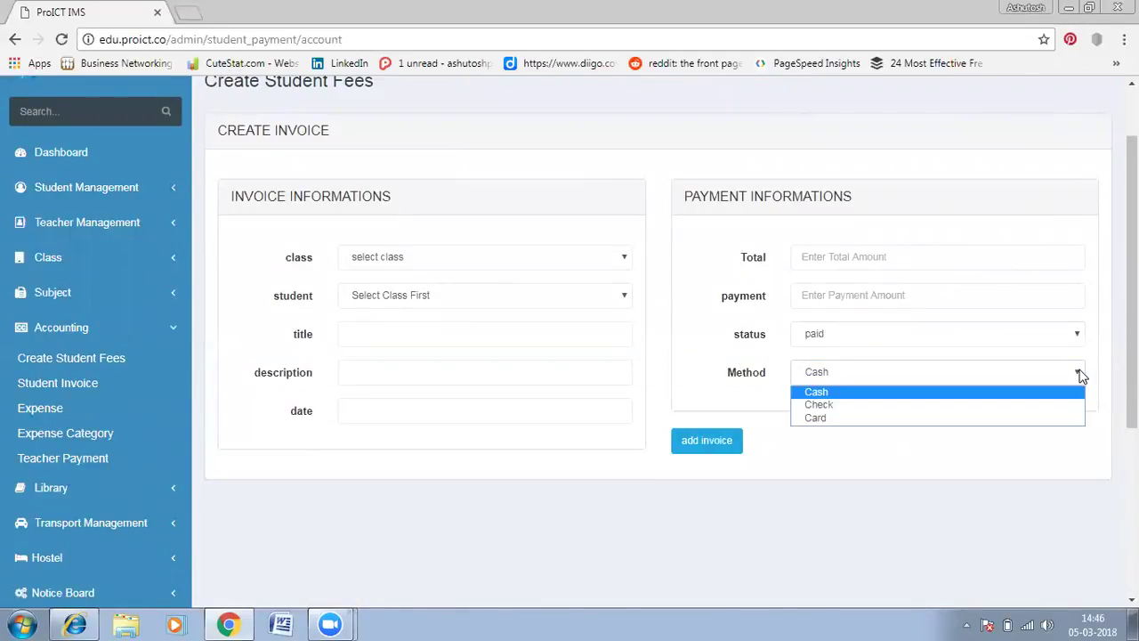
left_click(1019, 458)
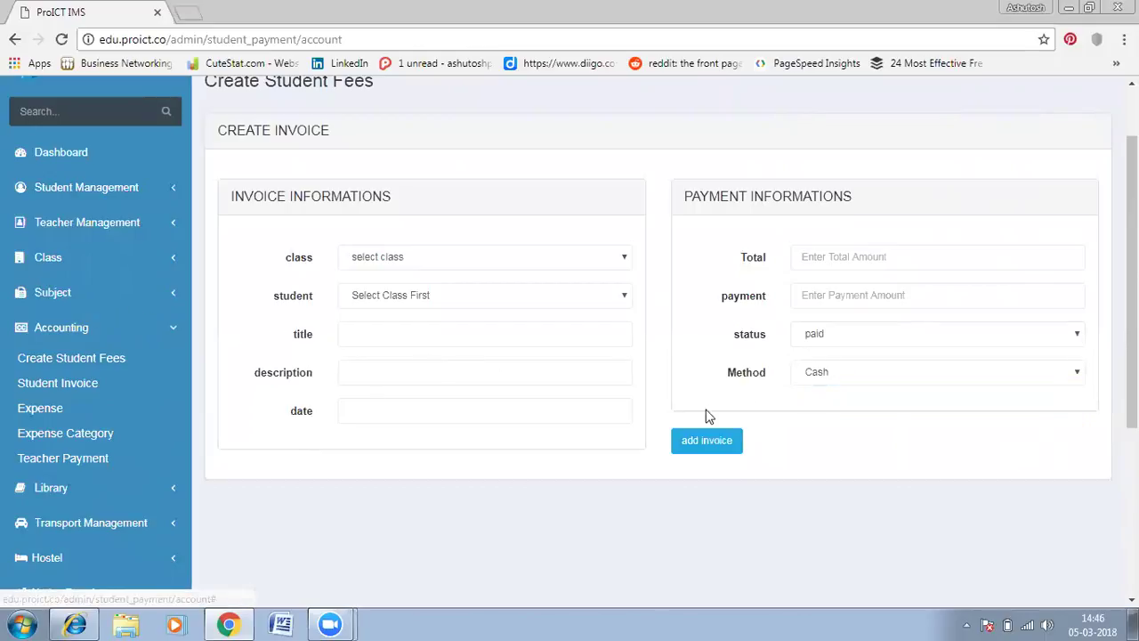
left_click(74, 382)
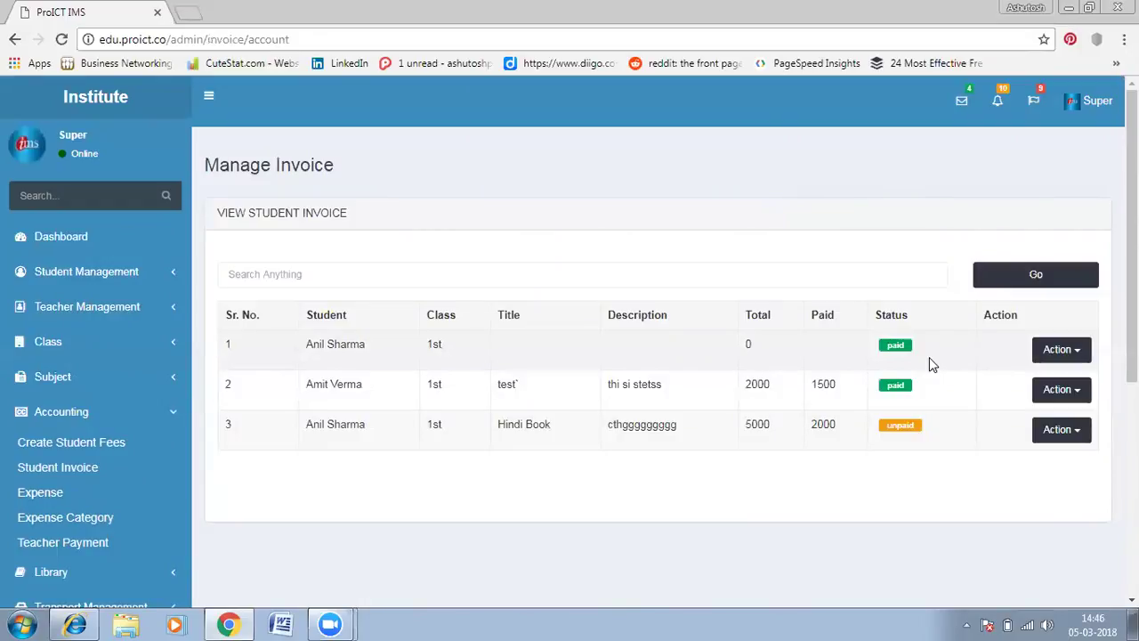
Show and dismiss the first invoice's options, then go to the Expenses list.
left_click(1079, 353)
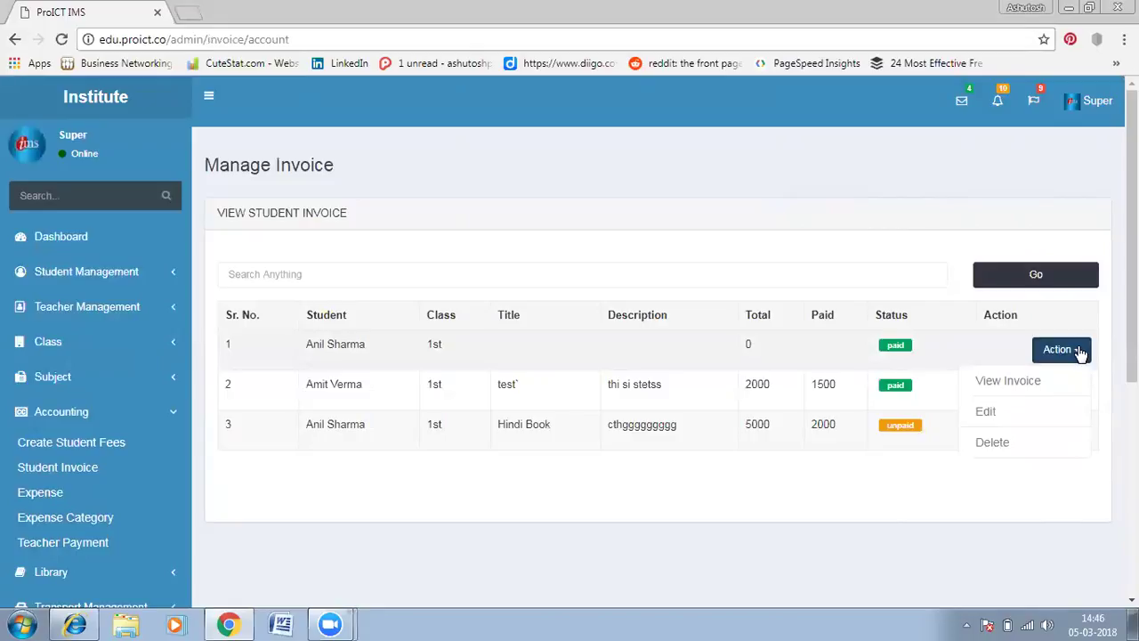
left_click(951, 249)
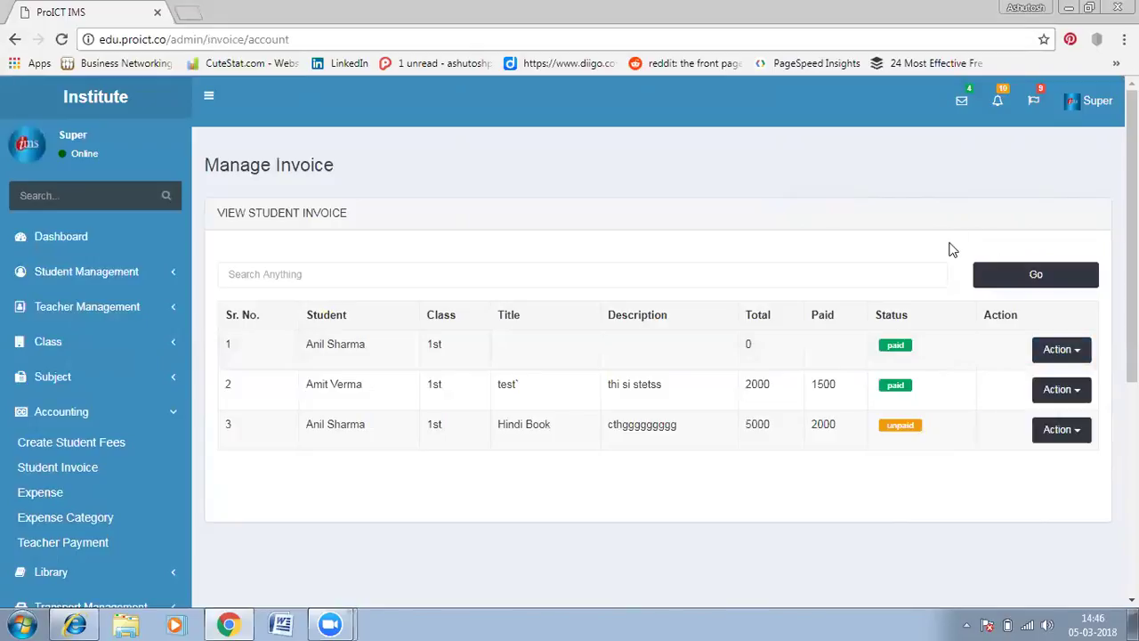
left_click(50, 489)
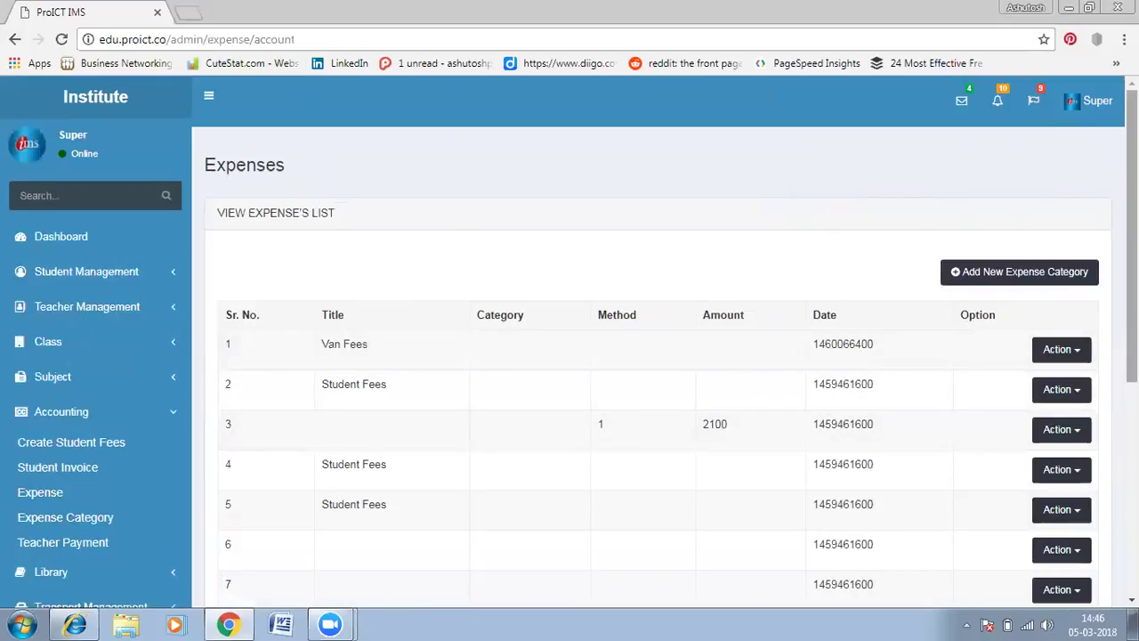
Scroll through the expenses and show, then dismiss, the Van Fees entry's options.
scroll(570, 344, "down", 1)
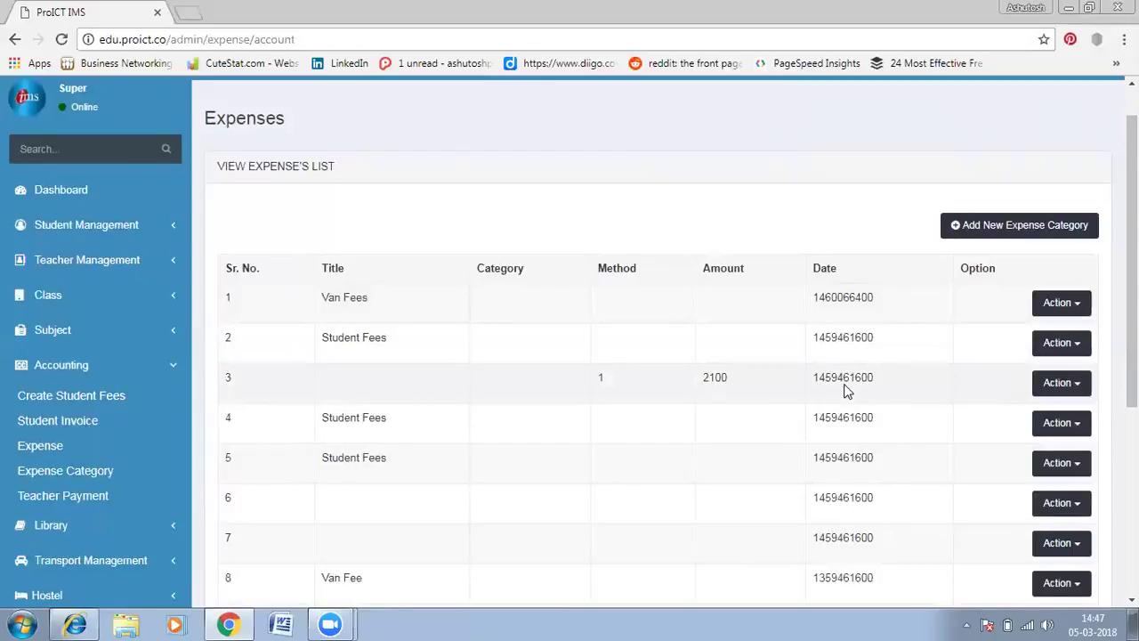
left_click(1076, 307)
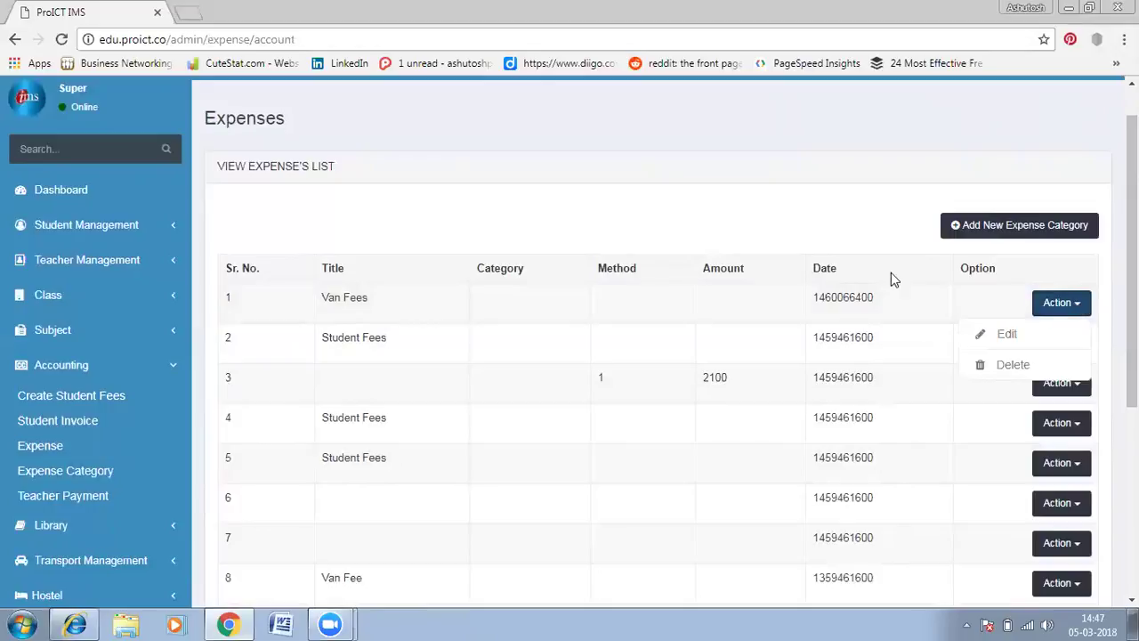
left_click(886, 238)
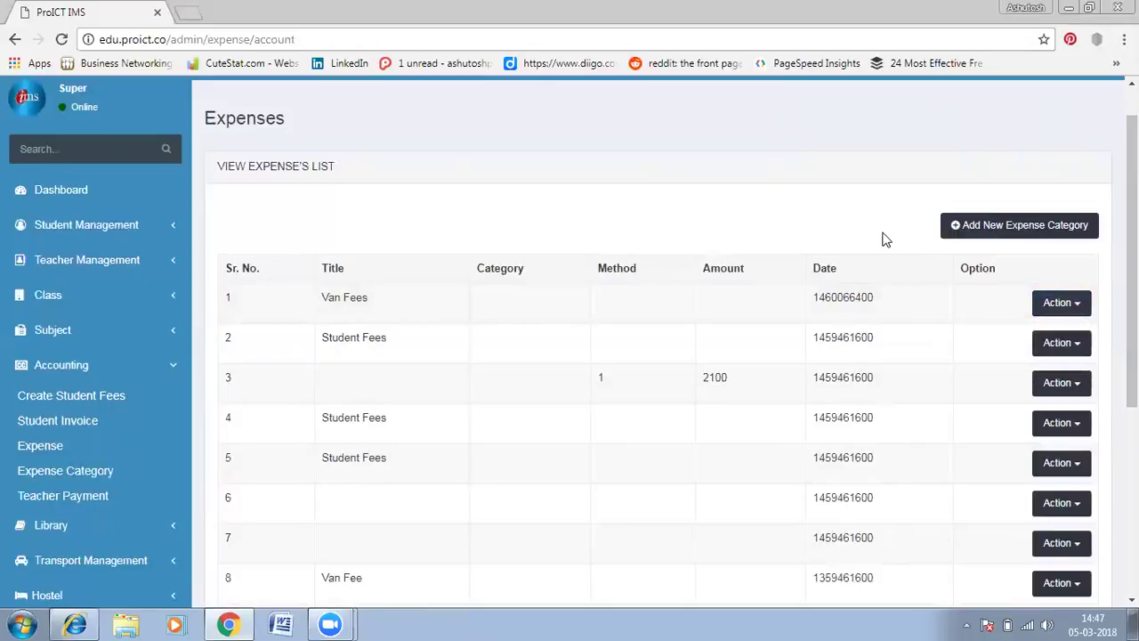
left_click(992, 232)
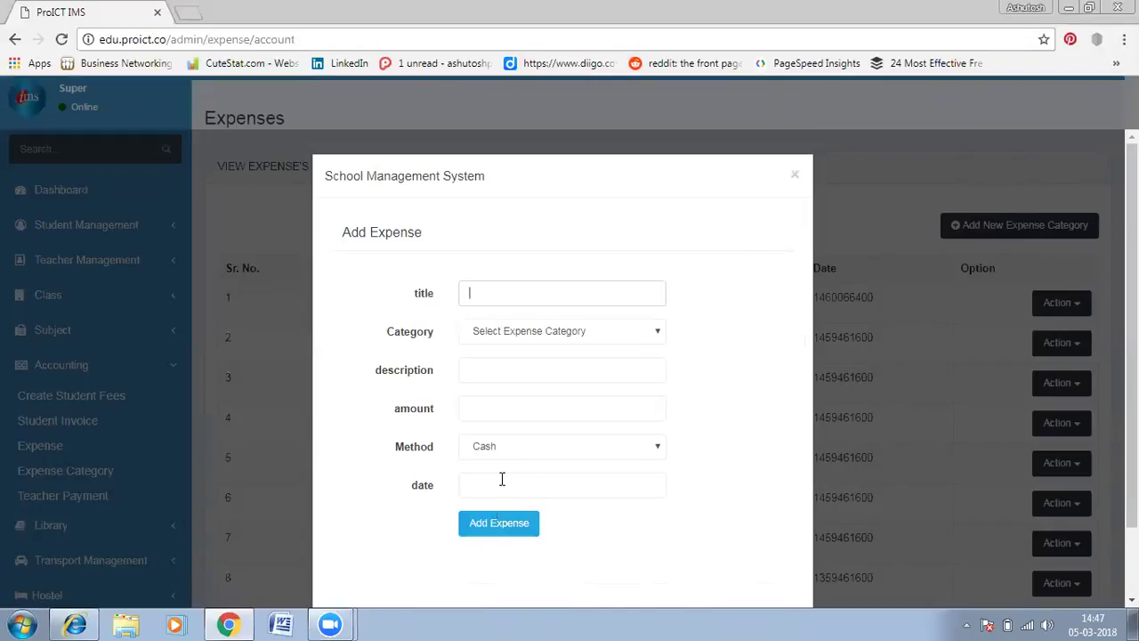
left_click(501, 530)
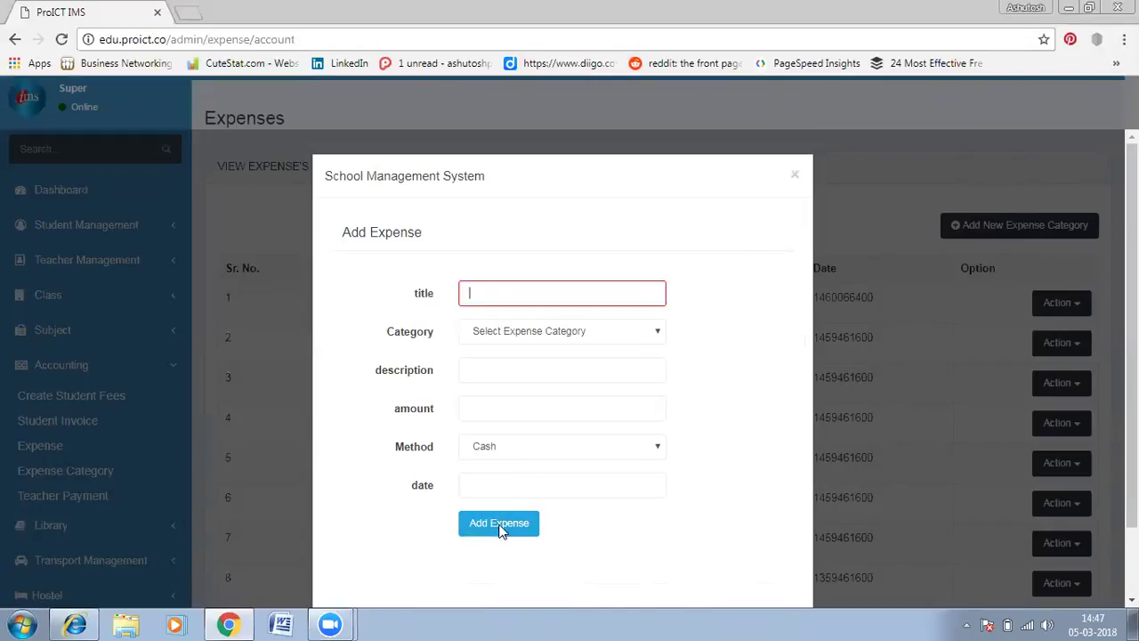
left_click(862, 205)
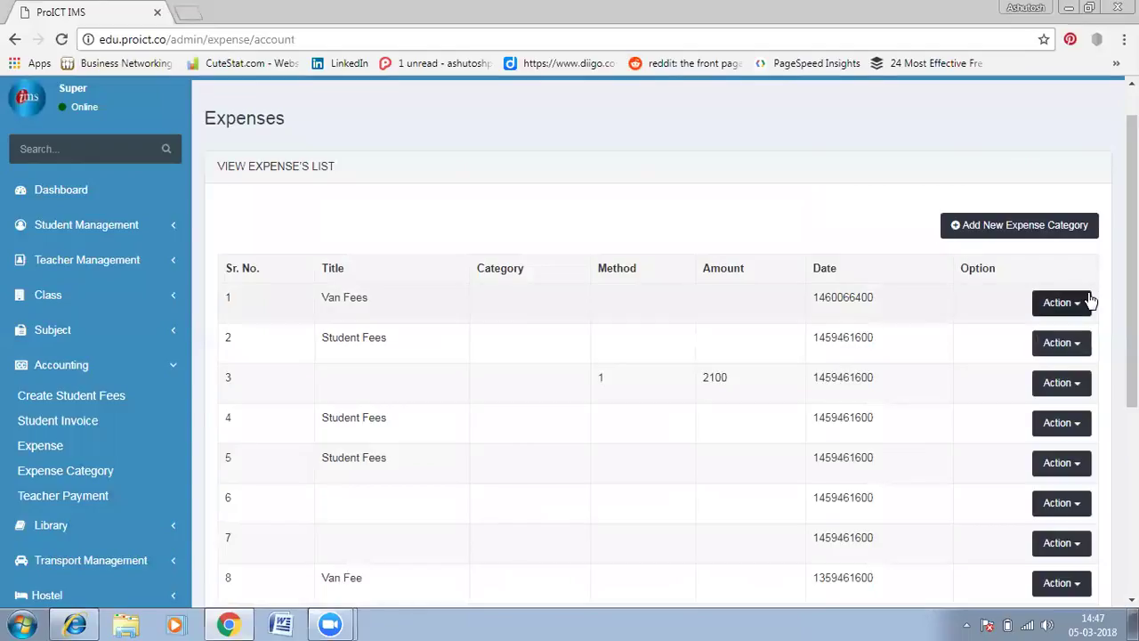
scroll(1131, 267, "down", 3)
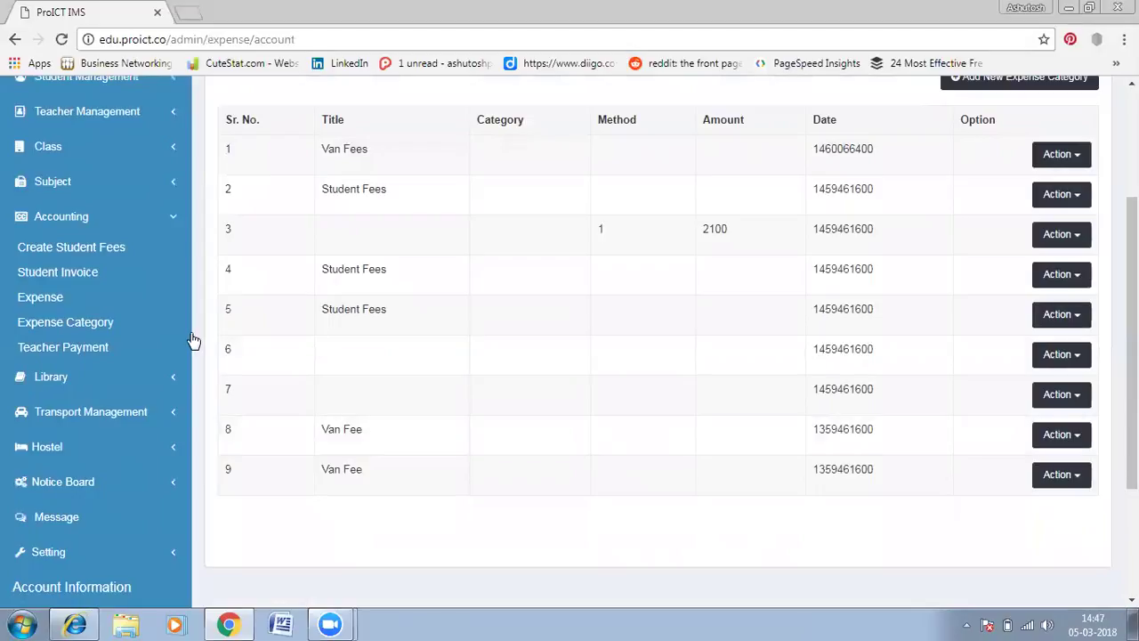
Review the Teacher Salary payments of 8100 and 17600 and check the first entry's action options.
left_click(77, 347)
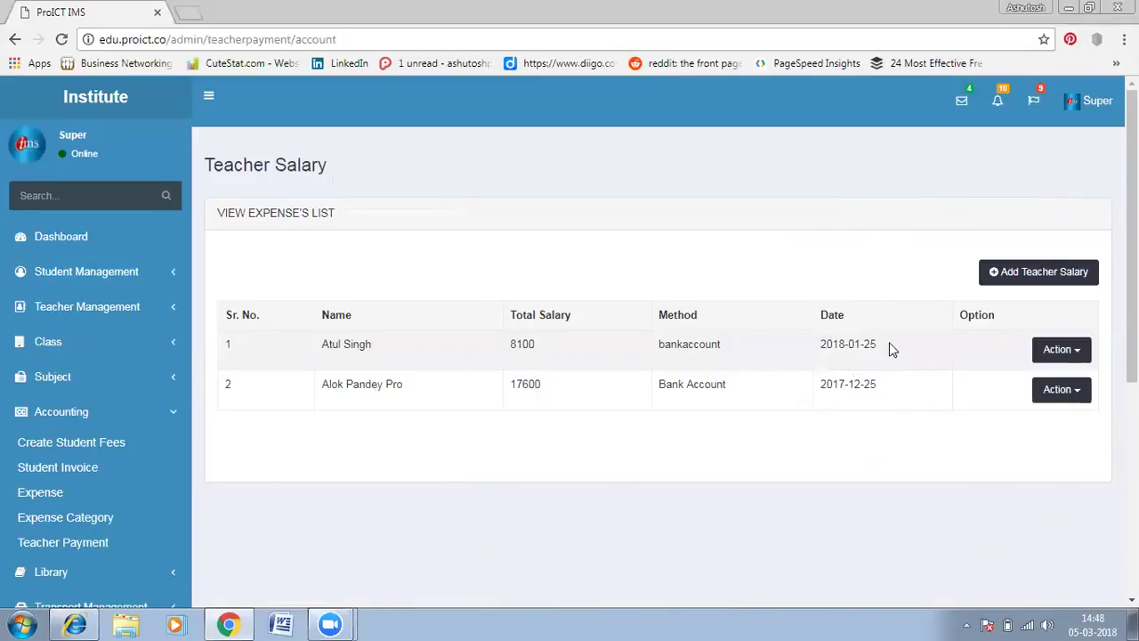
left_click(1076, 353)
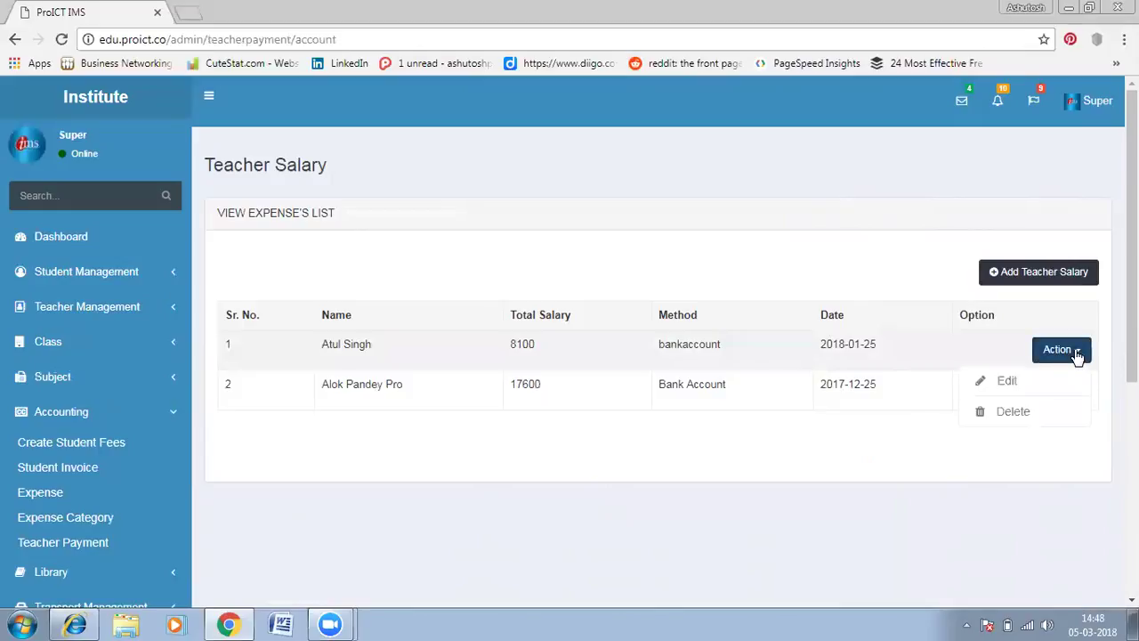
left_click(941, 273)
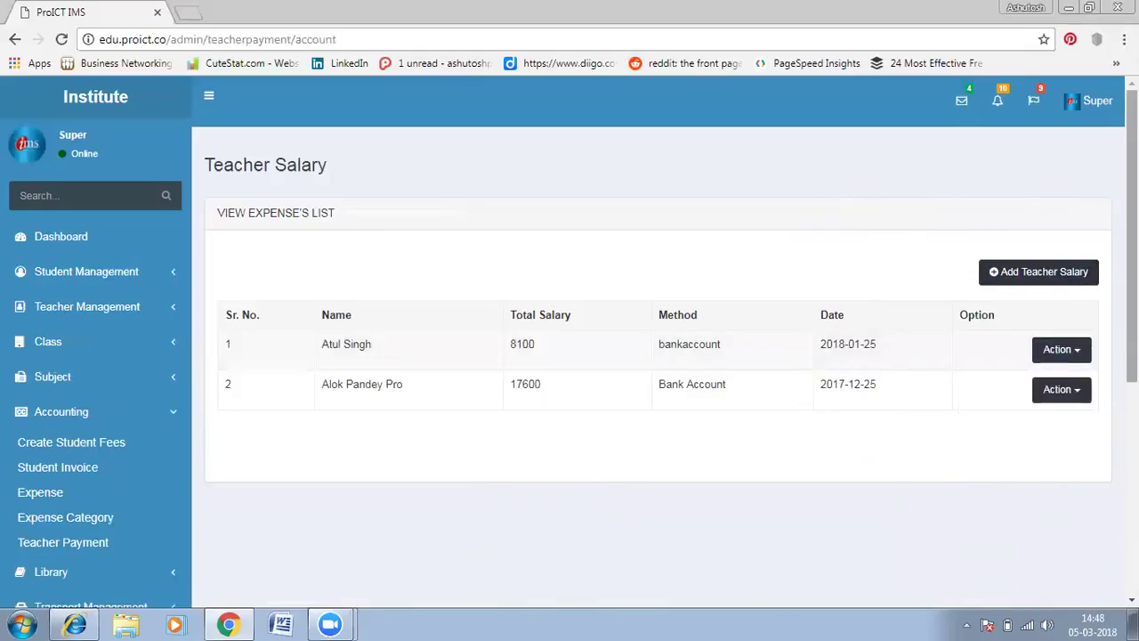
scroll(659, 356, "down", 2)
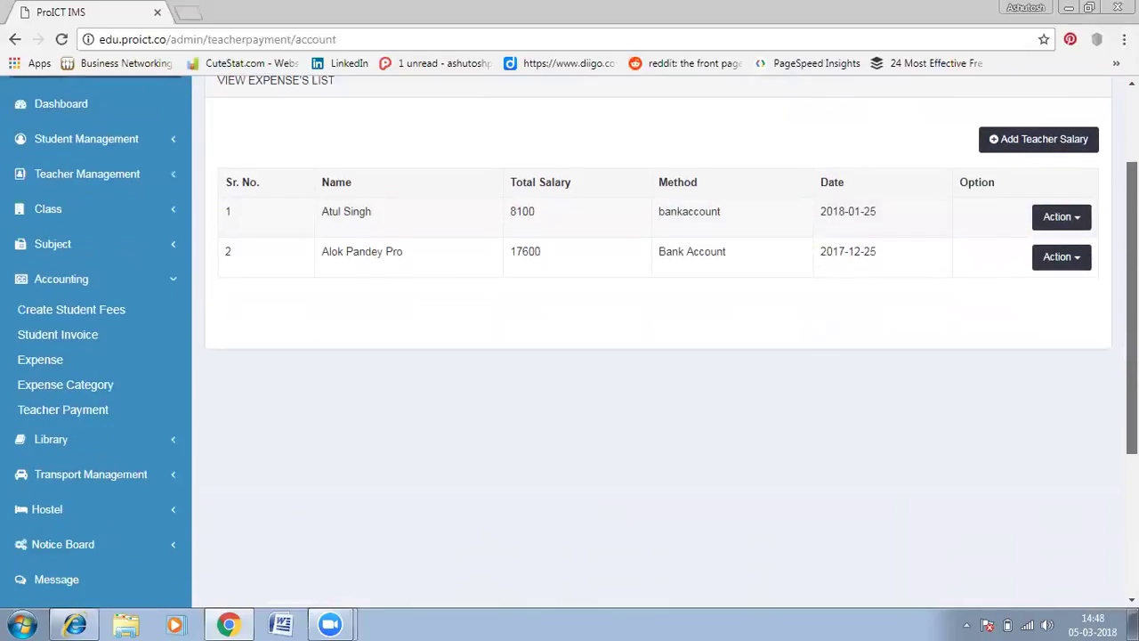
scroll(658, 356, "down", 1)
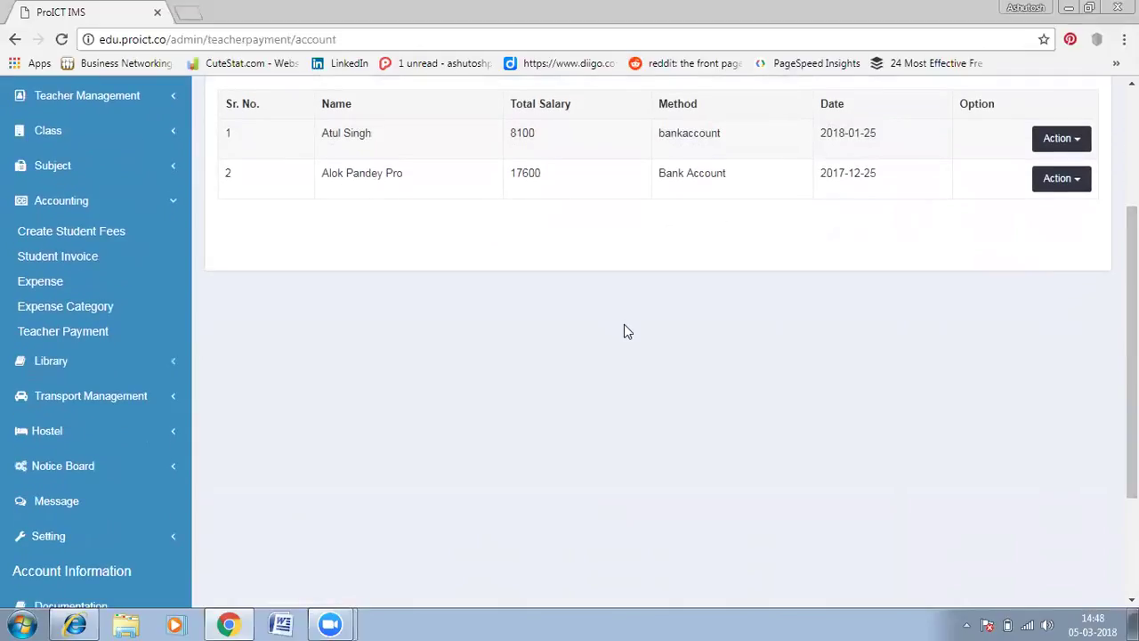
left_click(50, 362)
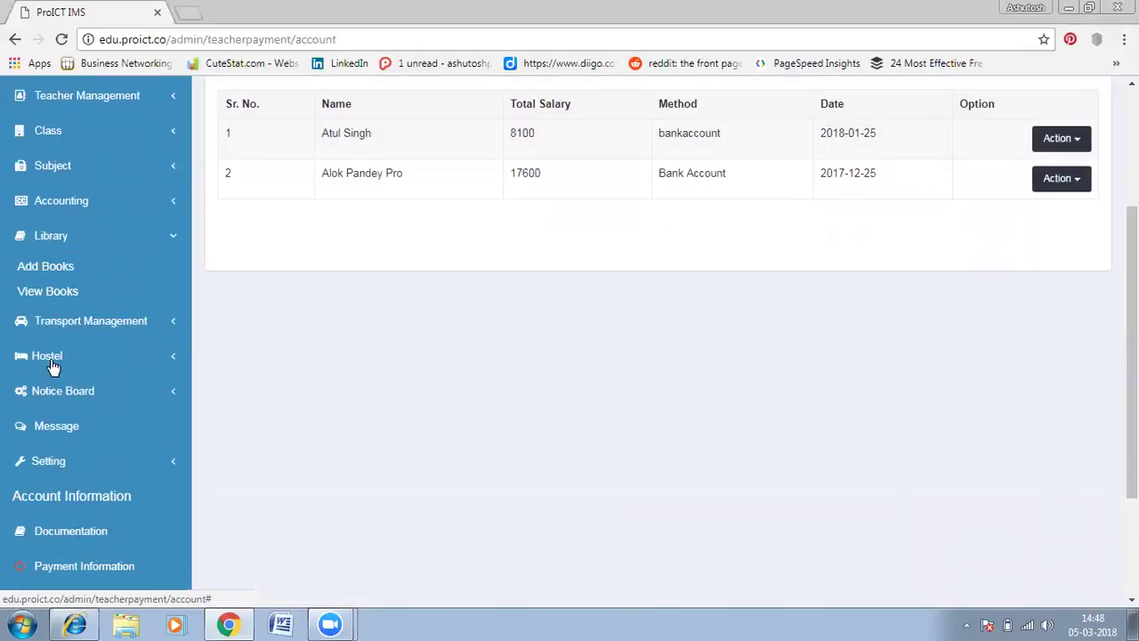
Browse the blank Add Book form's title, author, price, ISBN, class and status fields.
left_click(57, 265)
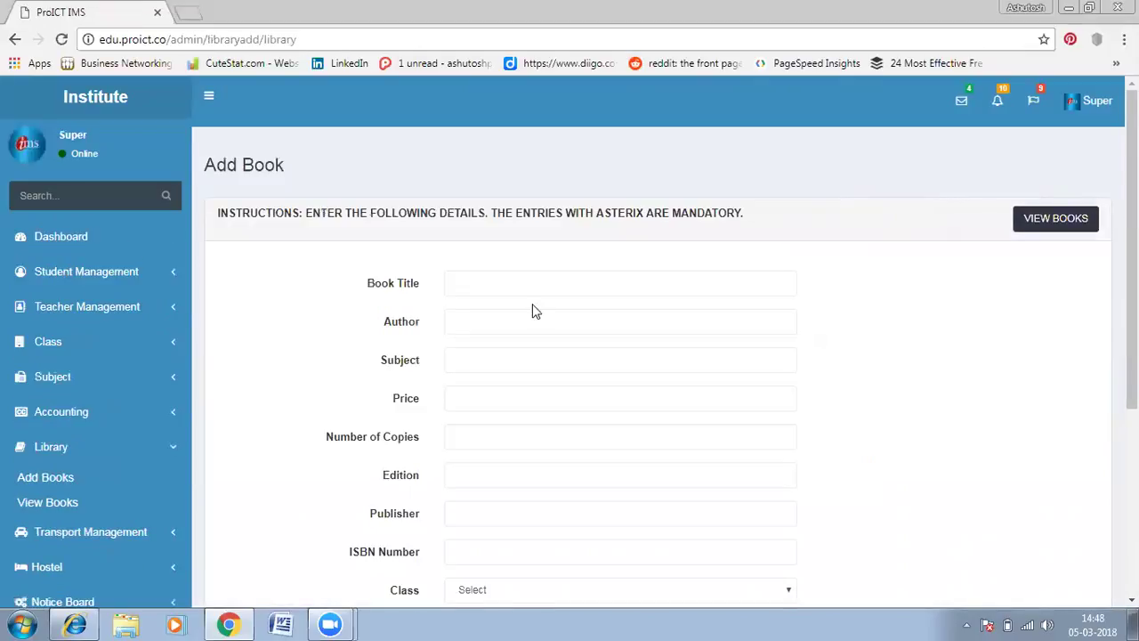
left_click_drag(1132, 312, 1131, 384)
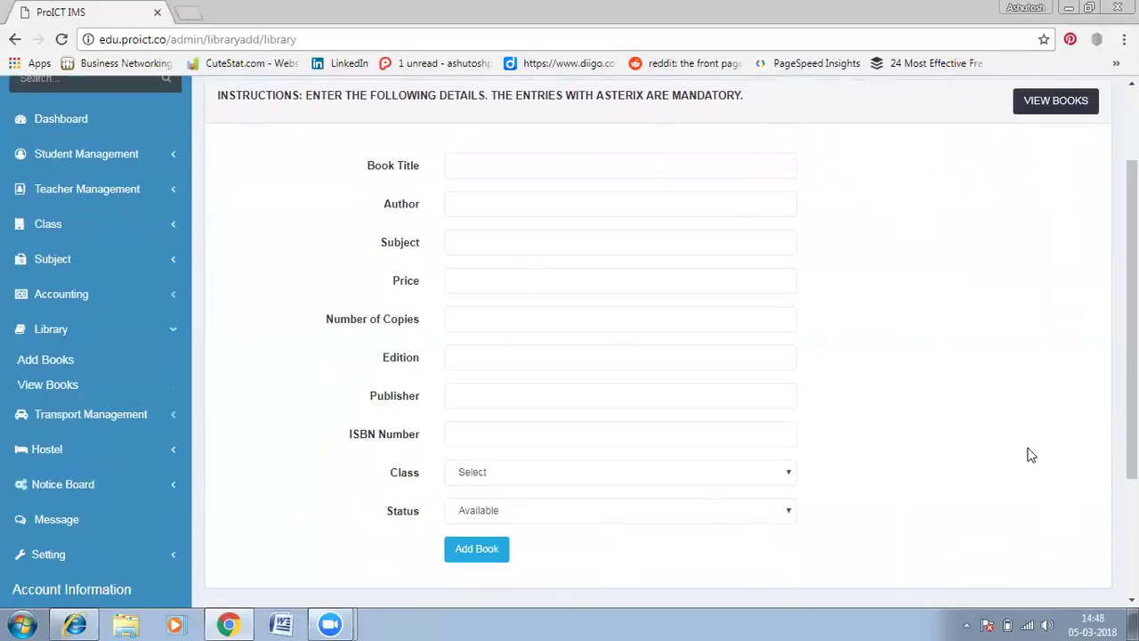
scroll(1130, 356, "down", 2)
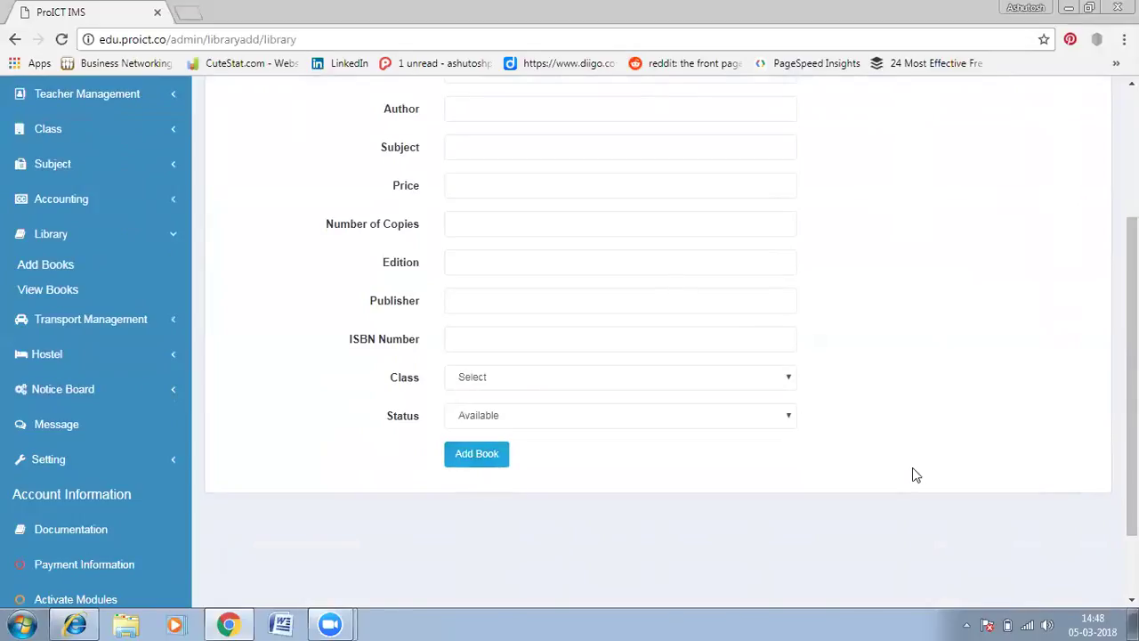
scroll(1132, 373, "up", 3)
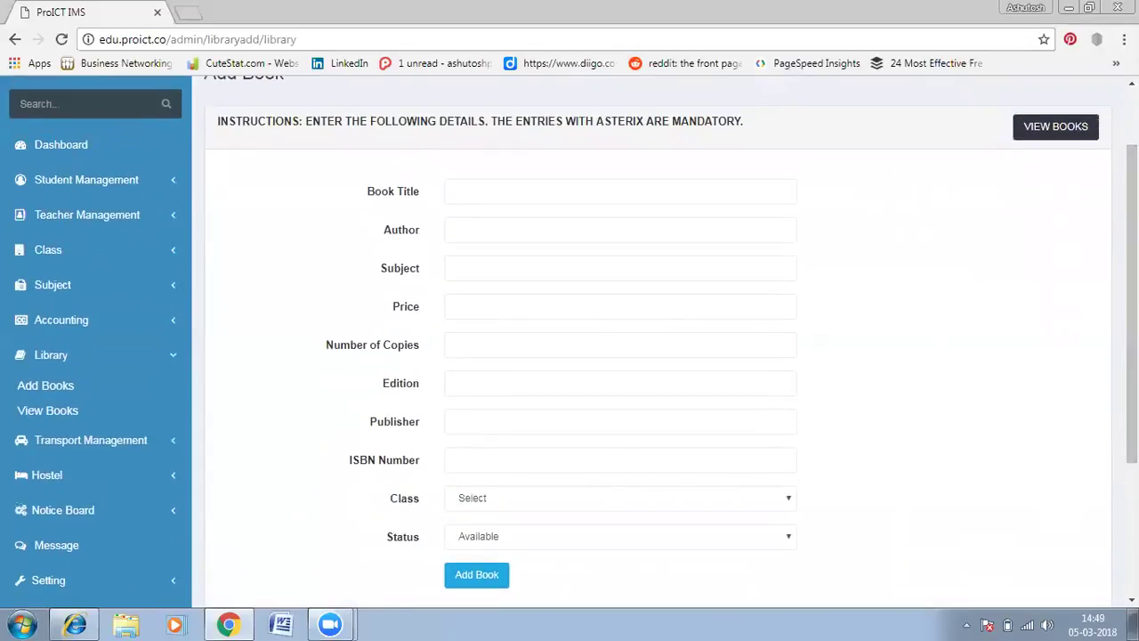
left_click(1081, 130)
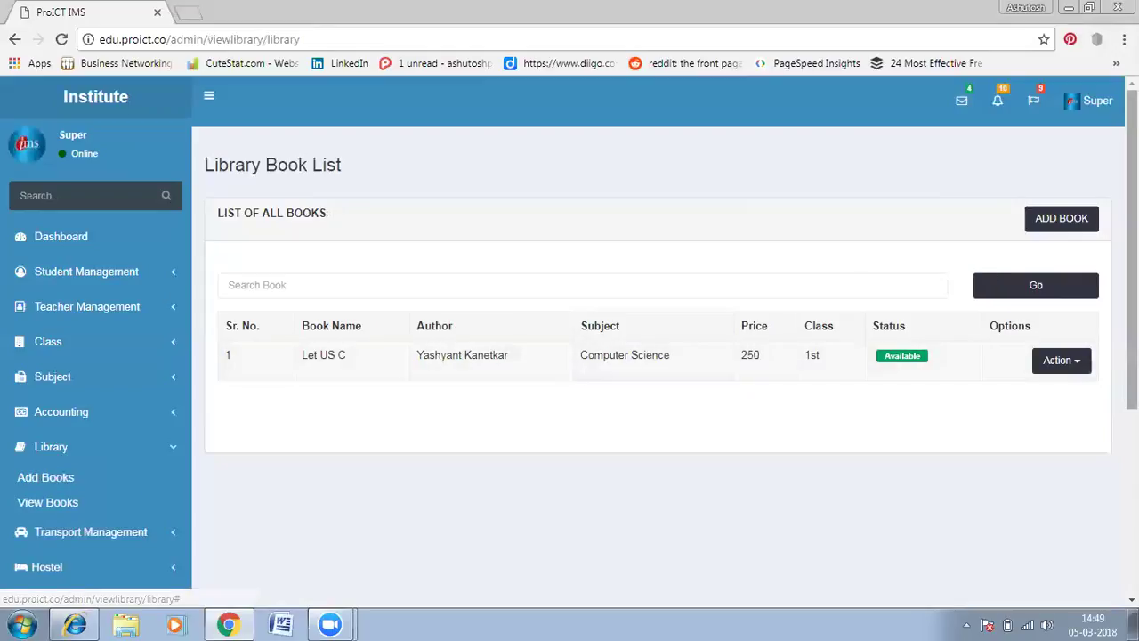
Scroll the Library Book List showing Let US C, Computer Science, priced 250 and Available.
scroll(1131, 267, "down", 2)
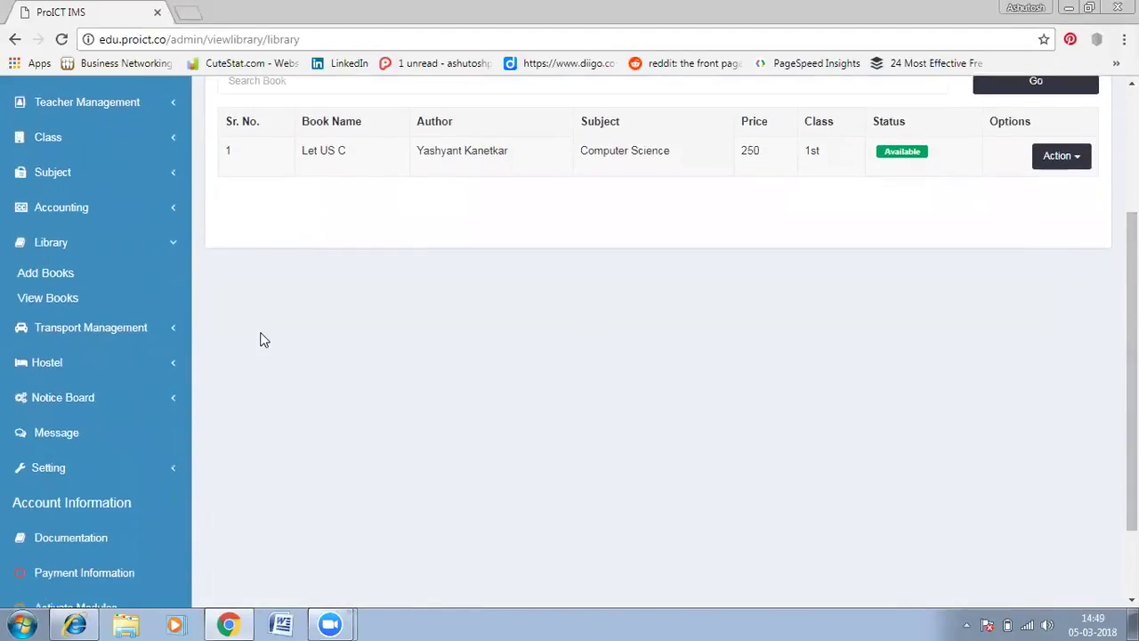
left_click(107, 329)
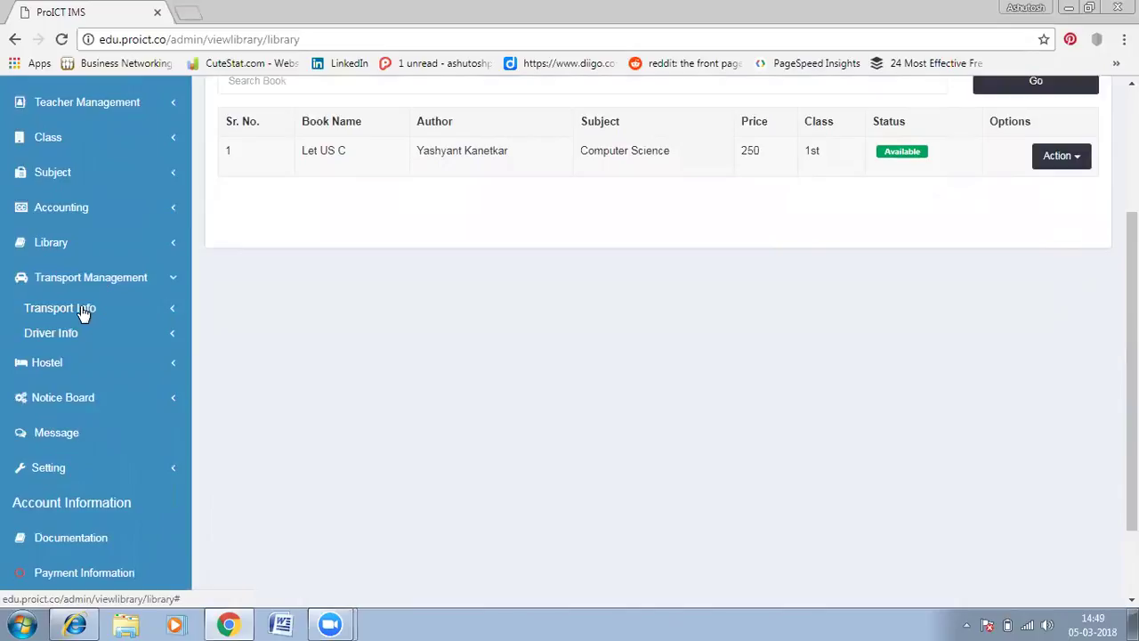
View the Delhi Sector 12 and Alambag routes, then try submitting an empty Add Route form.
left_click(83, 313)
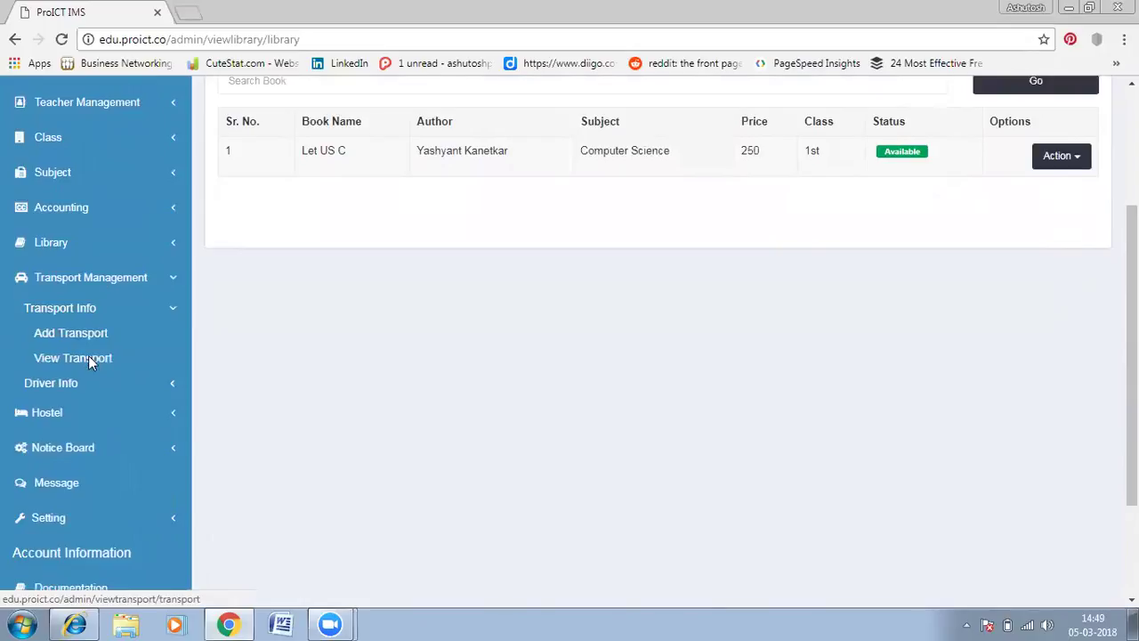
left_click(88, 356)
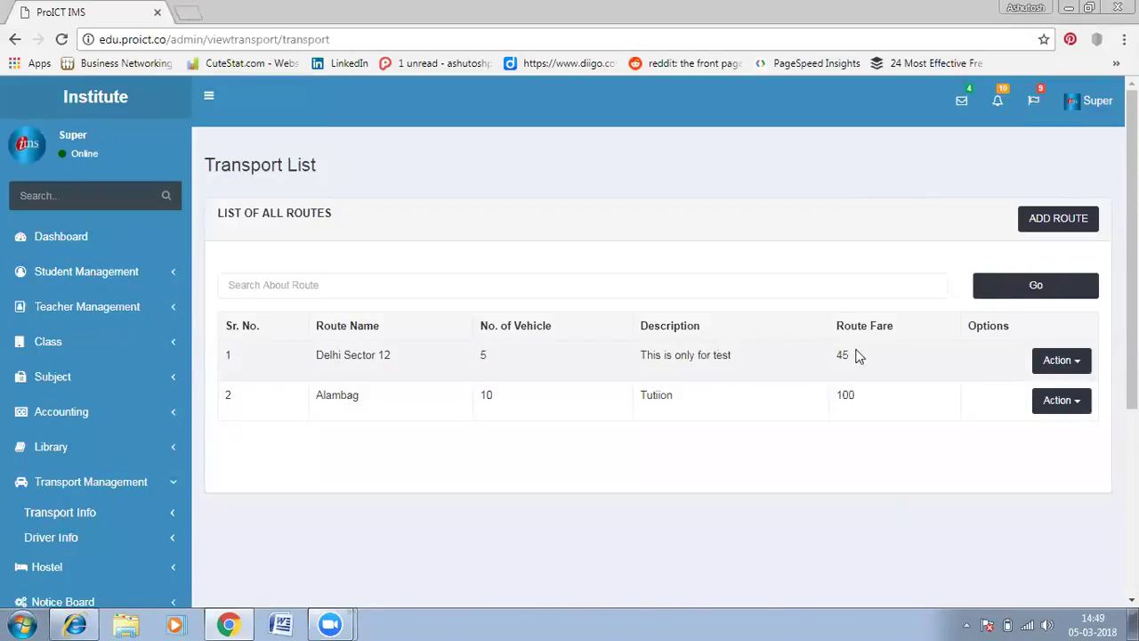
left_click(1058, 219)
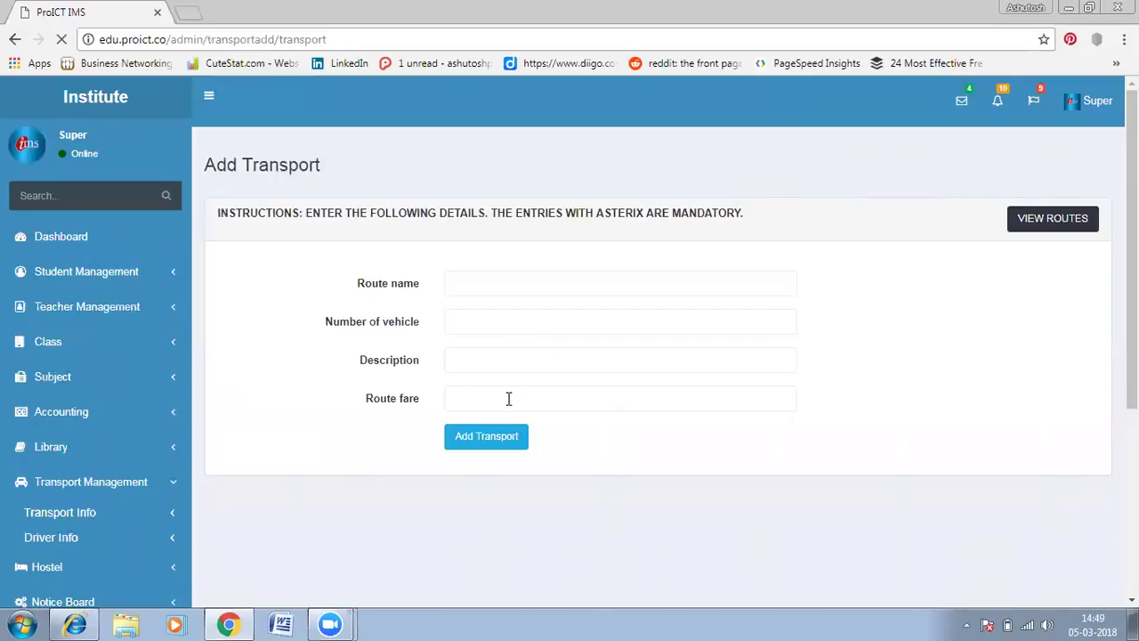
left_click(493, 438)
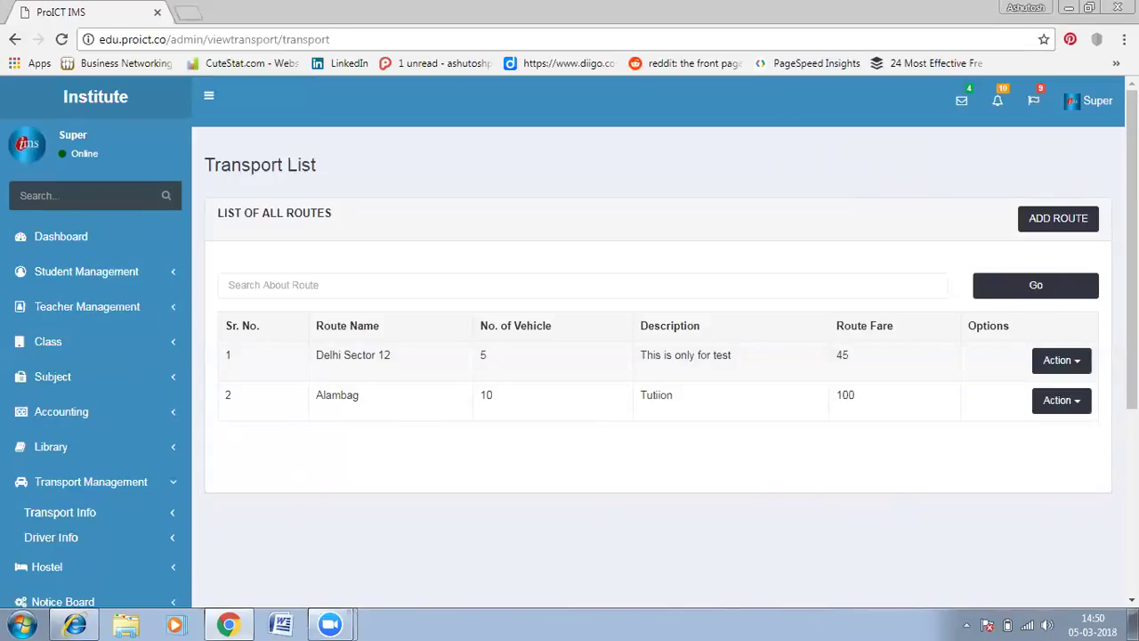
scroll(573, 336, "down", 2)
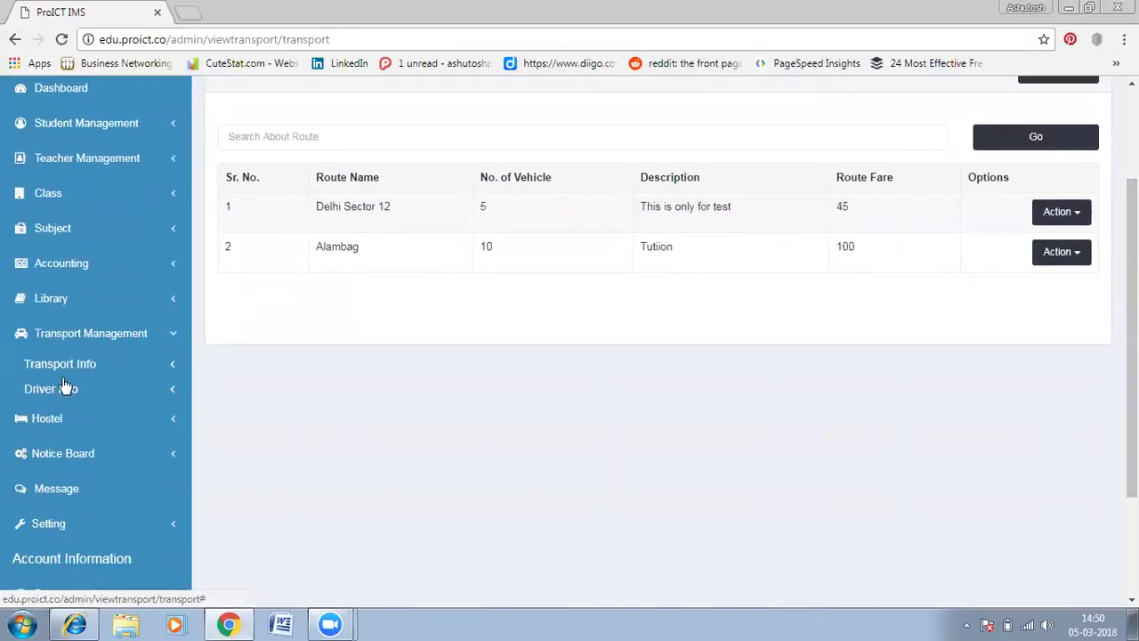
Open the Add Driver form under Driver Info and scroll through its fields.
left_click(48, 392)
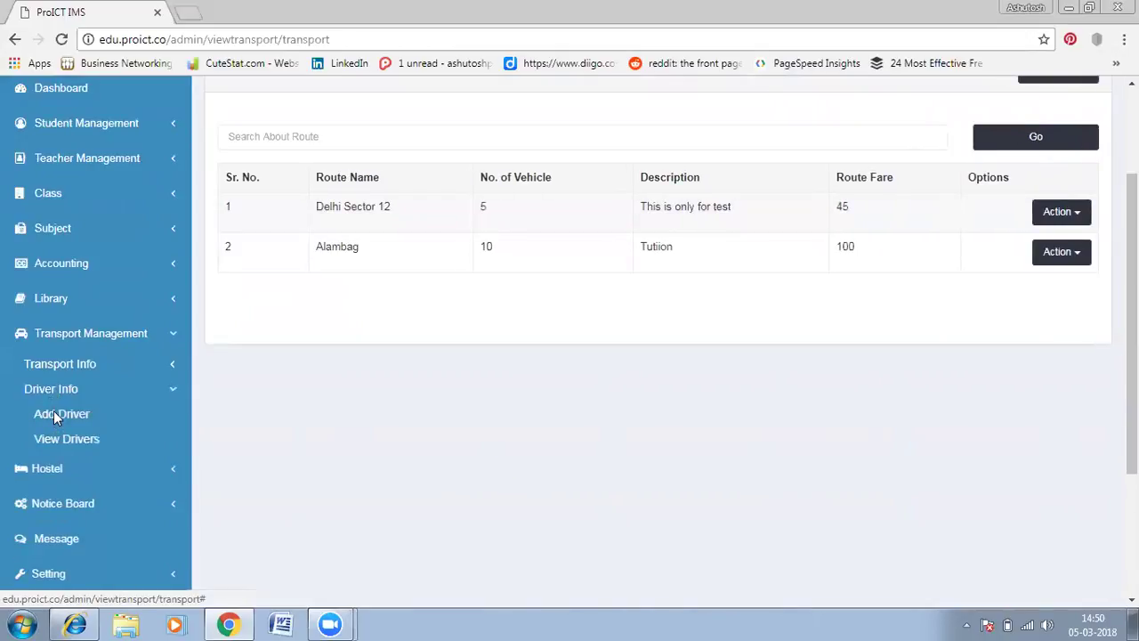
left_click(53, 412)
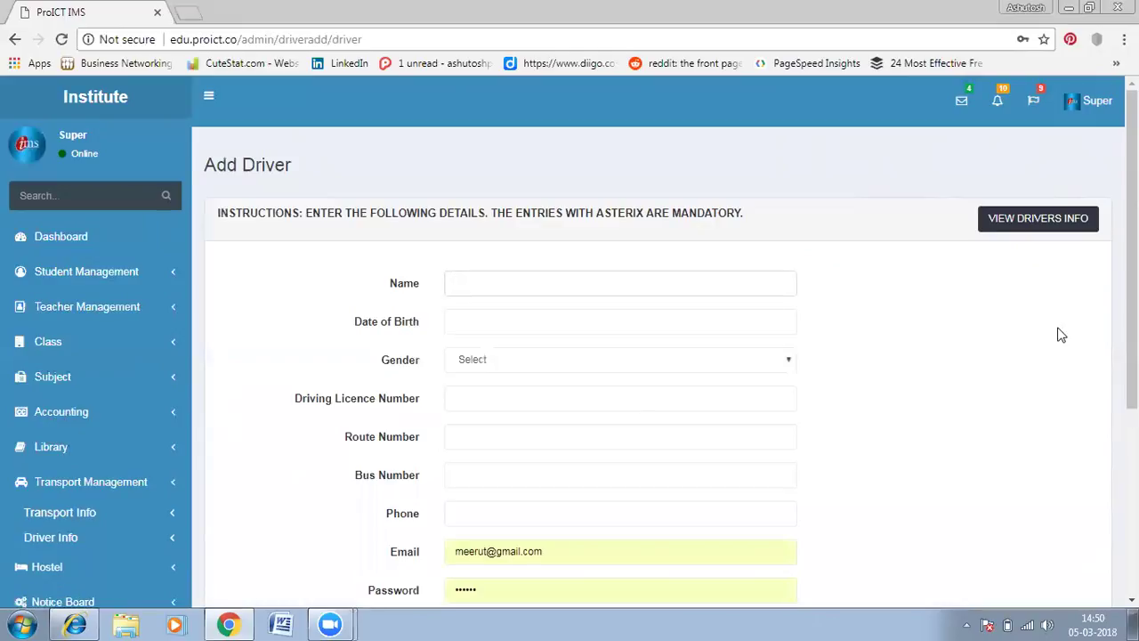
scroll(1131, 338, "down", 1)
scroll(1131, 338, "down", 1)
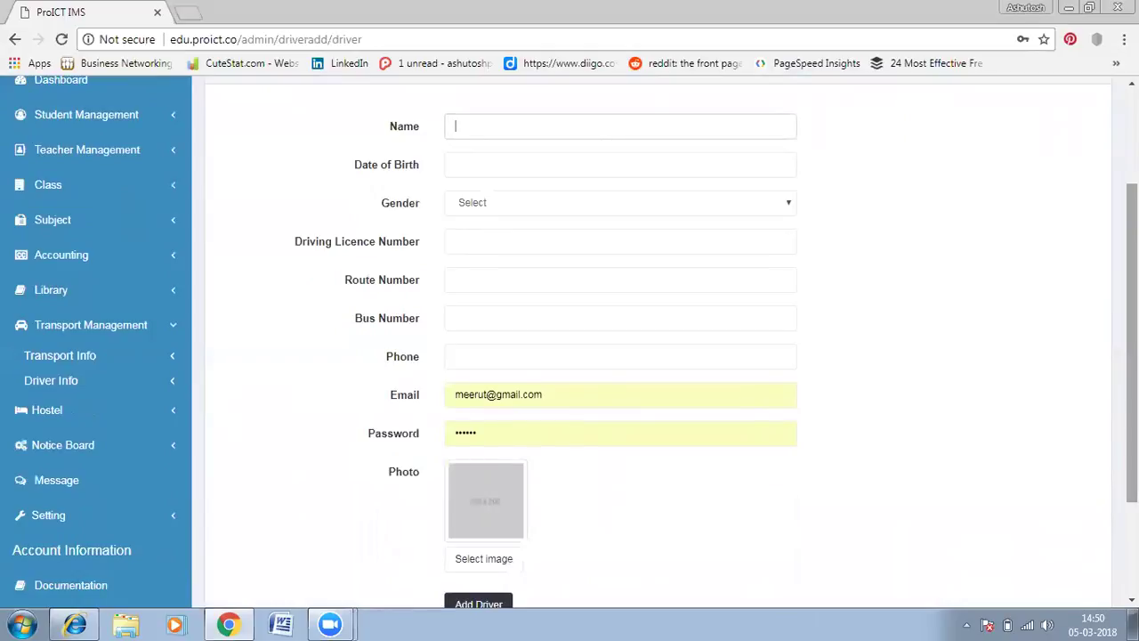
scroll(658, 338, "down", 2)
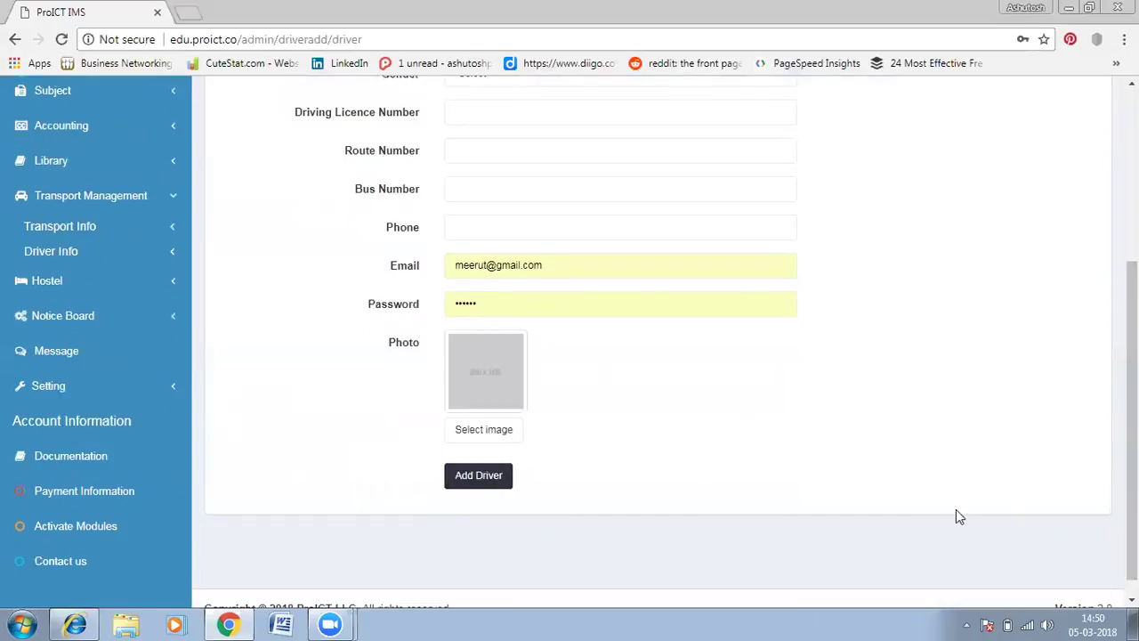
left_click_drag(1131, 418, 1132, 248)
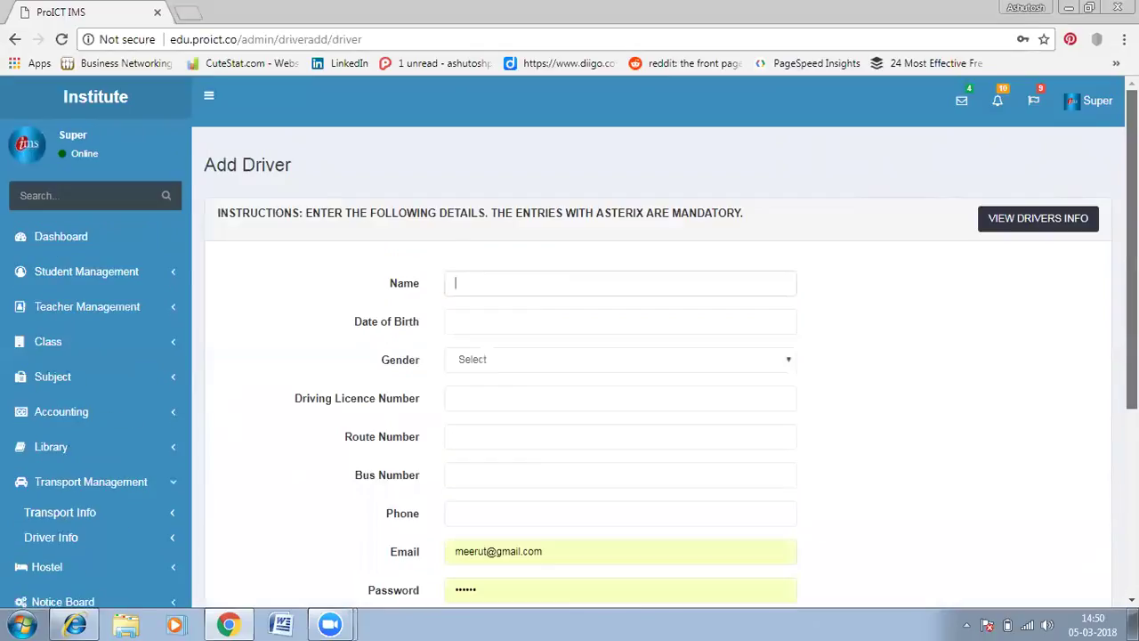
Show the Driver List with both drivers' licence, bus, route and email details.
left_click(1017, 222)
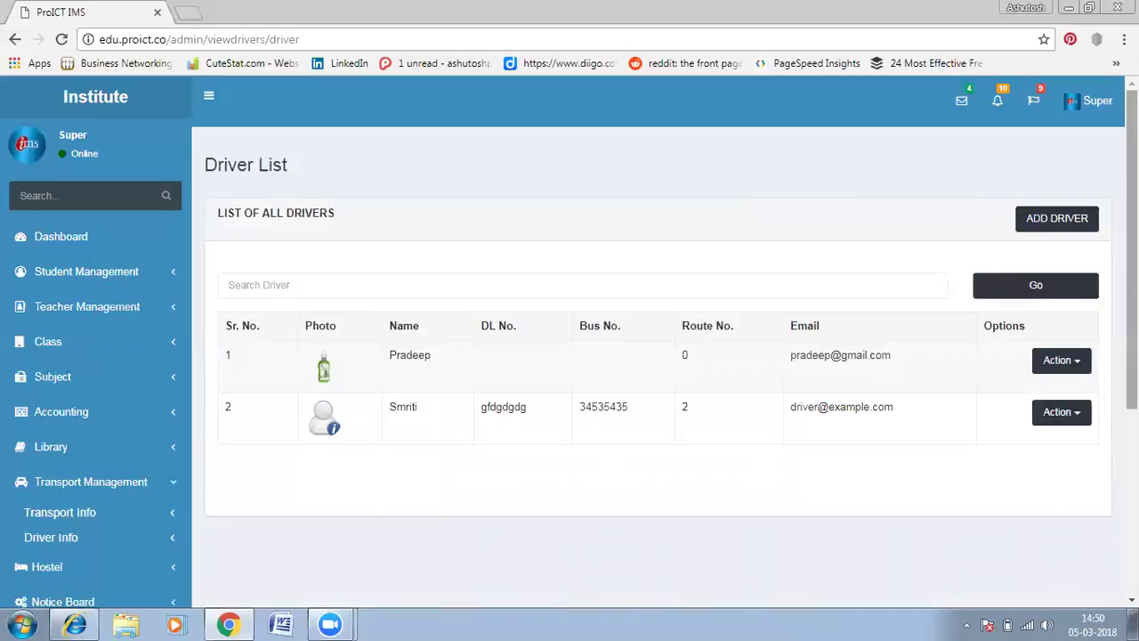
scroll(717, 512, "down", 5)
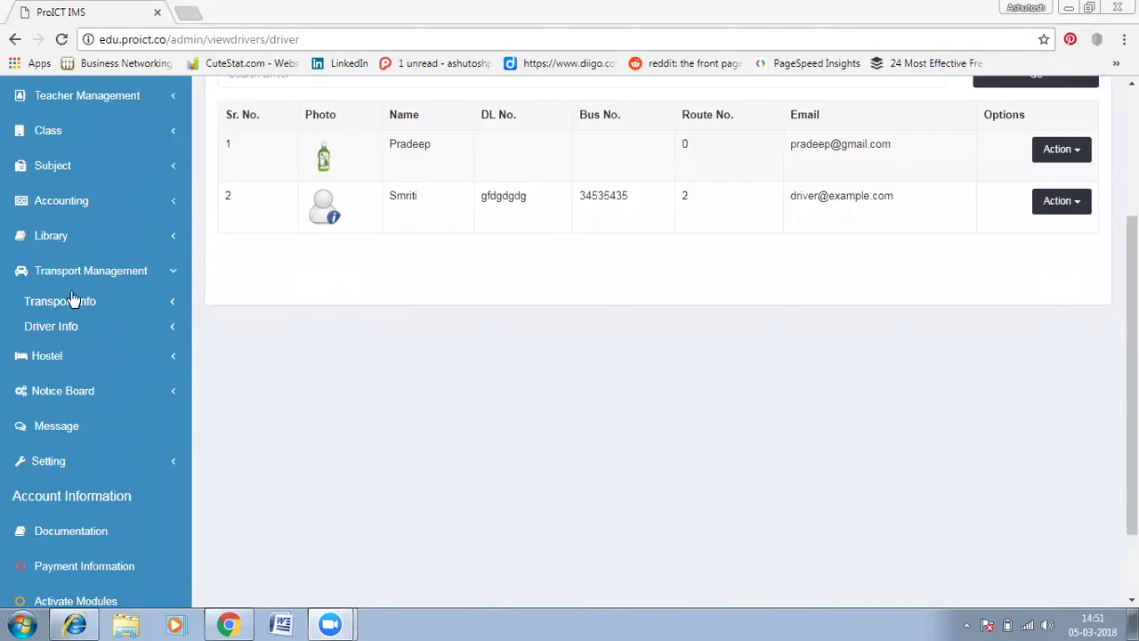
left_click(49, 356)
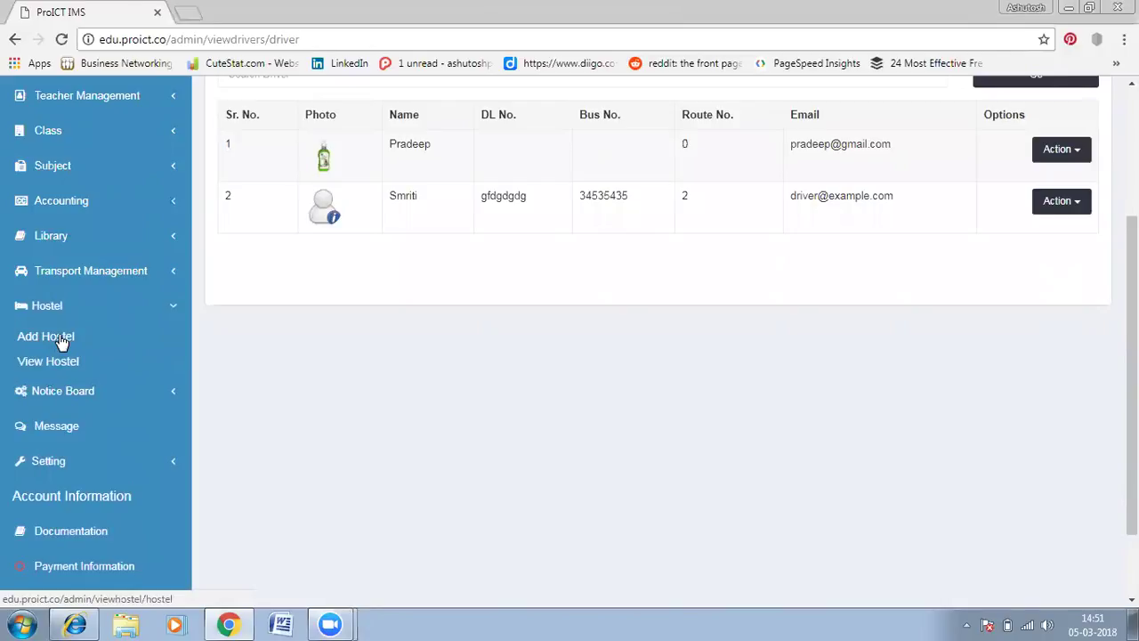
Open Add Hostel, then list the Maharana Pratap and Vidyavati hostak hostels (50 and 53).
left_click(61, 342)
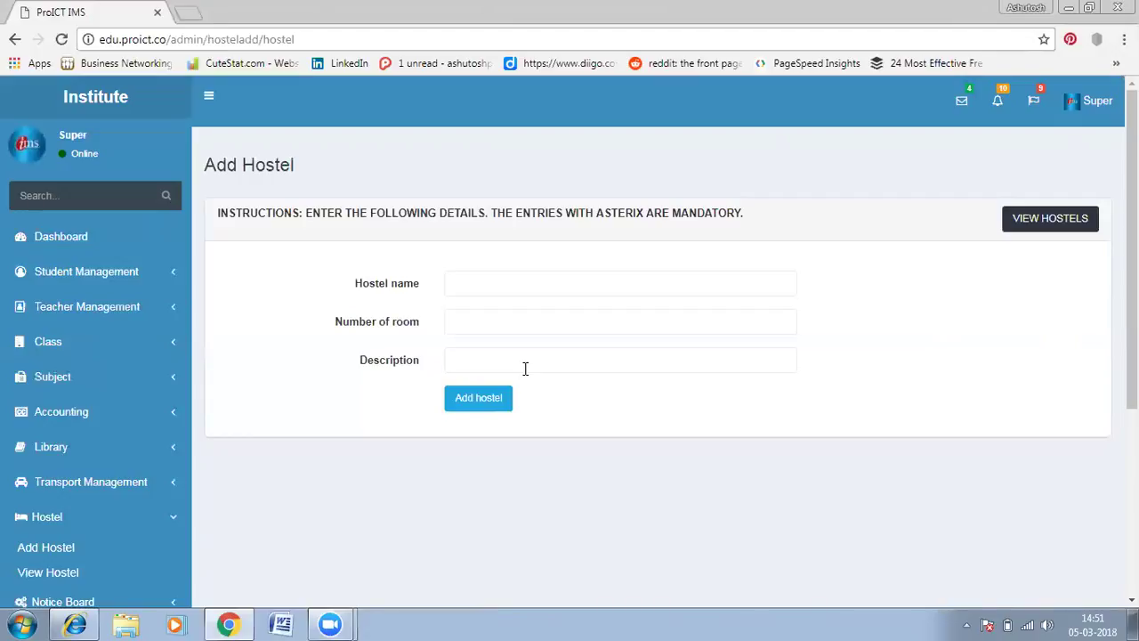
left_click(1015, 224)
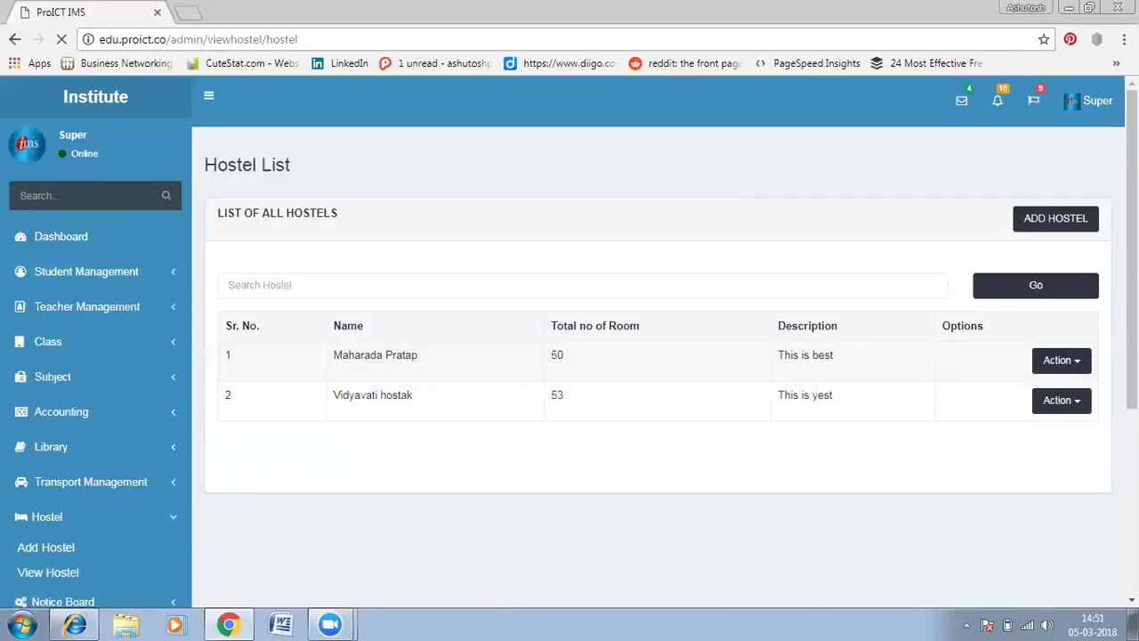
left_click_drag(1132, 258, 1131, 426)
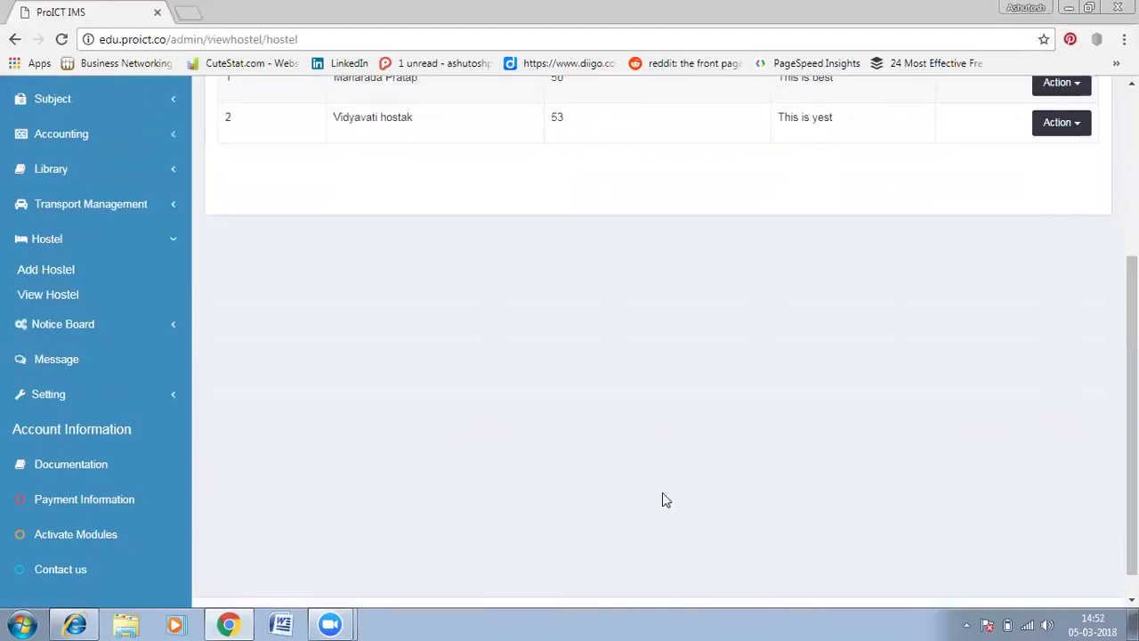
left_click(64, 327)
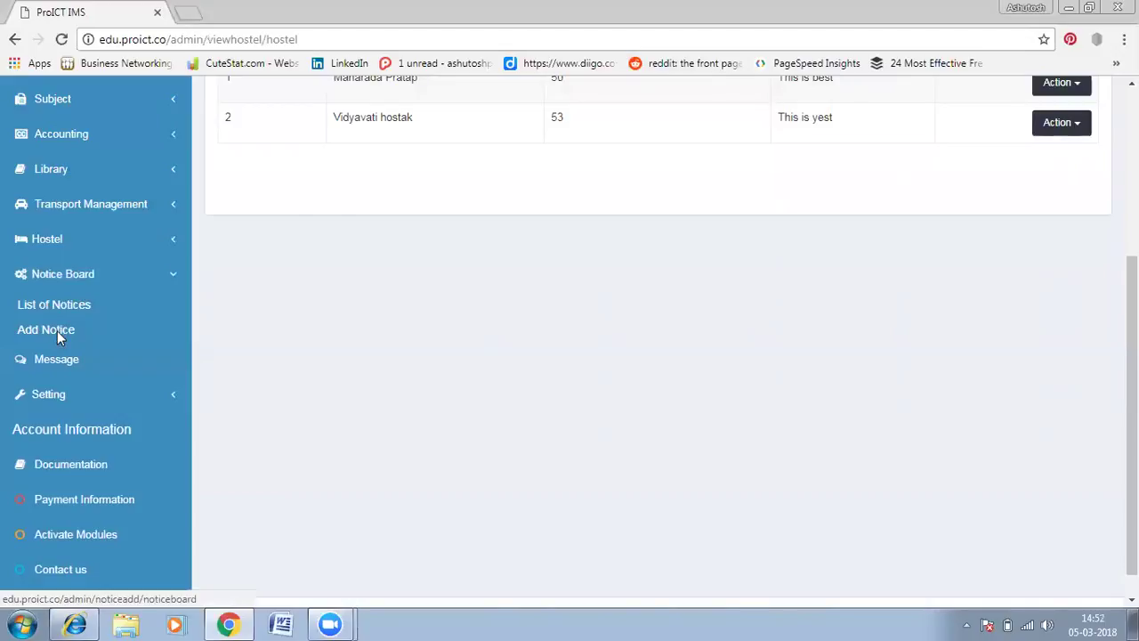
Check the Add Notice audience (kept at All) and date picker, then list all five notices.
left_click(46, 329)
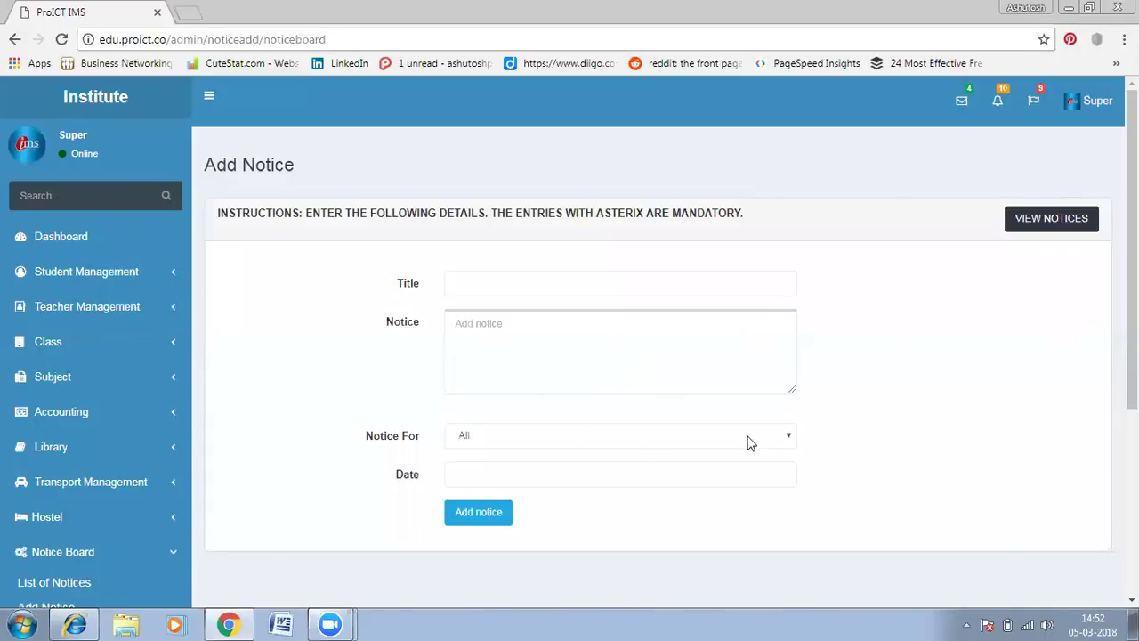
left_click(790, 438)
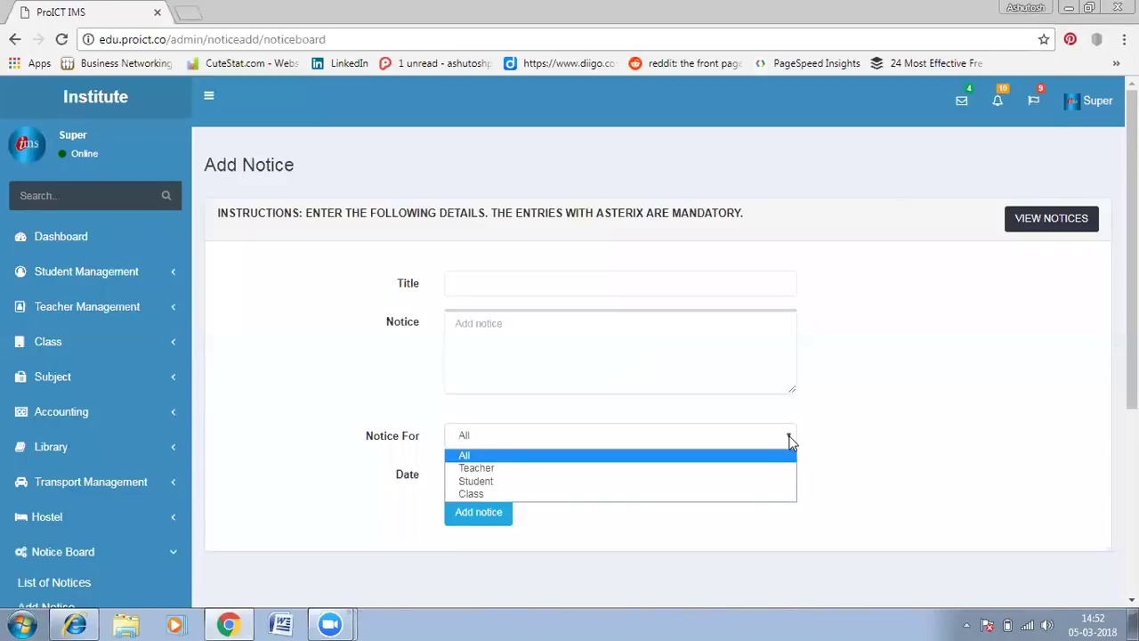
left_click(847, 469)
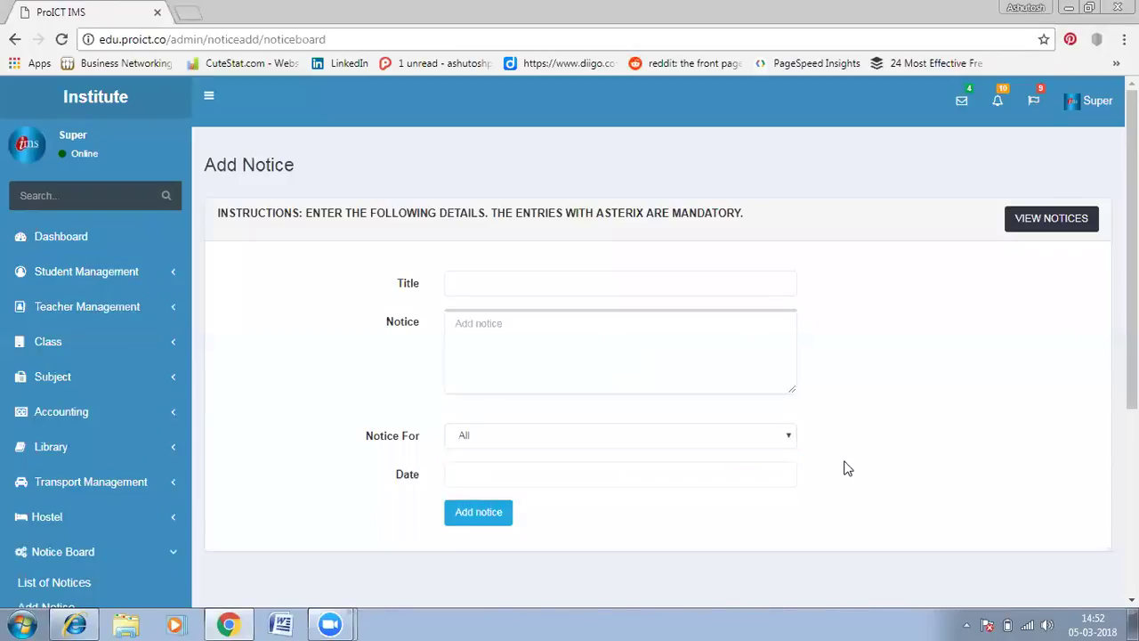
left_click(680, 476)
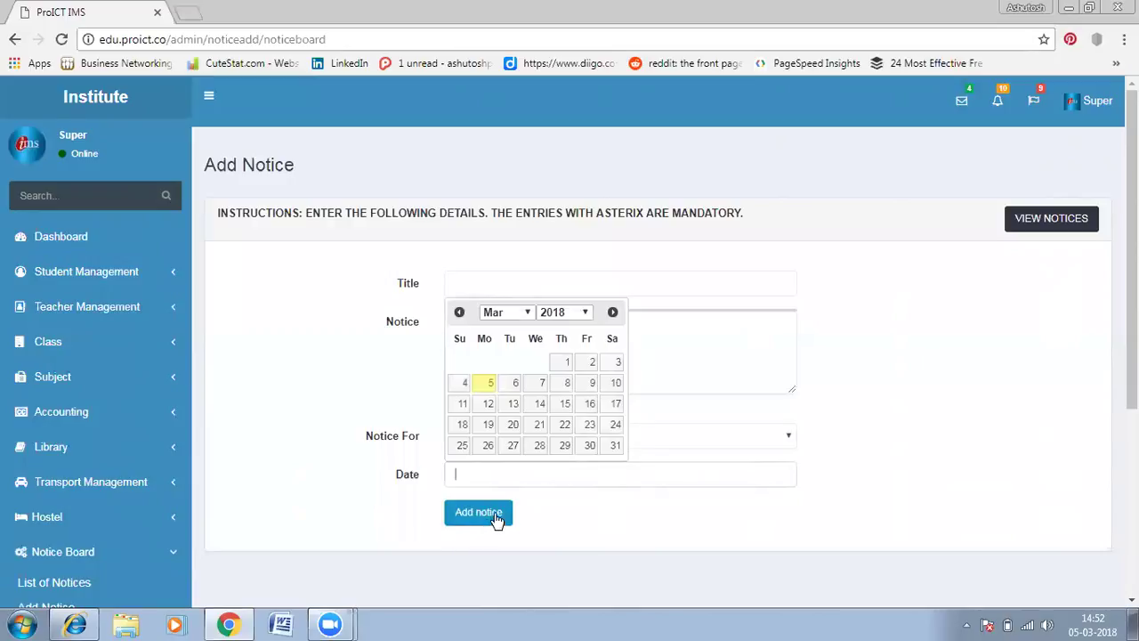
left_click(529, 517)
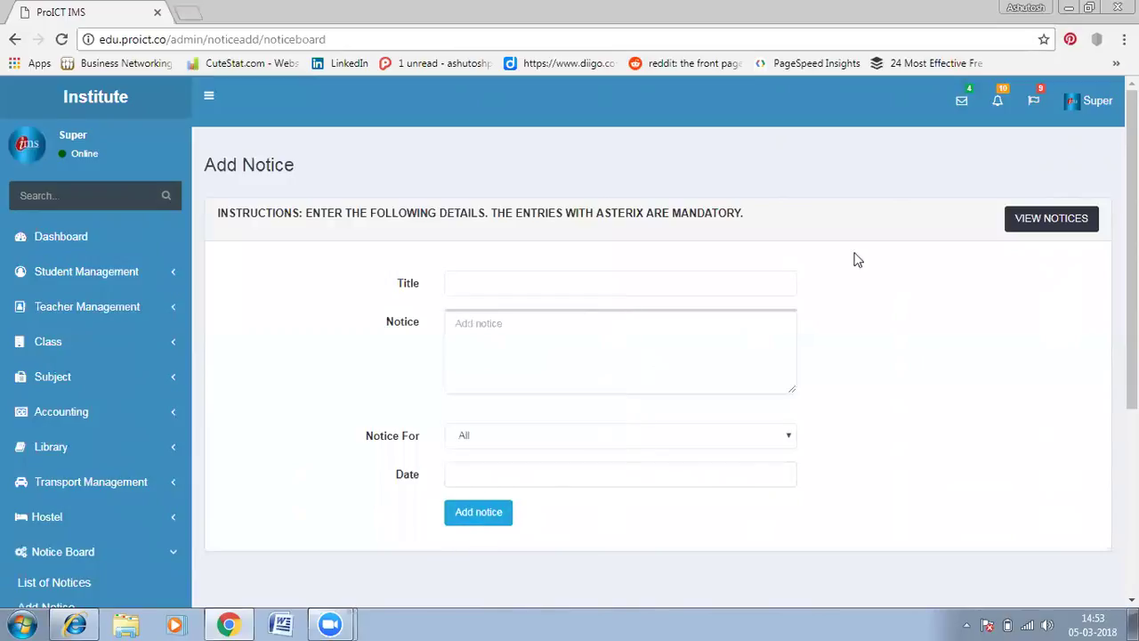
left_click(1059, 224)
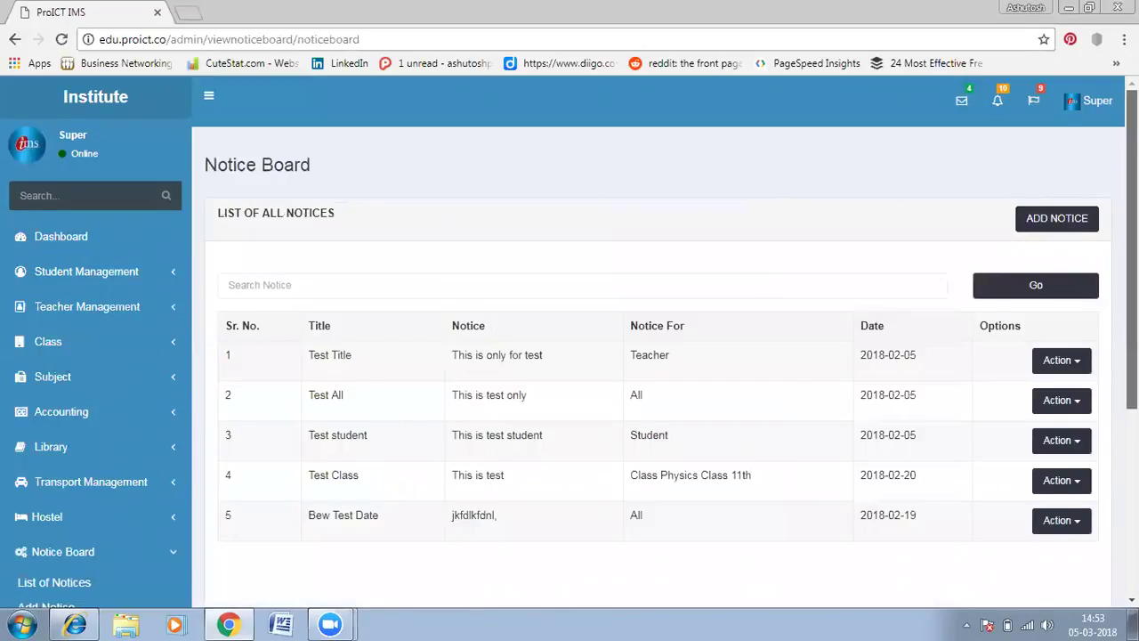
Inspect the first notice's edit and delete options, then go to the Send SMS page.
scroll(570, 356, "down", 2)
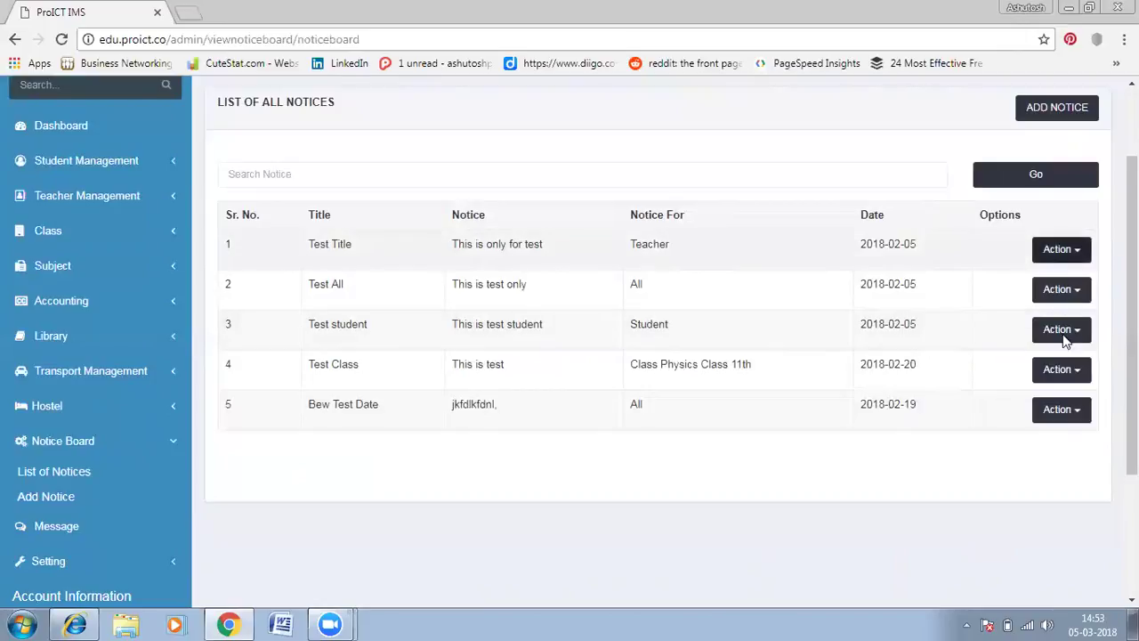
left_click(1078, 255)
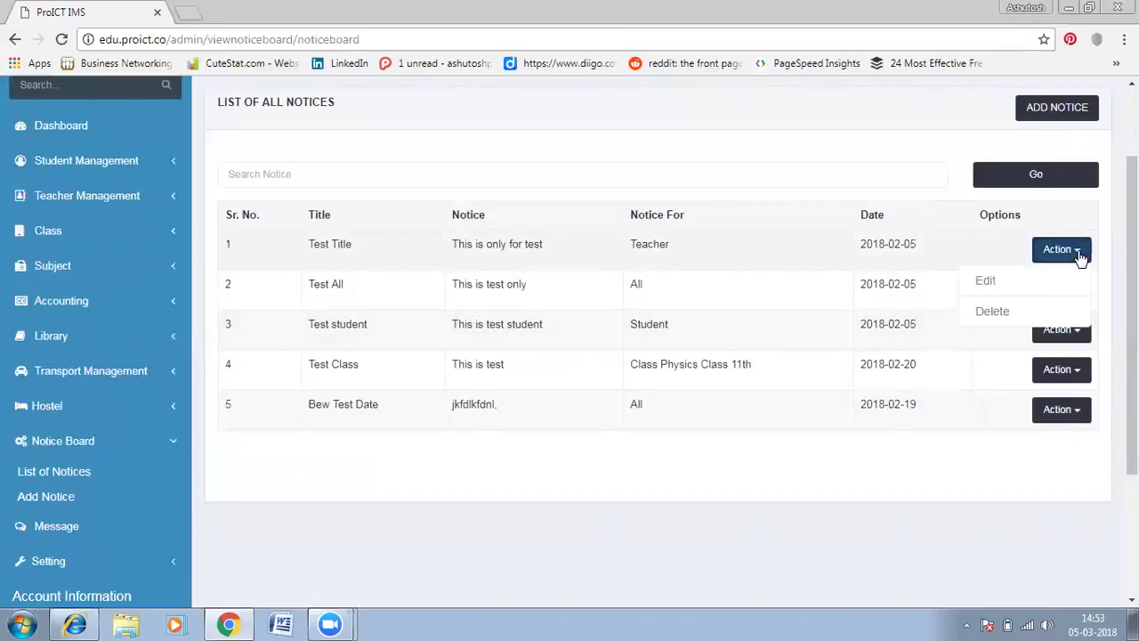
left_click(934, 525)
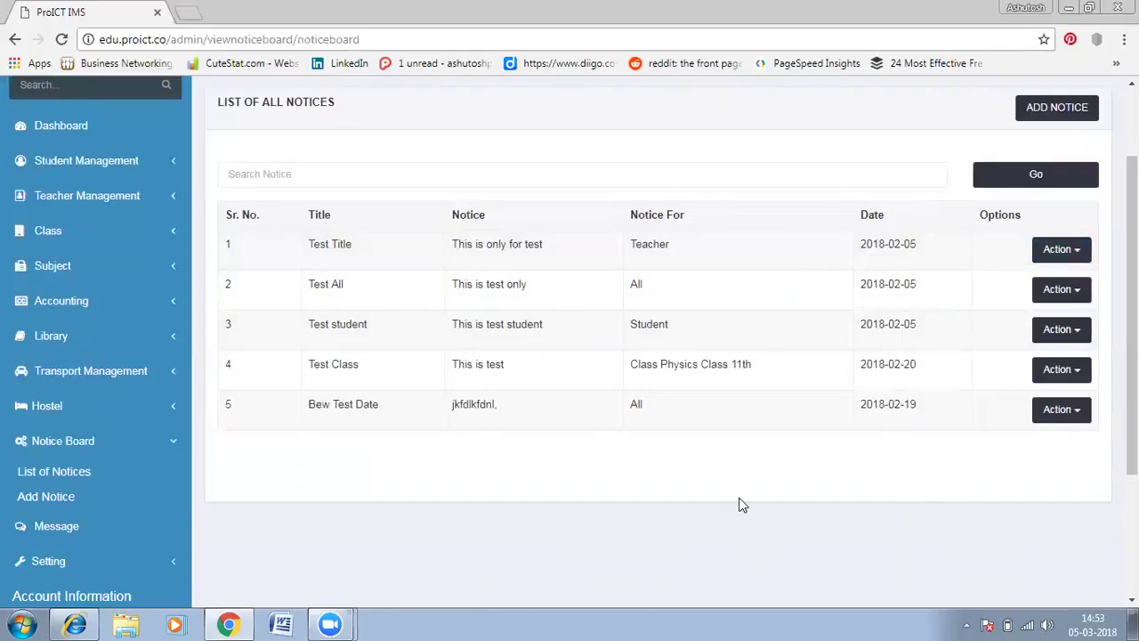
left_click(43, 527)
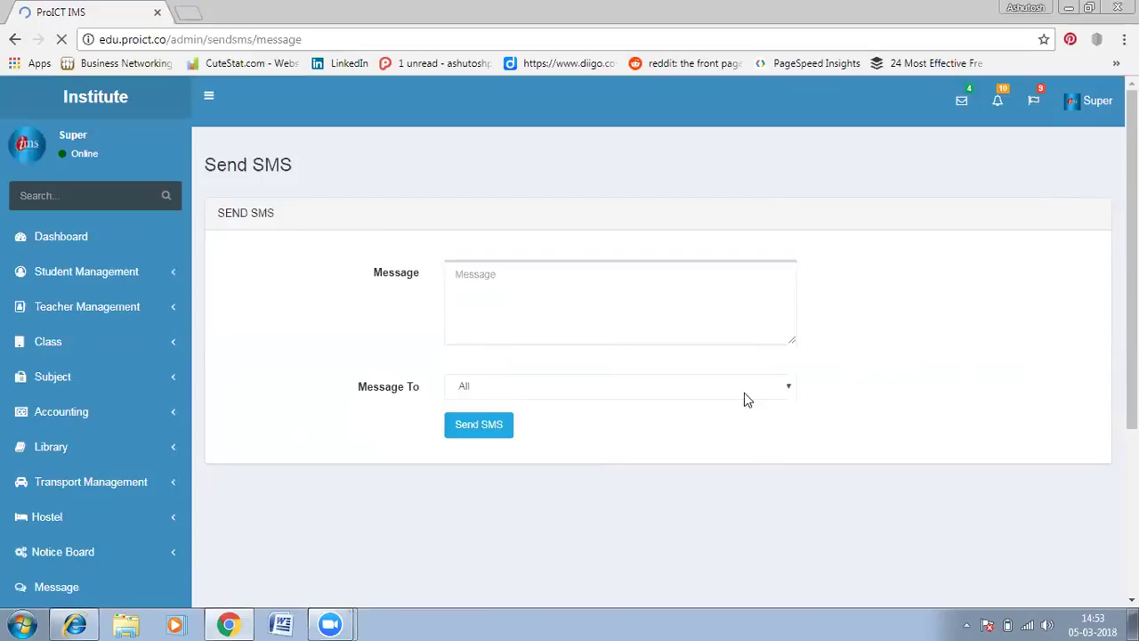
Set the SMS recipients to Teacher, scroll the Send SMS page, and return to the Dashboard.
left_click(788, 388)
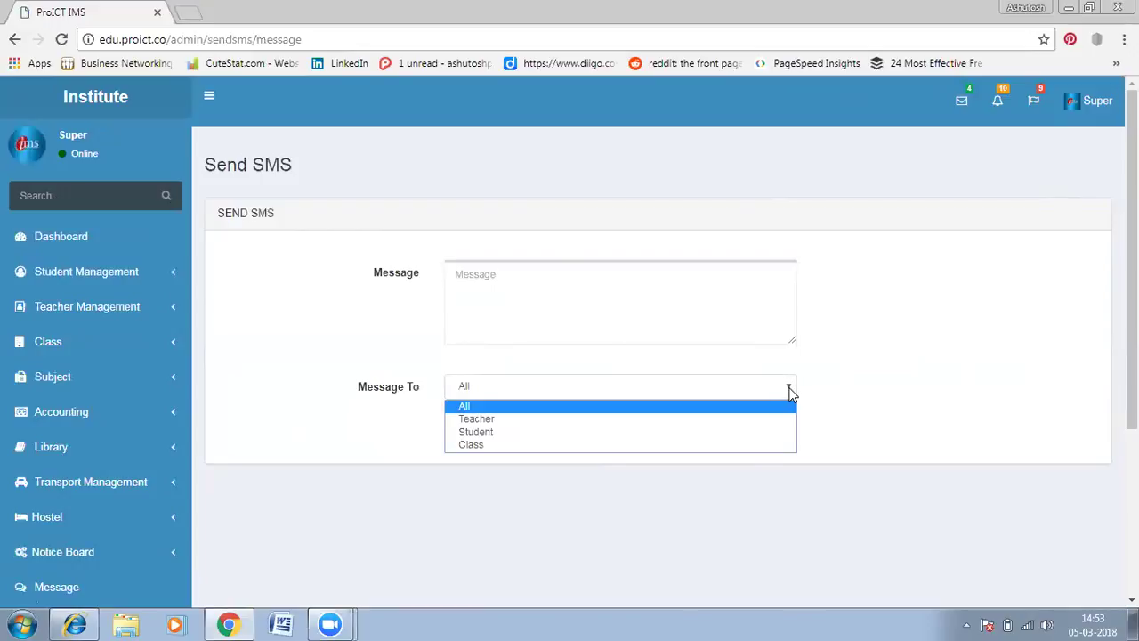
left_click(734, 419)
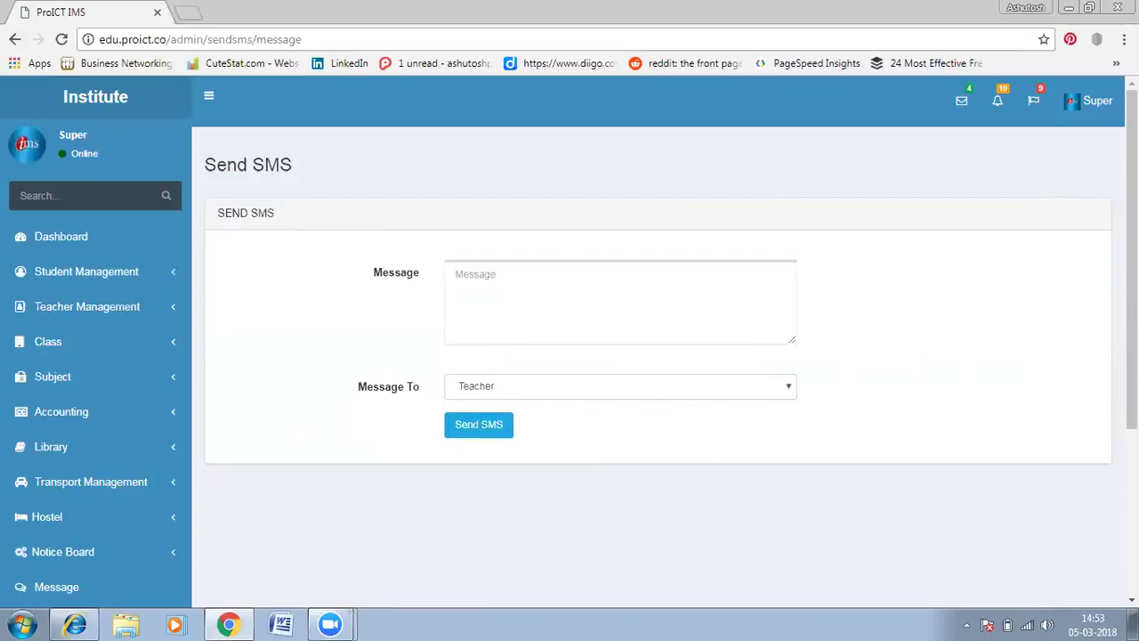
left_click_drag(1132, 258, 1132, 330)
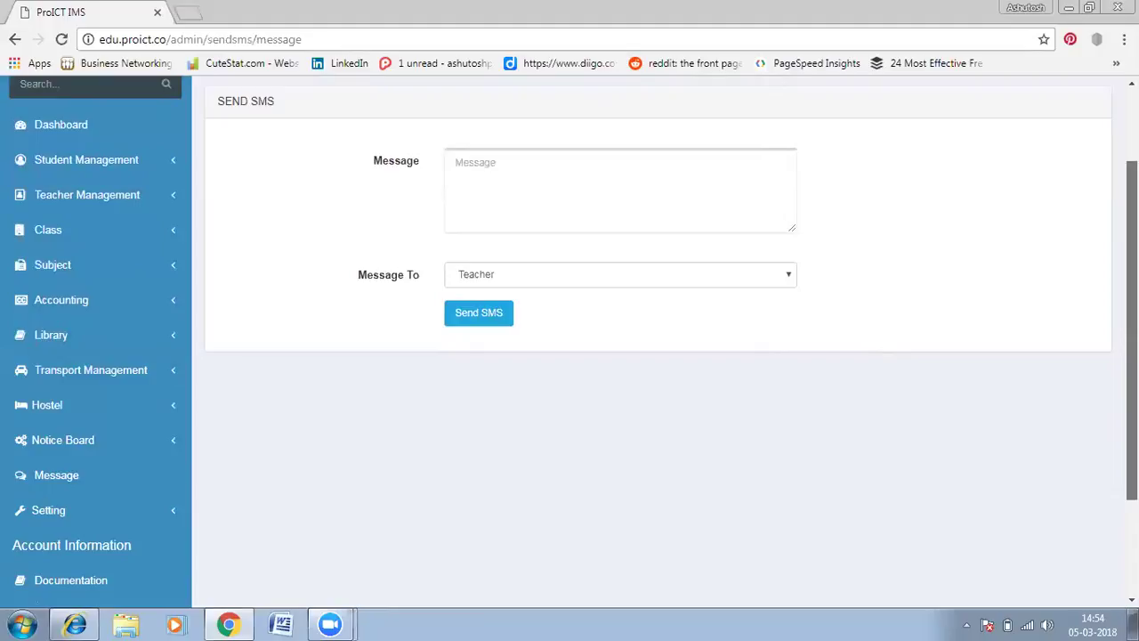
scroll(658, 338, "down", 3)
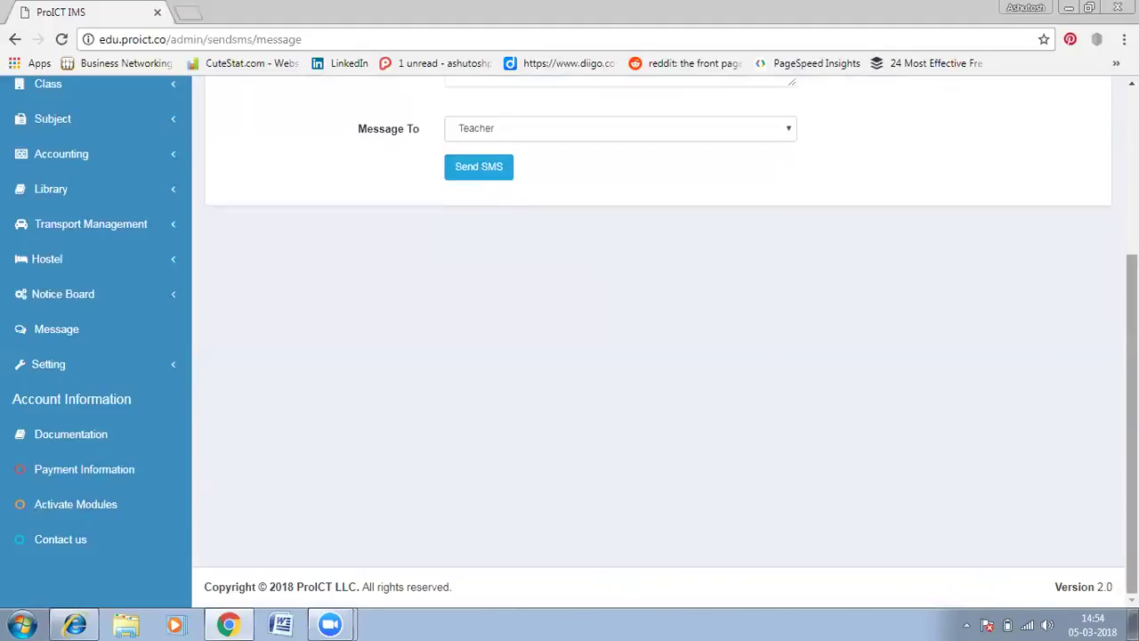
scroll(658, 339, "up", 3)
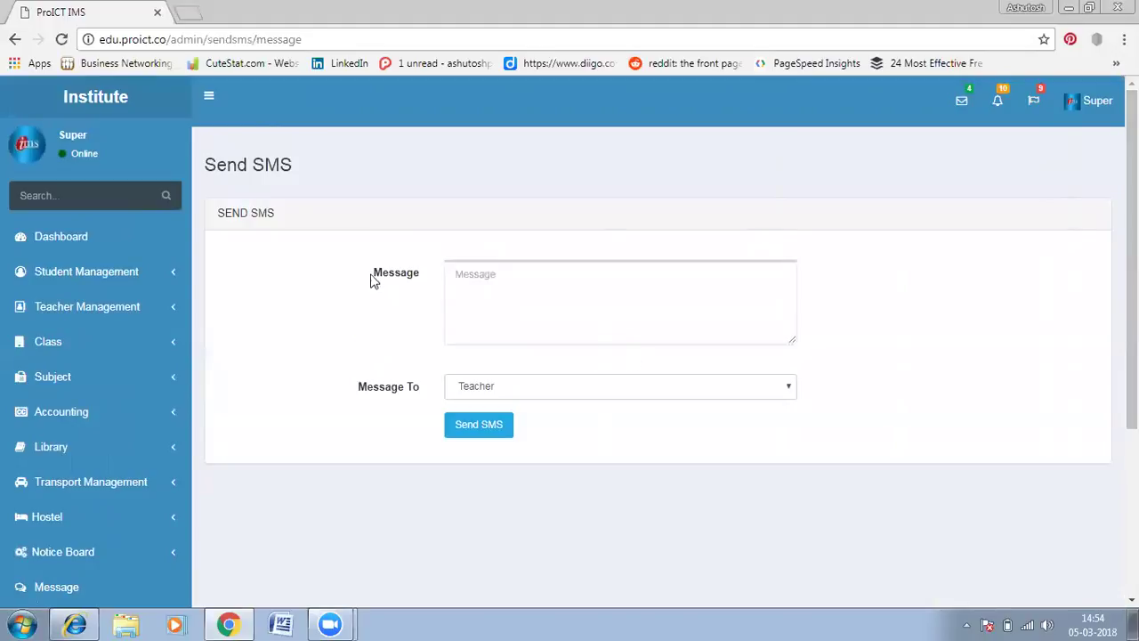
left_click(73, 236)
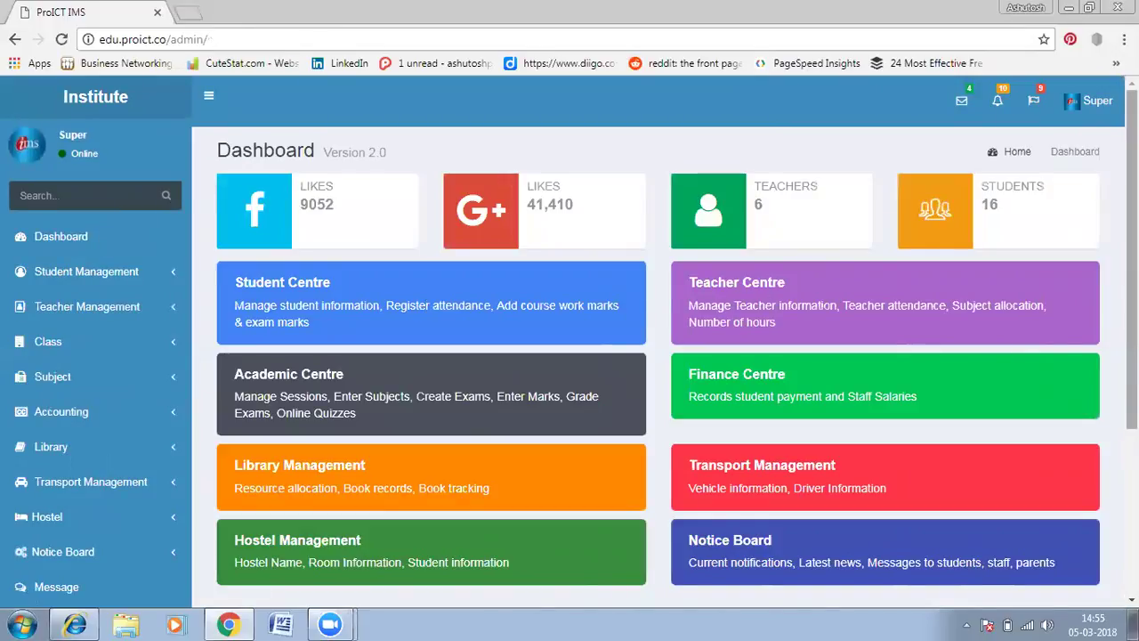
Scroll the Dashboard to view the 6 teachers, 16 students and module centre tiles.
scroll(1132, 267, "down", 2)
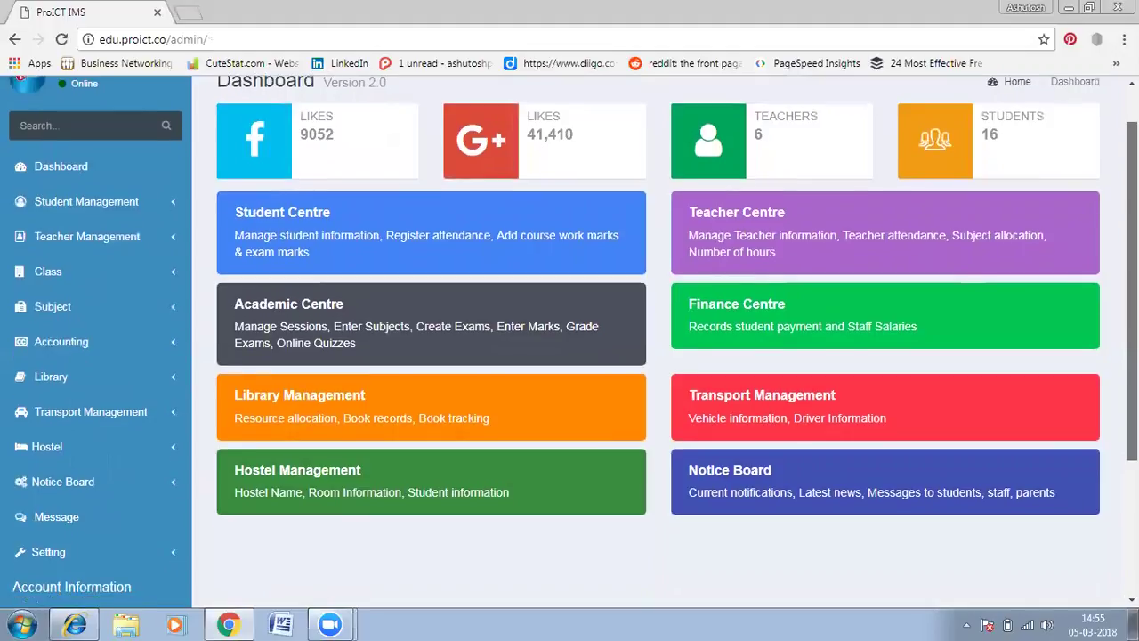
scroll(1131, 267, "up", 1)
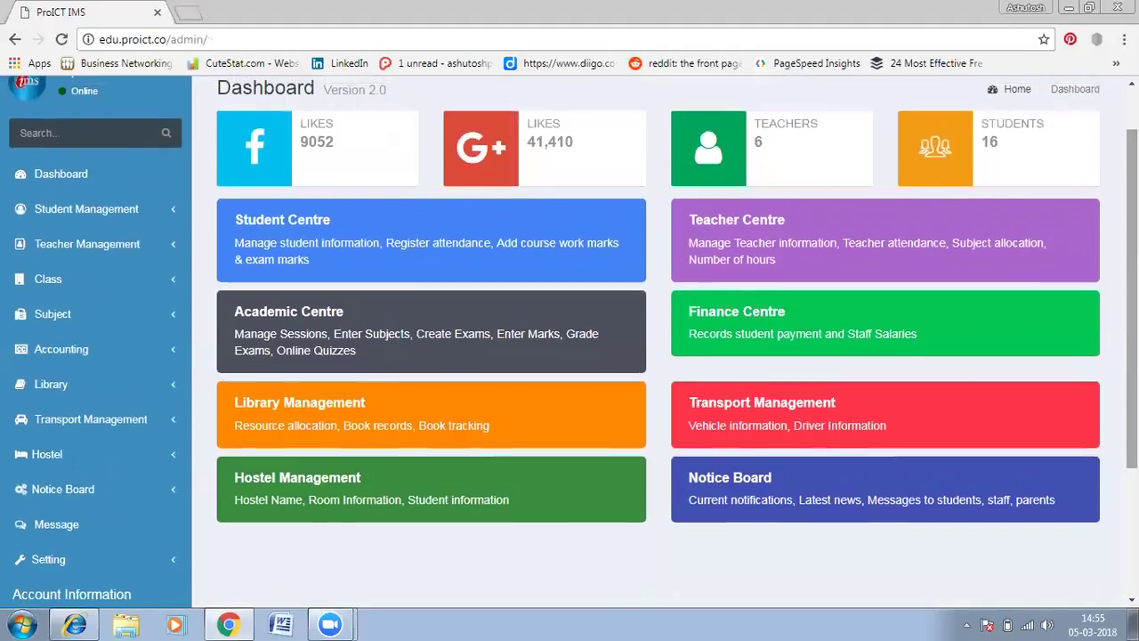